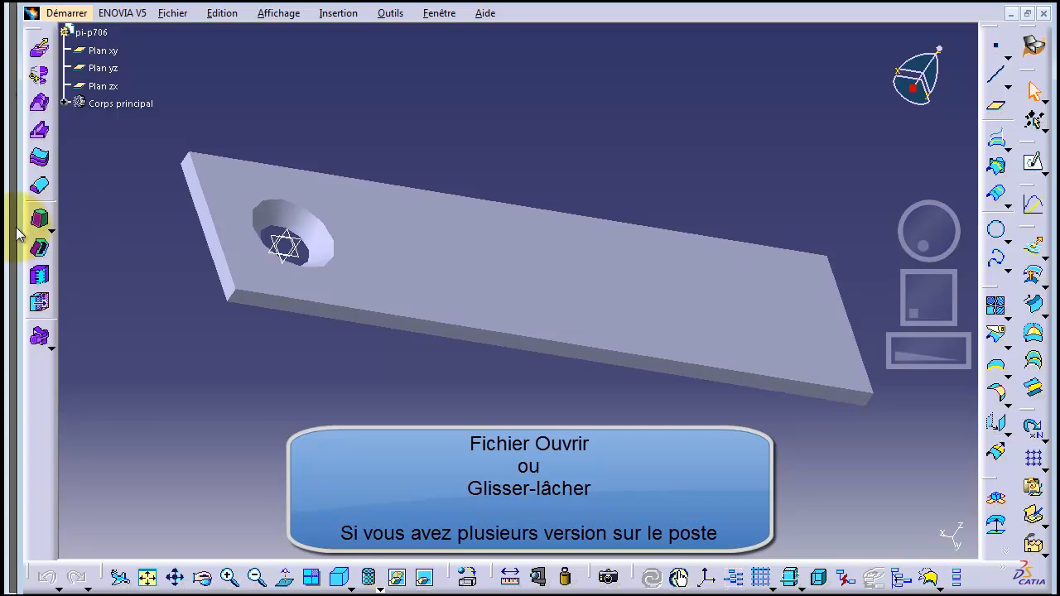
- Switch the open part to the Part Design workbench of the Conception Mécanique group
left_click_drag(18, 226, 7, 223)
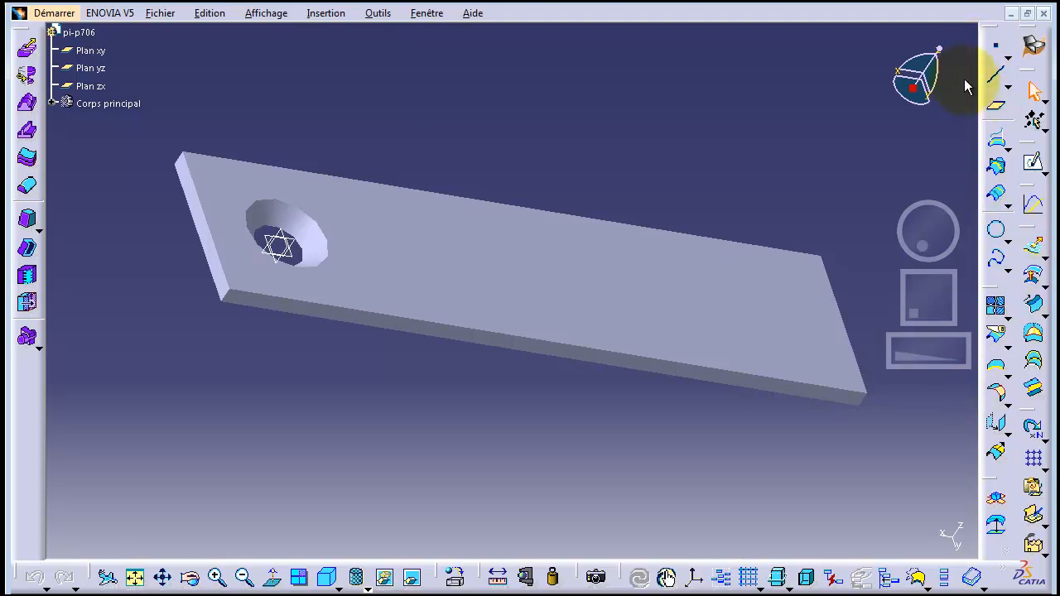
left_click(55, 13)
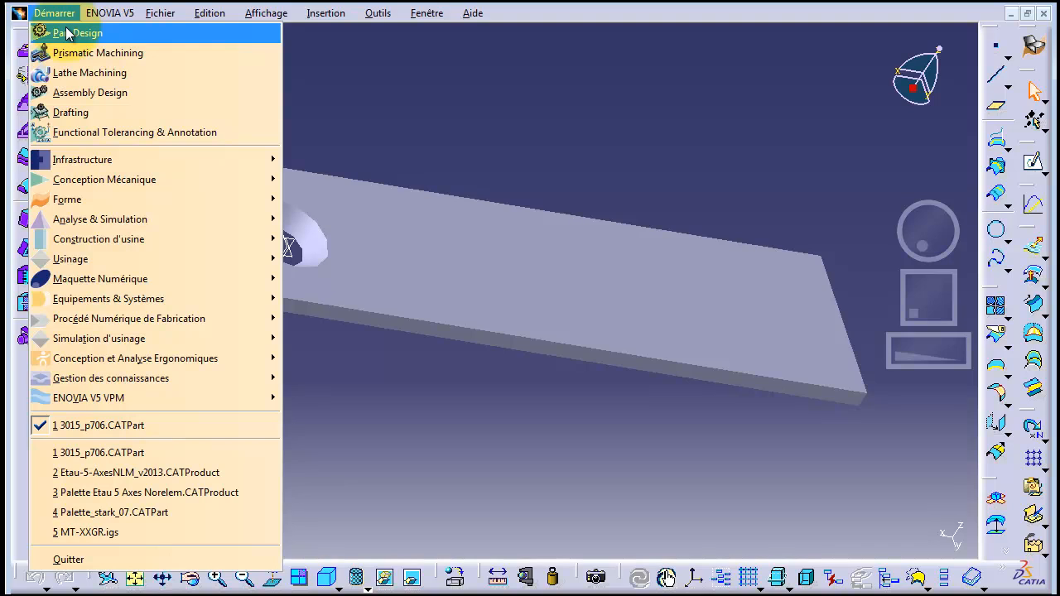
mouse_move(273, 179)
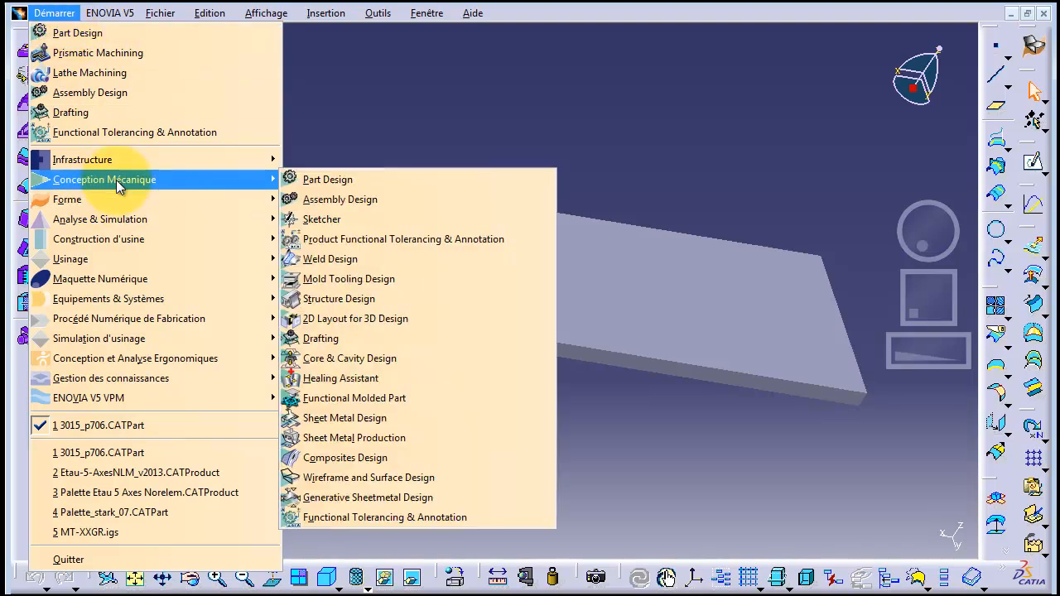
left_click(311, 181)
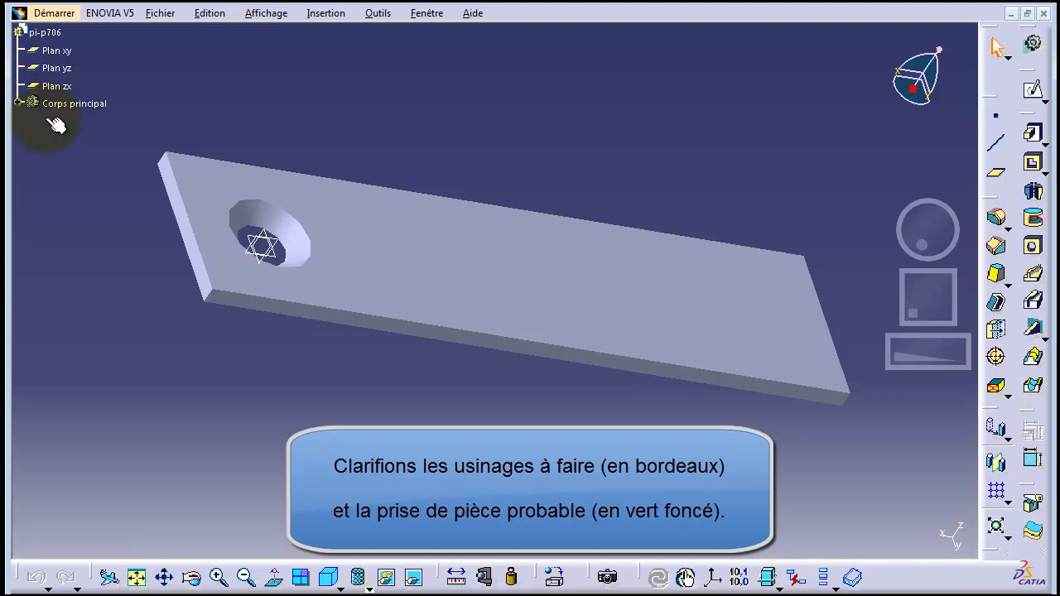
- Set the fill colour of the plate's narrow end face nearest the hole to dark red to mark it for machining
left_click_drag(934, 231, 898, 232)
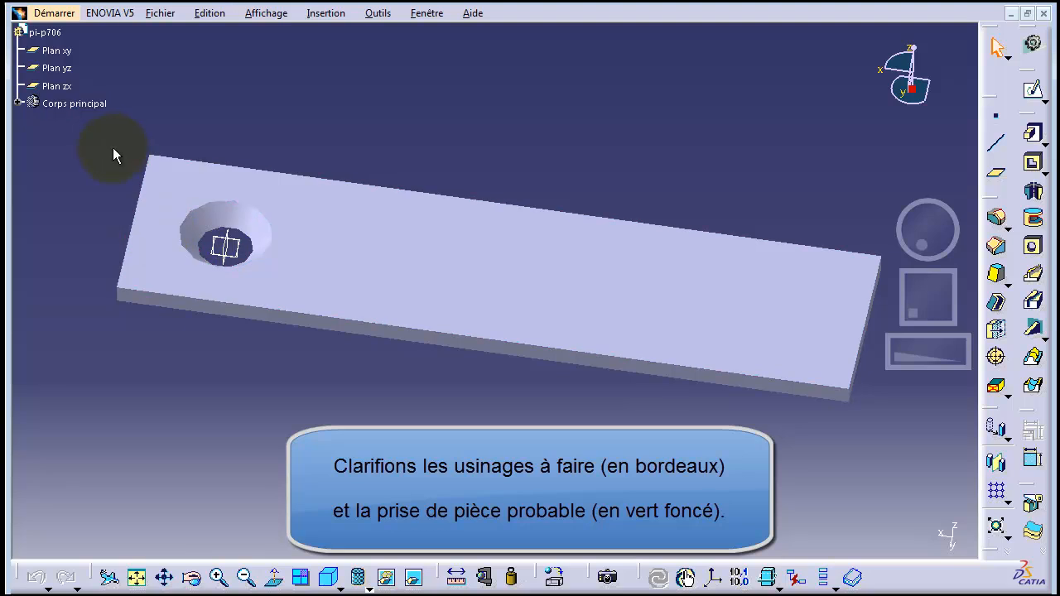
left_click_drag(909, 238, 949, 227)
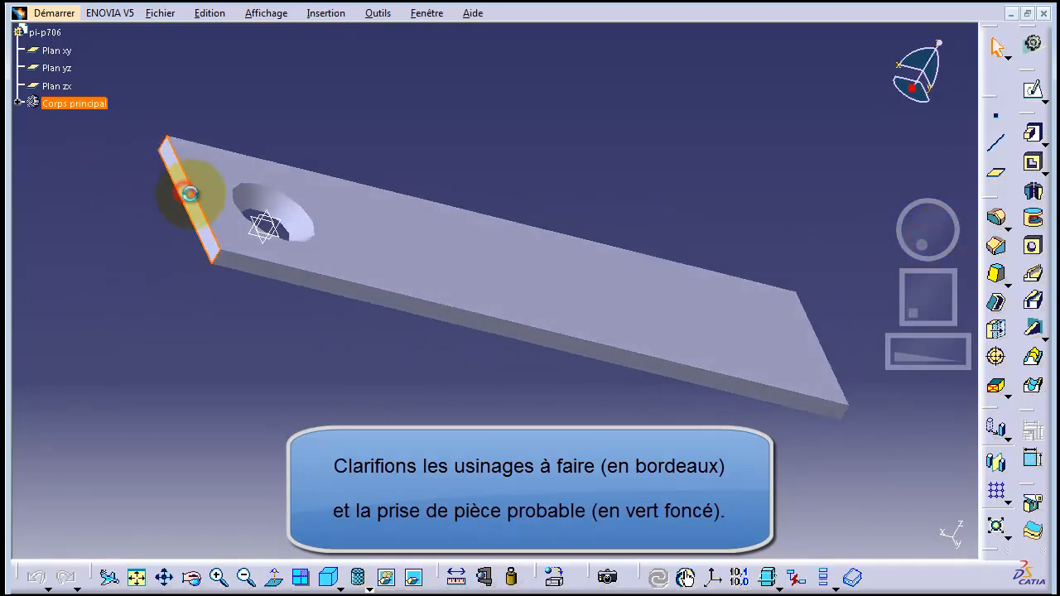
right_click(196, 202)
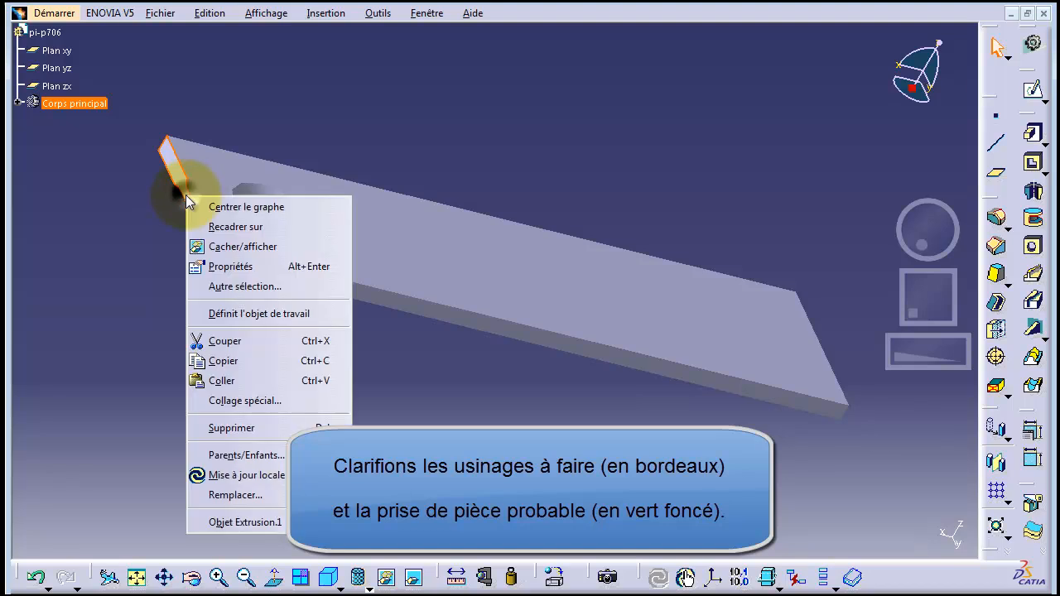
left_click(244, 268)
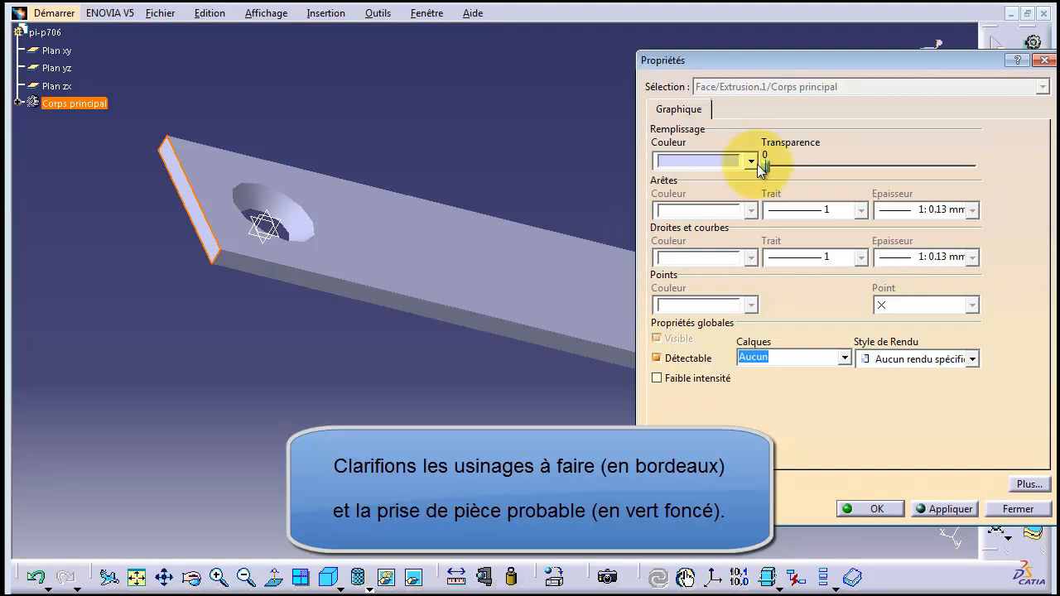
left_click(749, 160)
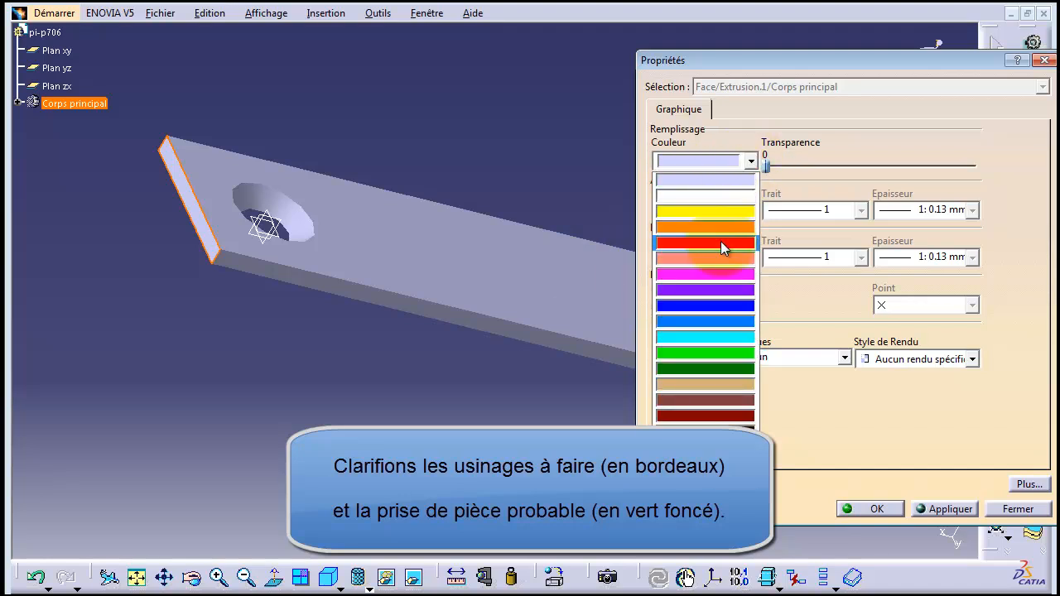
left_click(688, 414)
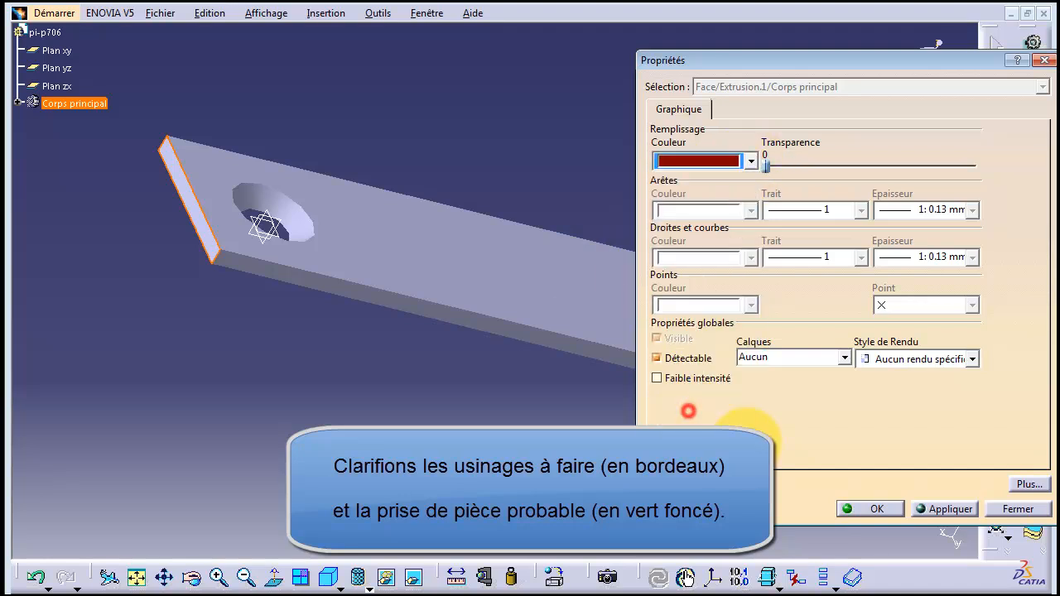
left_click(852, 508)
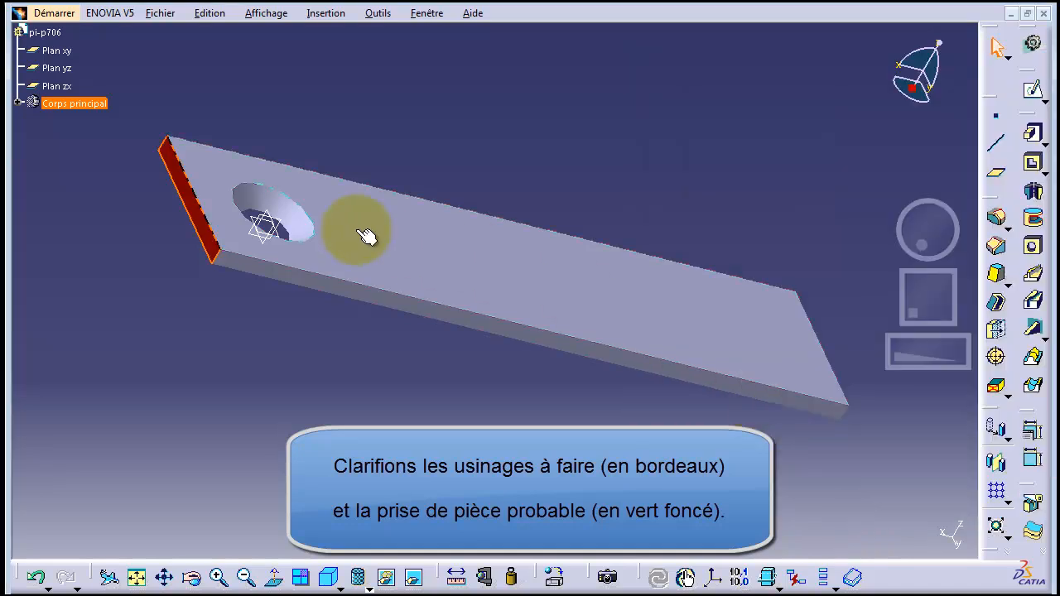
- Set the fill colour of the hole's chamfer face to the same dark red and clear the selection
left_click(285, 217)
right_click(286, 217)
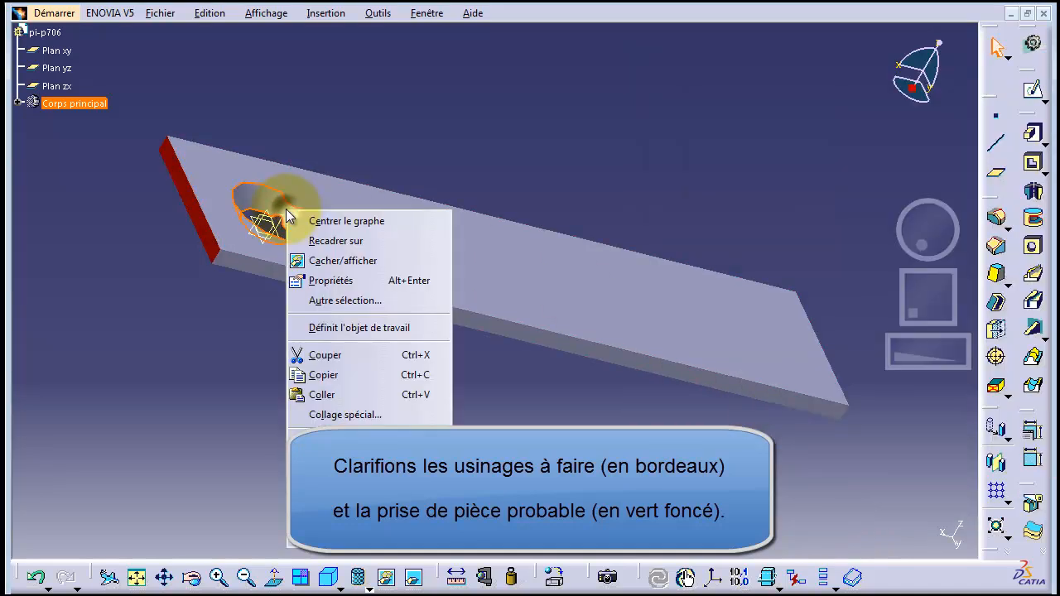
left_click(352, 281)
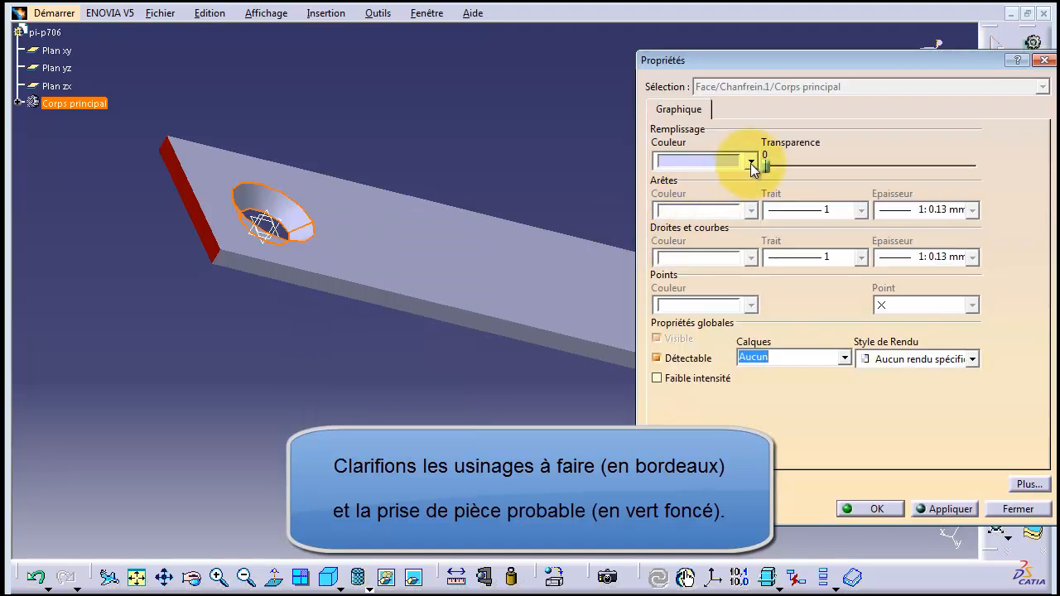
left_click(749, 162)
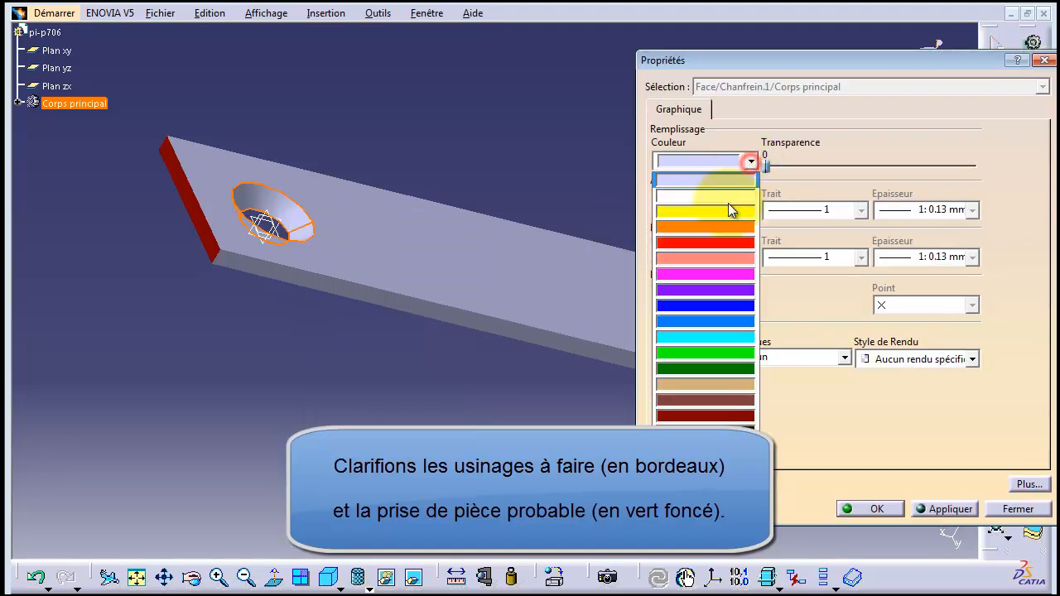
left_click(702, 416)
left_click(873, 509)
left_click(554, 147)
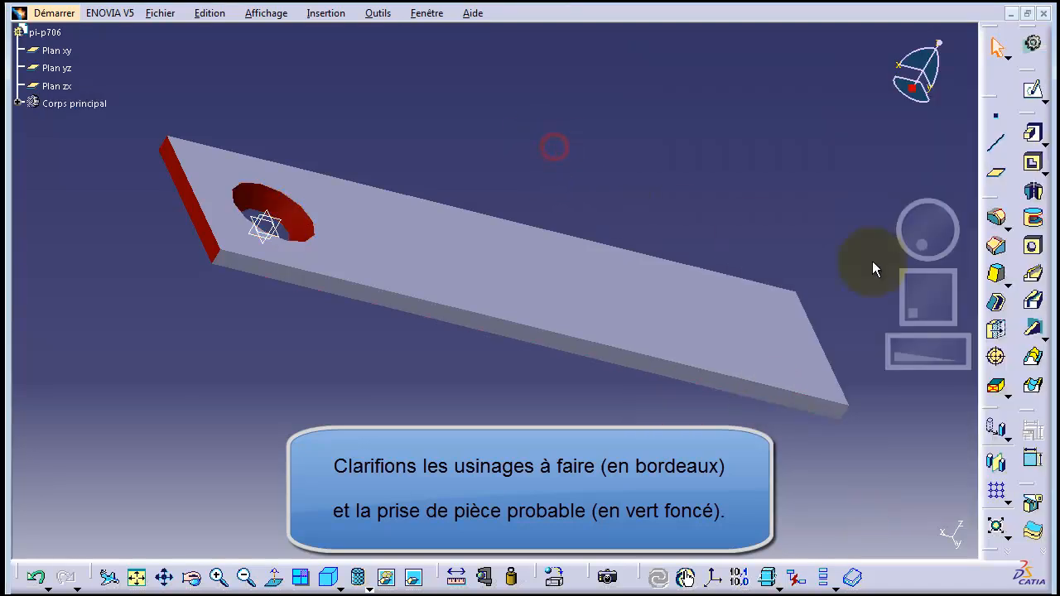
- Set the fill colour of the plate's large face opposite the chamfer to dark green to mark it as a clamping face
left_click_drag(923, 241, 977, 261)
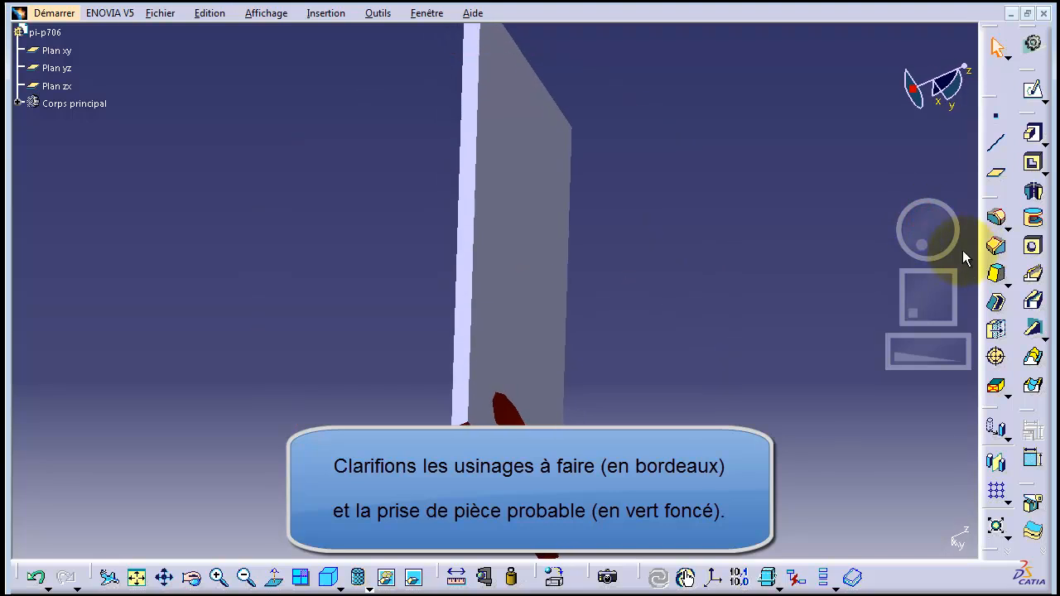
left_click_drag(941, 230, 895, 208)
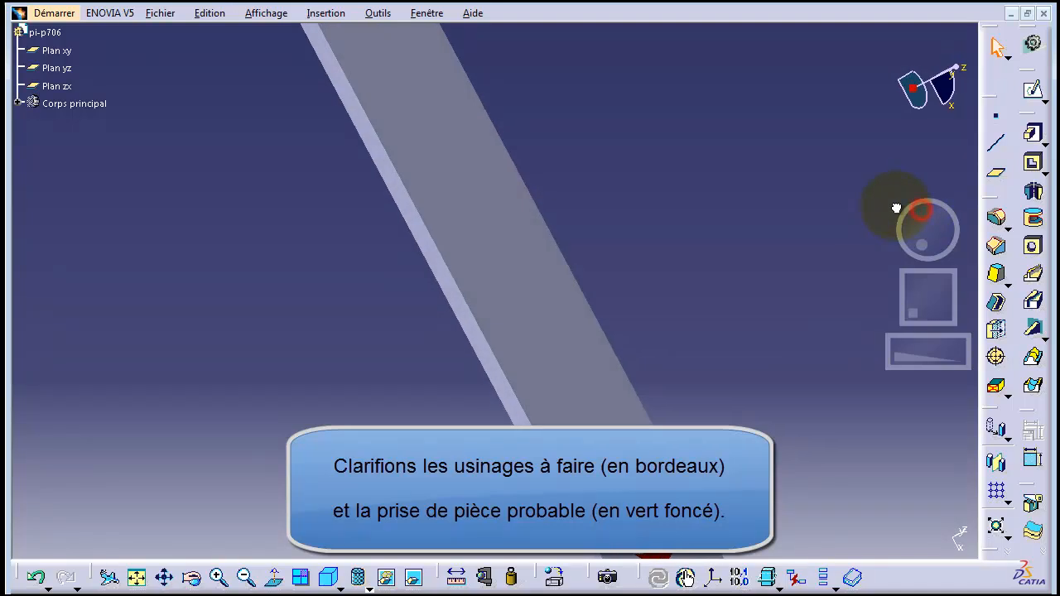
left_click_drag(925, 118, 933, 95)
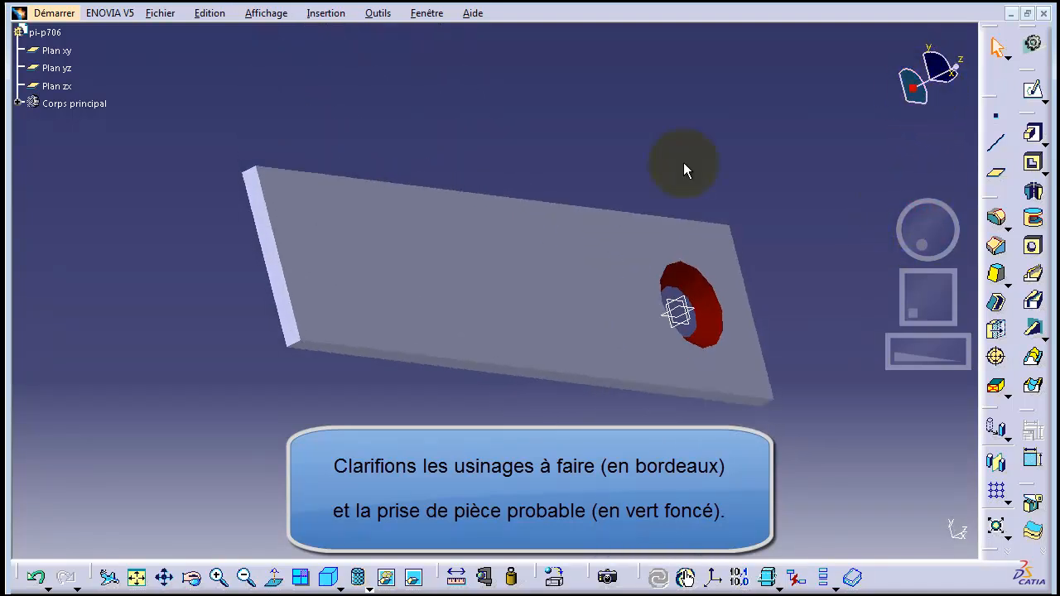
middle_click_drag(684, 165, 617, 154)
middle_click_drag(431, 171, 394, 122)
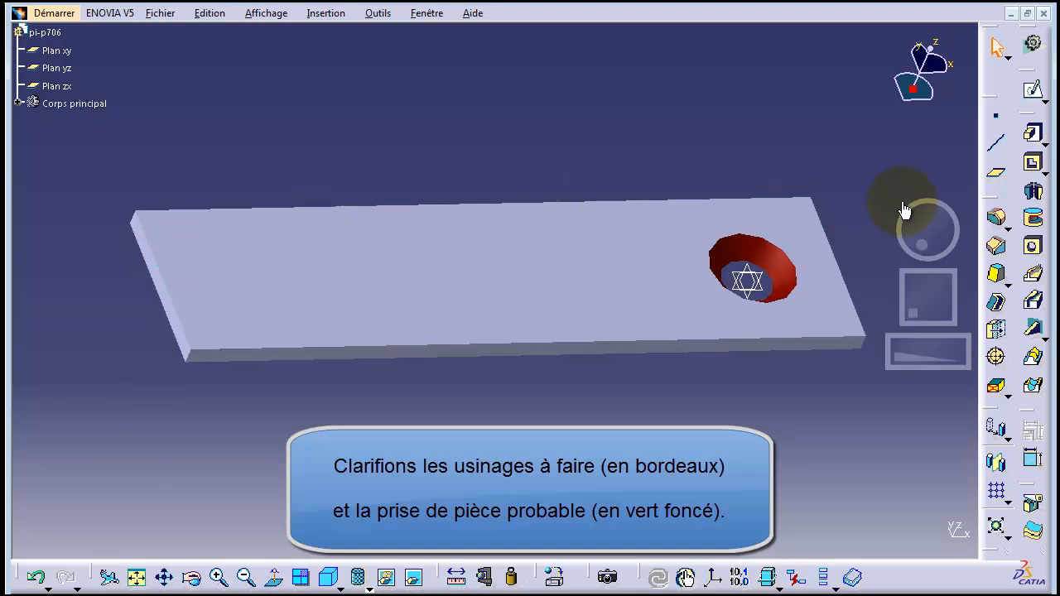
left_click_drag(920, 223, 896, 137)
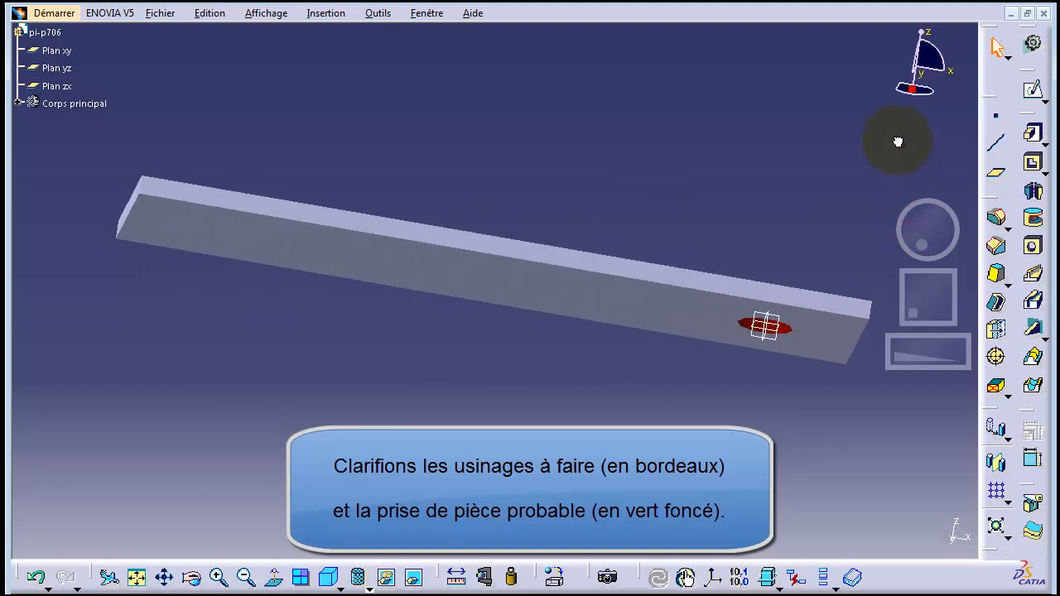
right_click(495, 277)
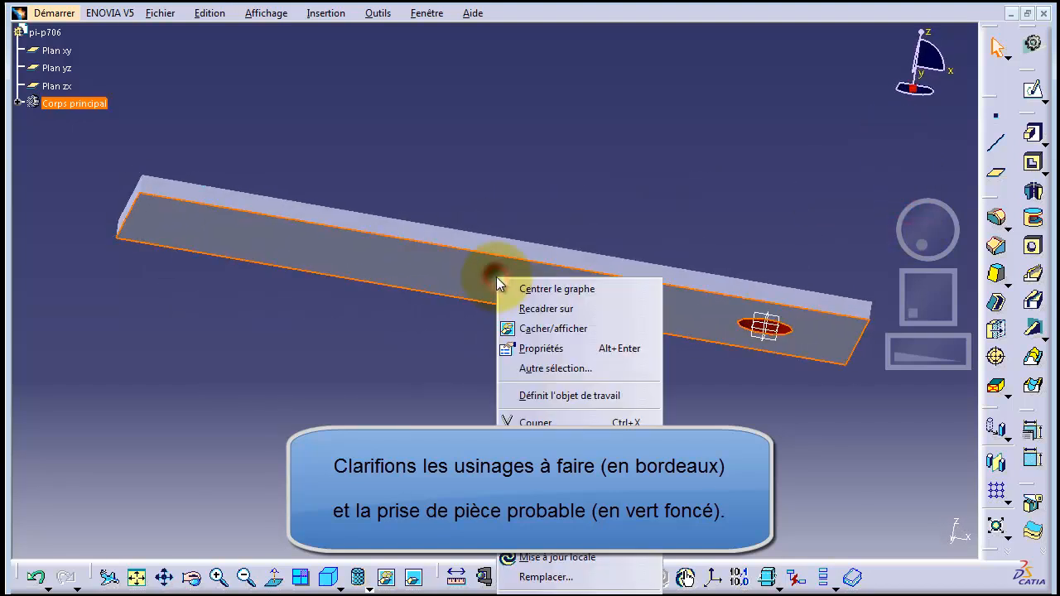
left_click(542, 347)
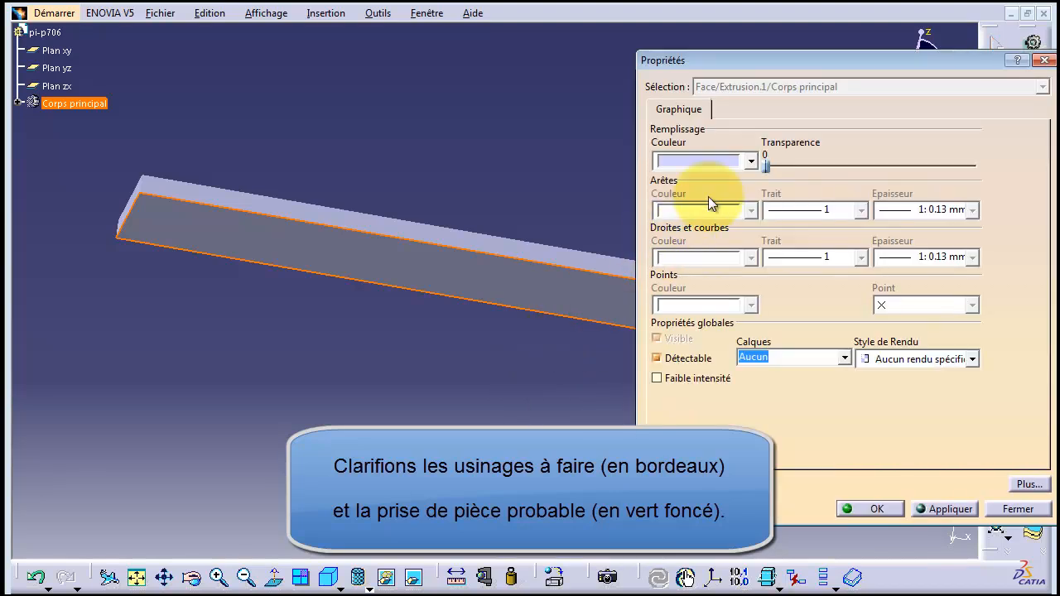
left_click(752, 161)
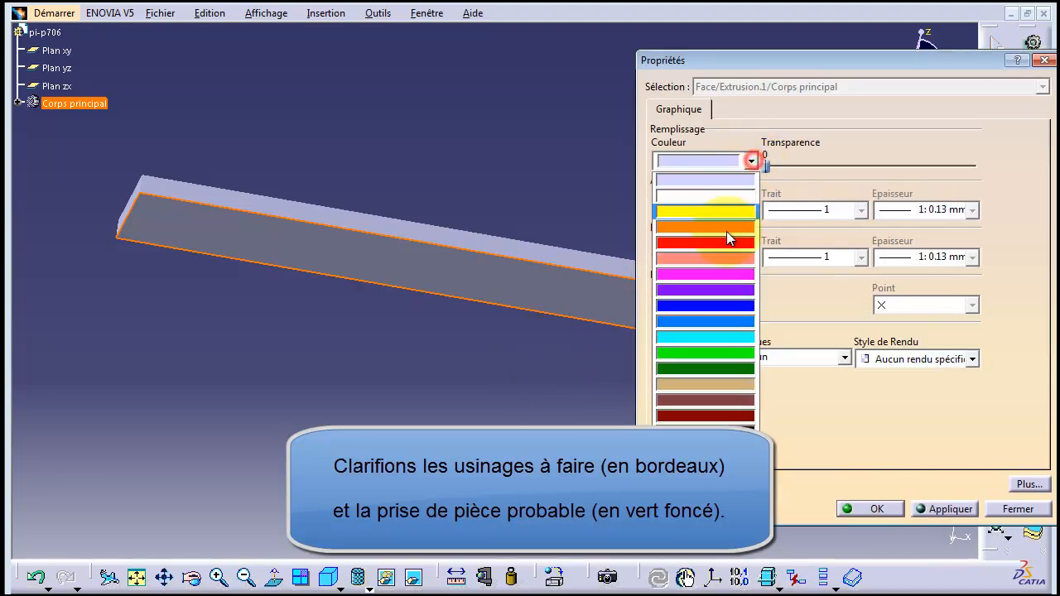
left_click(702, 366)
left_click(865, 507)
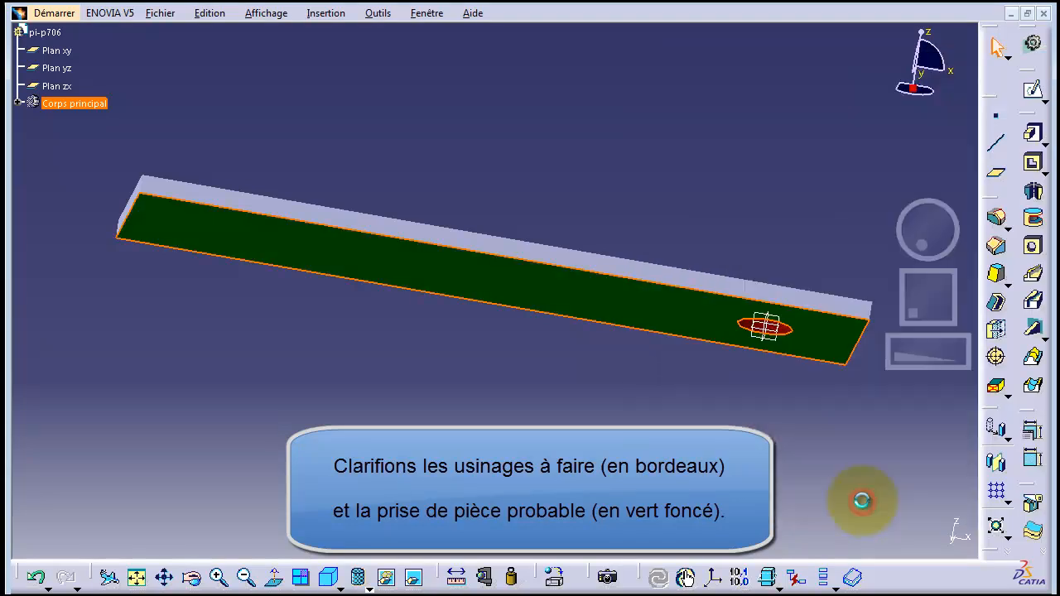
- Set the fill colour of one long, narrow side face of the plate to dark green
mouse_move(914, 218)
left_mouse_down()
mouse_move(917, 279)
mouse_move(908, 249)
mouse_move(922, 228)
mouse_move(918, 239)
mouse_move(911, 227)
left_mouse_up()
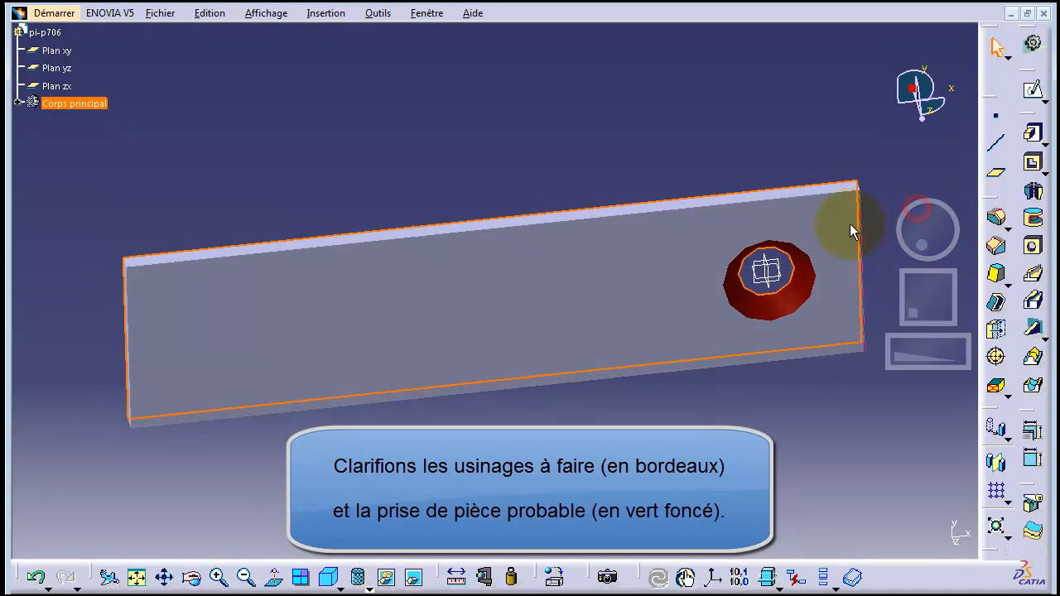
left_click(650, 208)
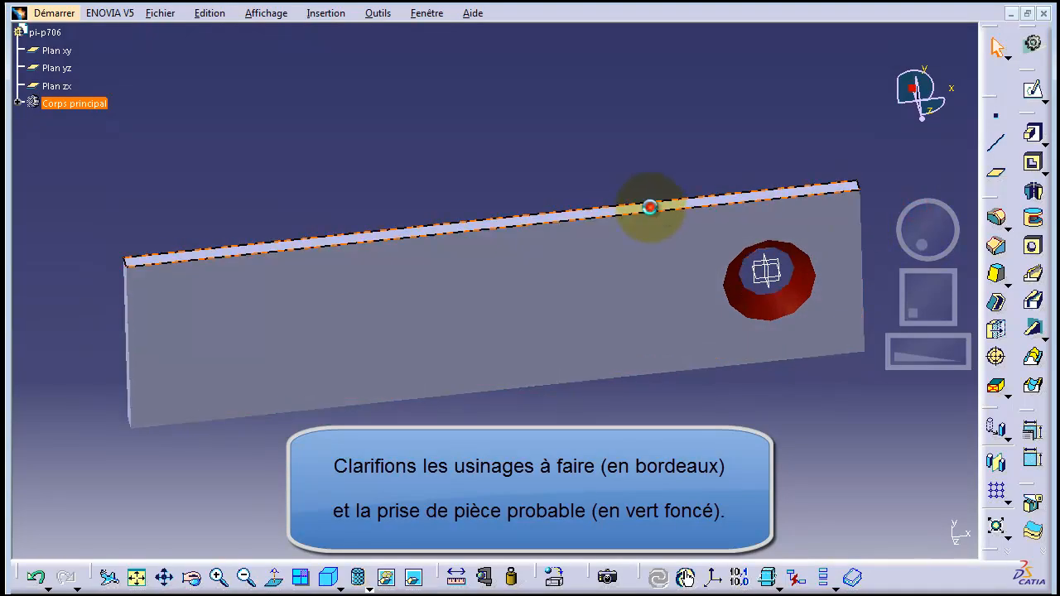
right_click(424, 231)
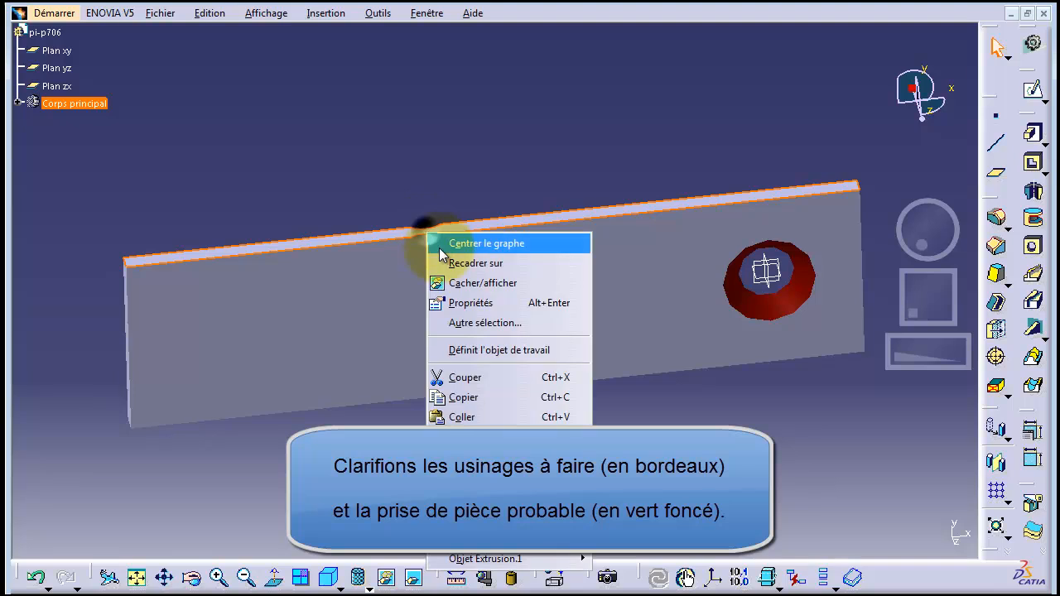
left_click(472, 303)
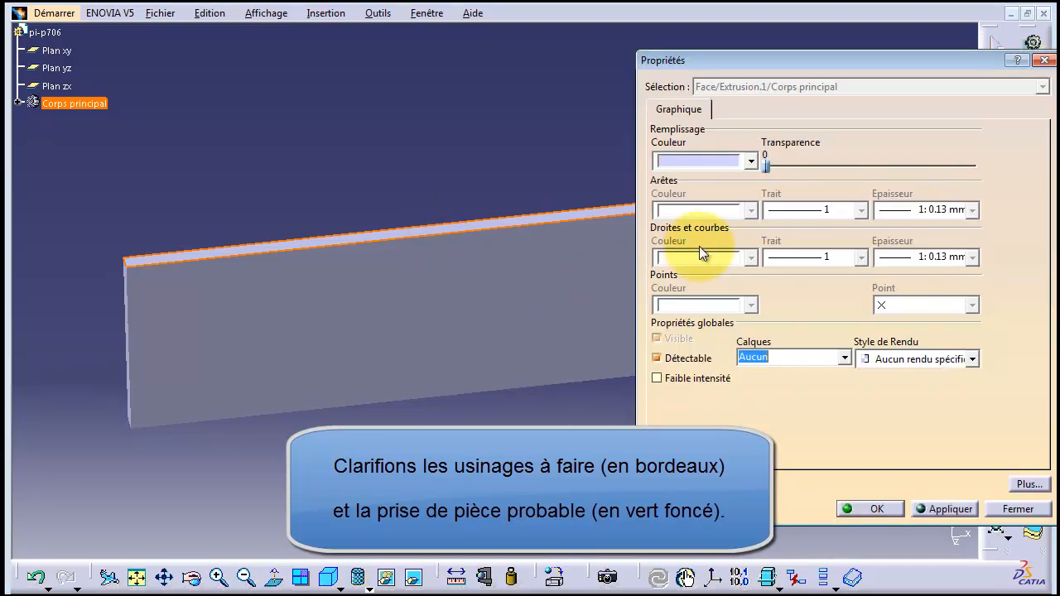
left_click(751, 162)
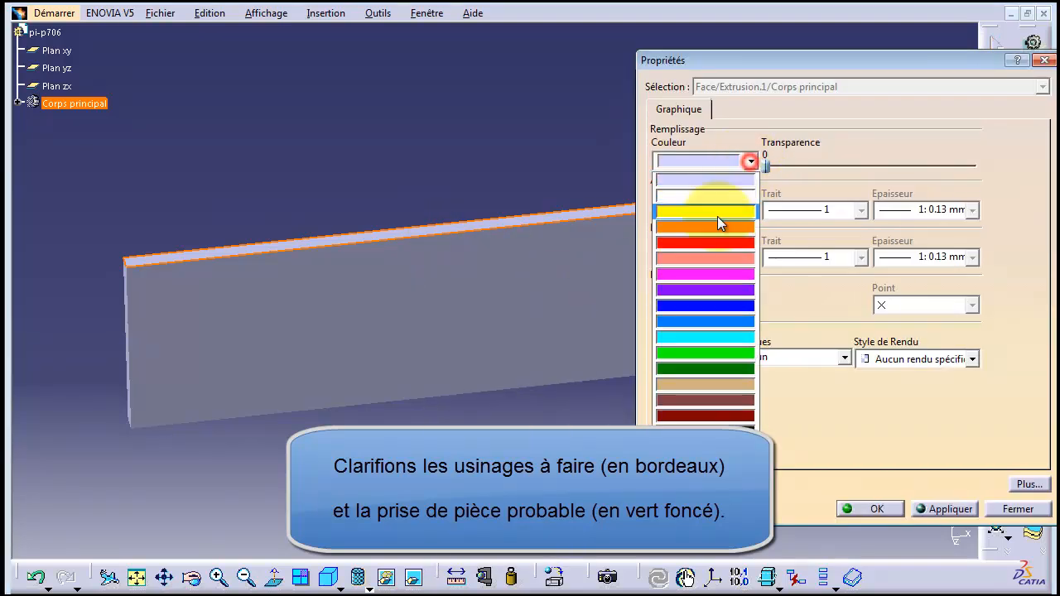
left_click(698, 362)
left_click(852, 509)
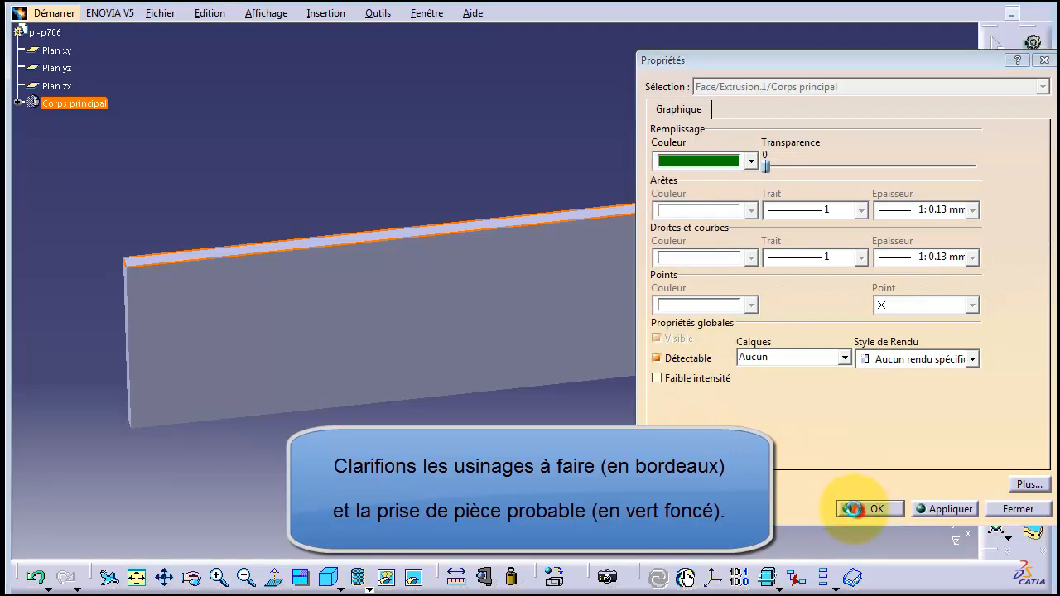
- Set the fill colour of the plate's narrow end face farthest from the hole to dark green
left_click_drag(932, 239, 956, 212)
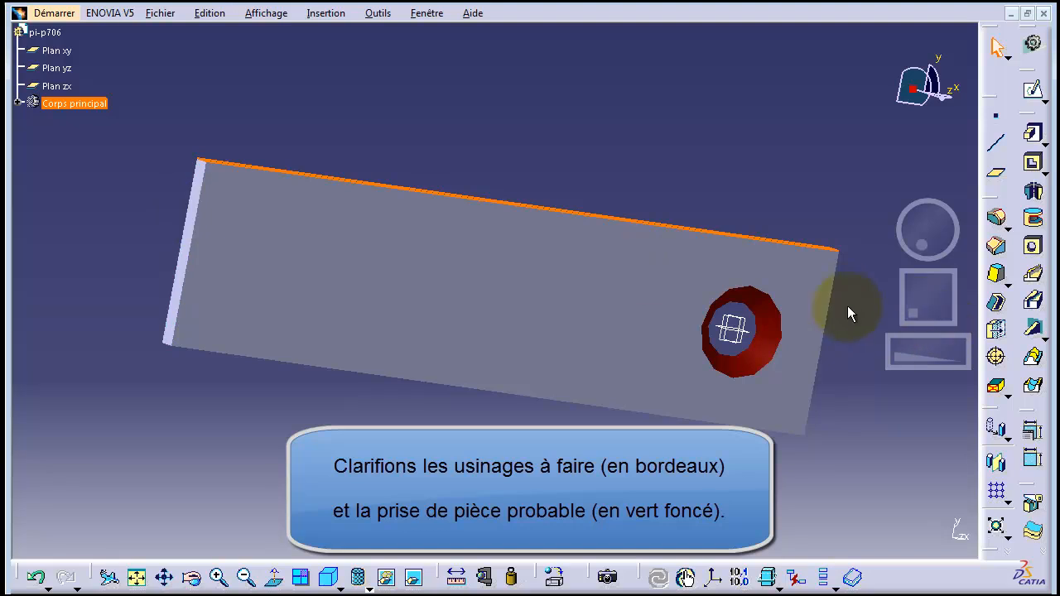
right_click(196, 209)
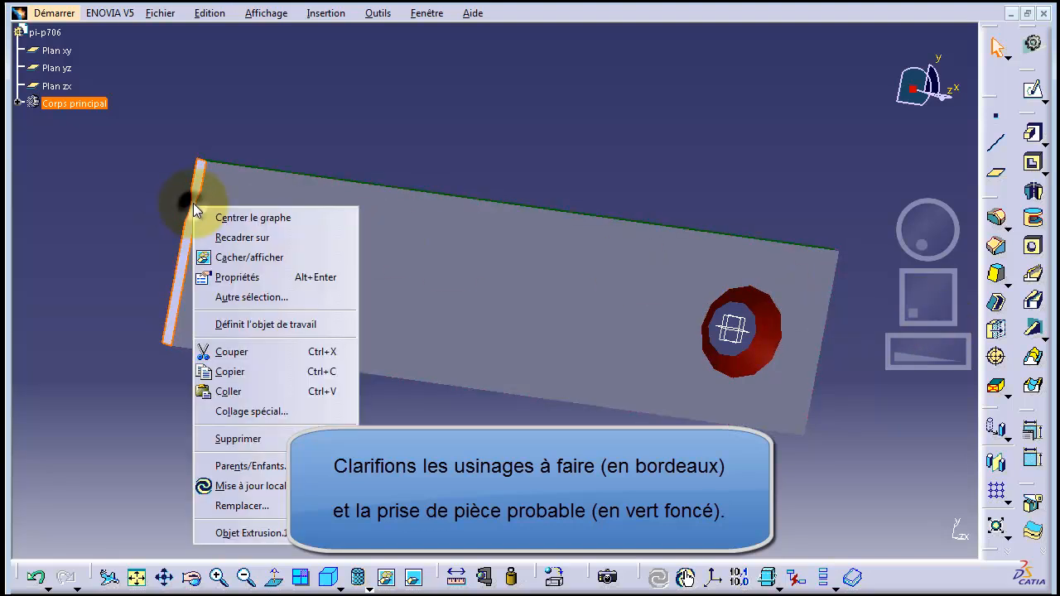
left_click(246, 271)
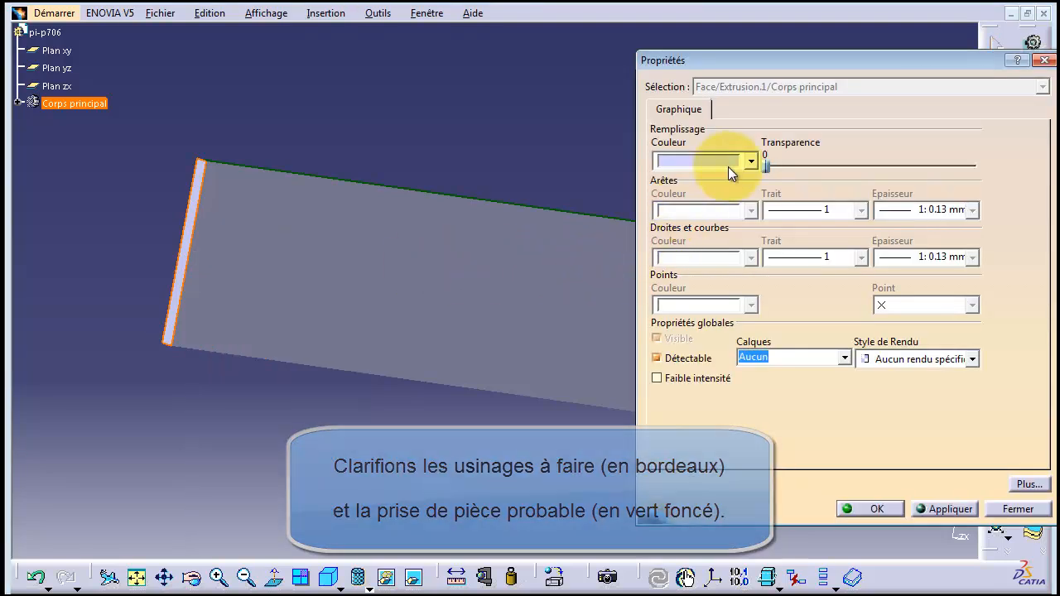
left_click(750, 162)
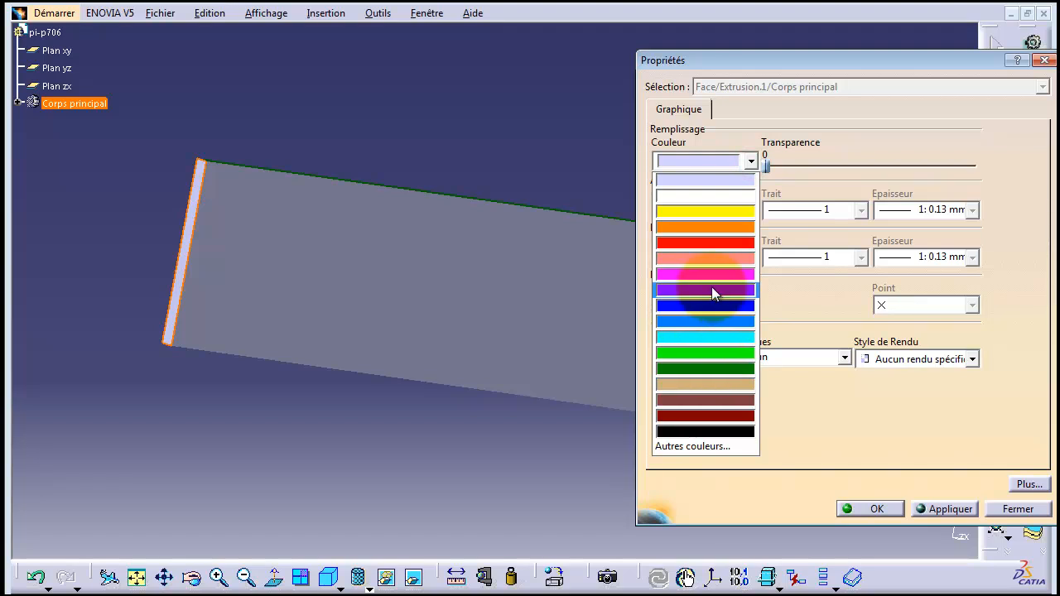
left_click(704, 369)
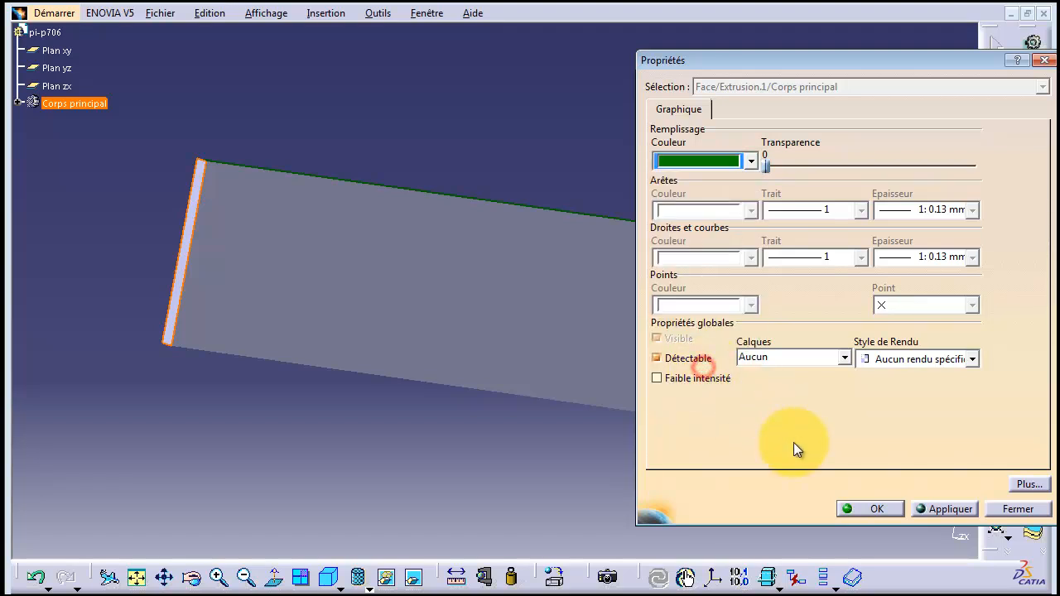
left_click(861, 508)
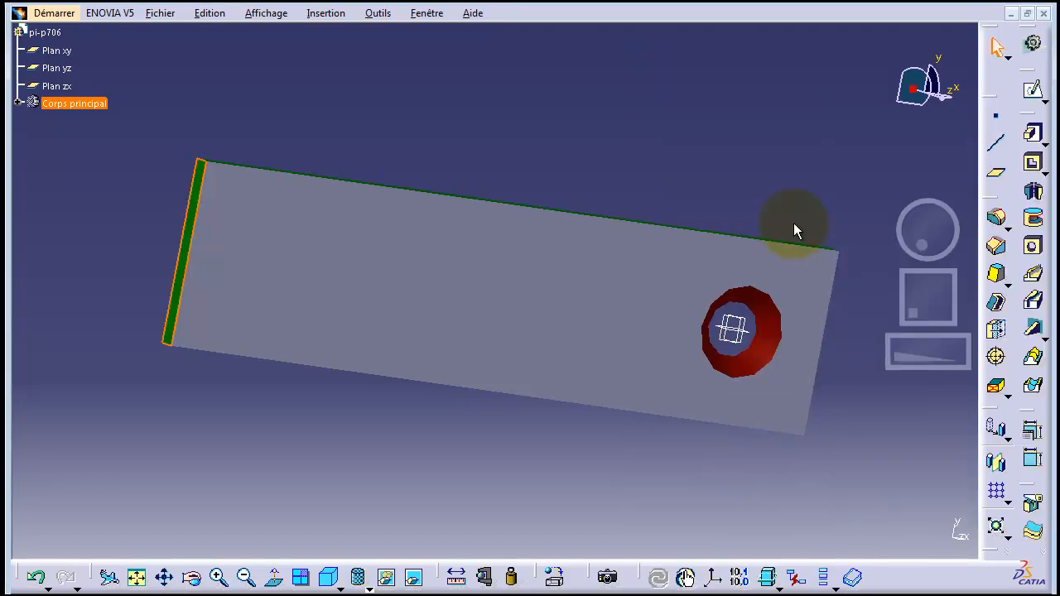
- Check the coloured faces around the plate and switch to the Prismatic Machining workbench
left_click_drag(933, 239, 917, 187)
left_click_drag(942, 239, 813, 262)
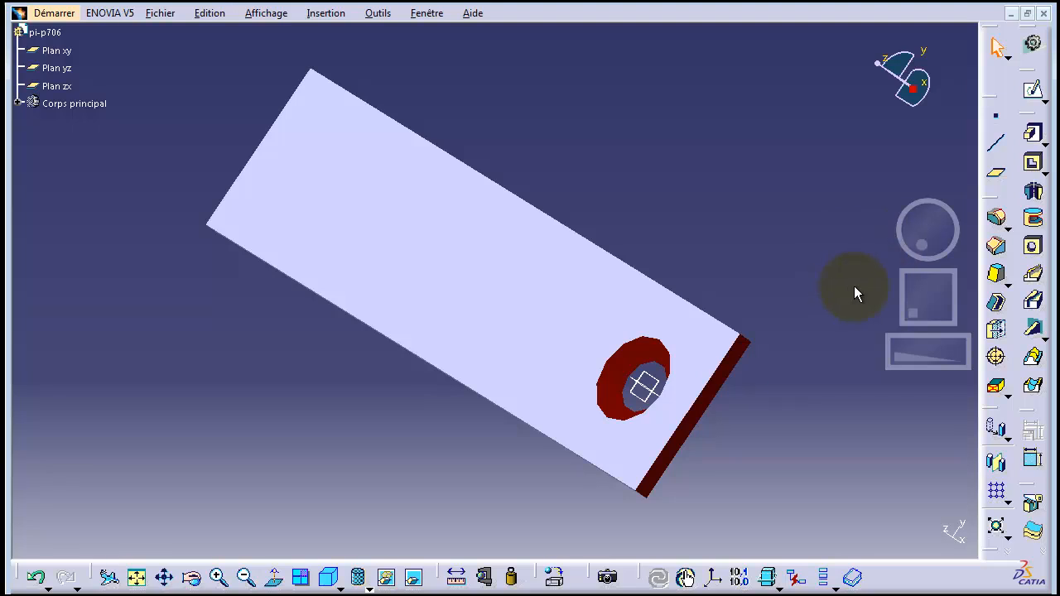
left_click_drag(916, 225, 956, 180)
left_click_drag(888, 234, 935, 239)
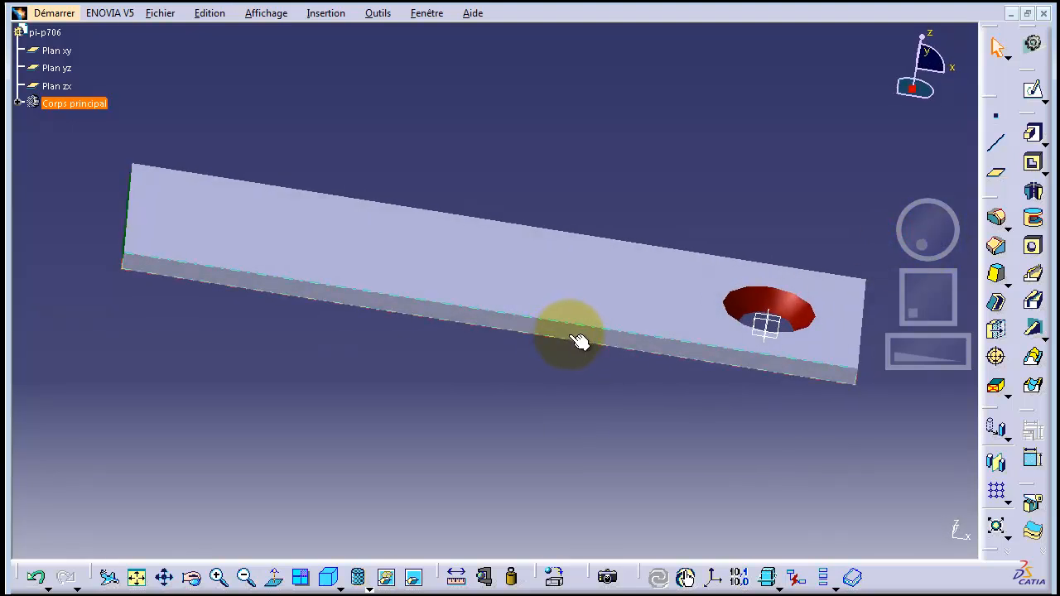
mouse_move(908, 240)
left_mouse_down()
mouse_move(929, 253)
mouse_move(922, 245)
left_mouse_up()
left_click(66, 14)
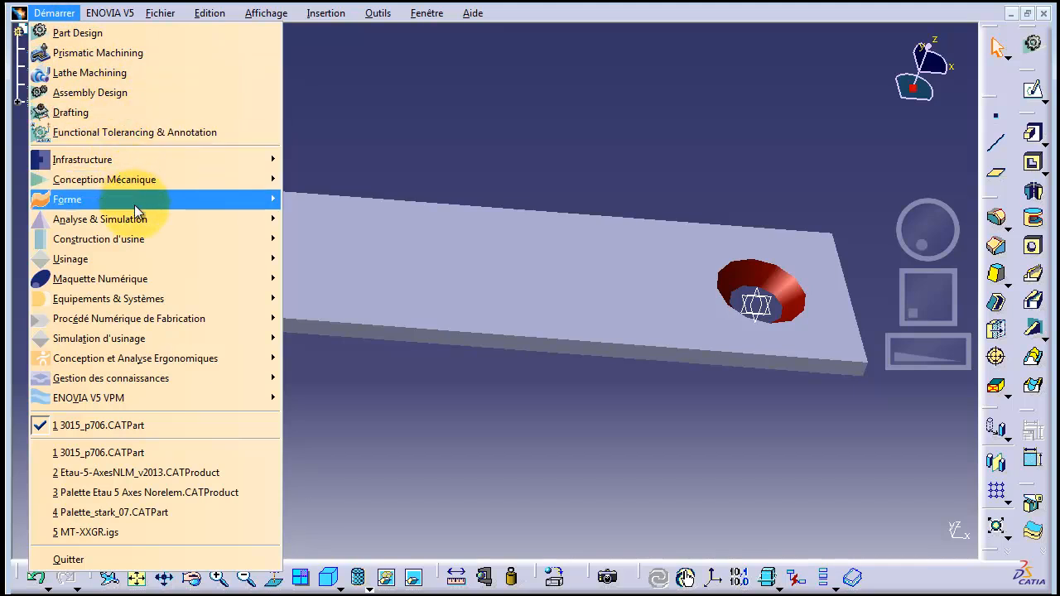
mouse_move(267, 259)
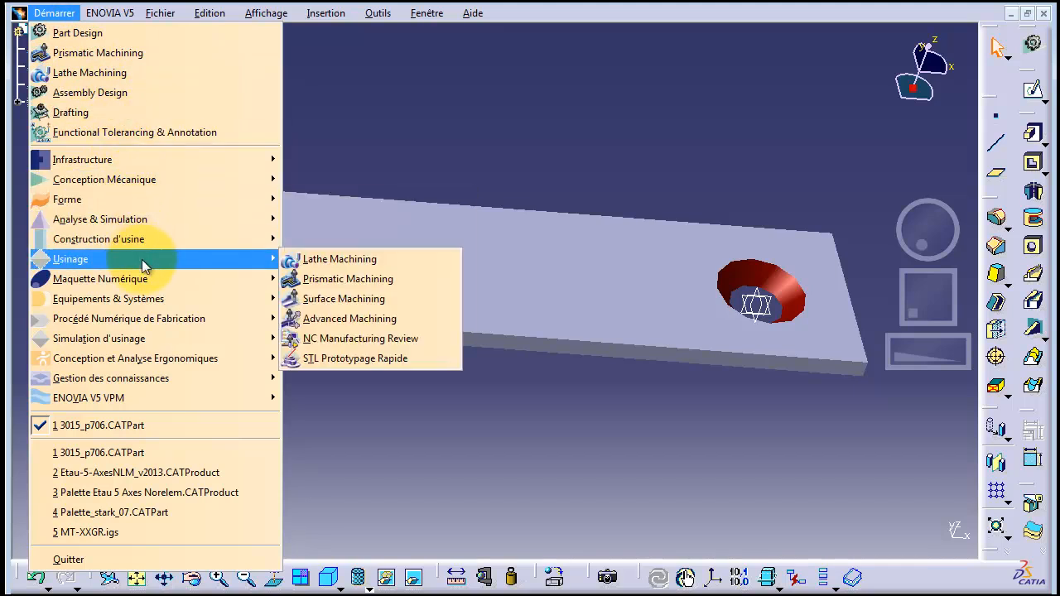
left_click(341, 278)
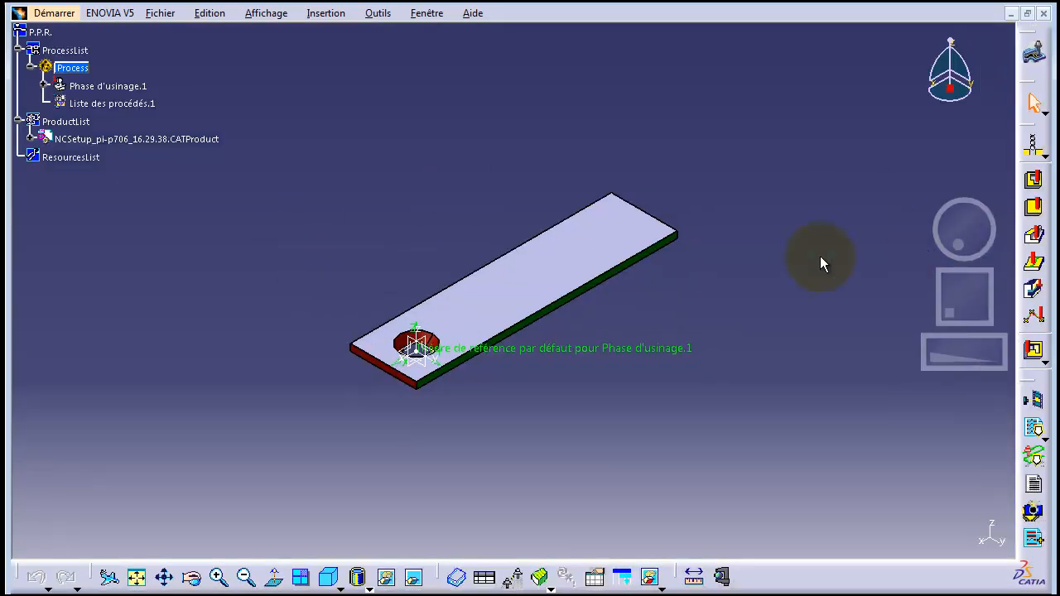
- Bring the part into a machining viewpoint and examine the contents of Phase d'usinage.1 and its reference axis system
left_click_drag(930, 97, 960, 107)
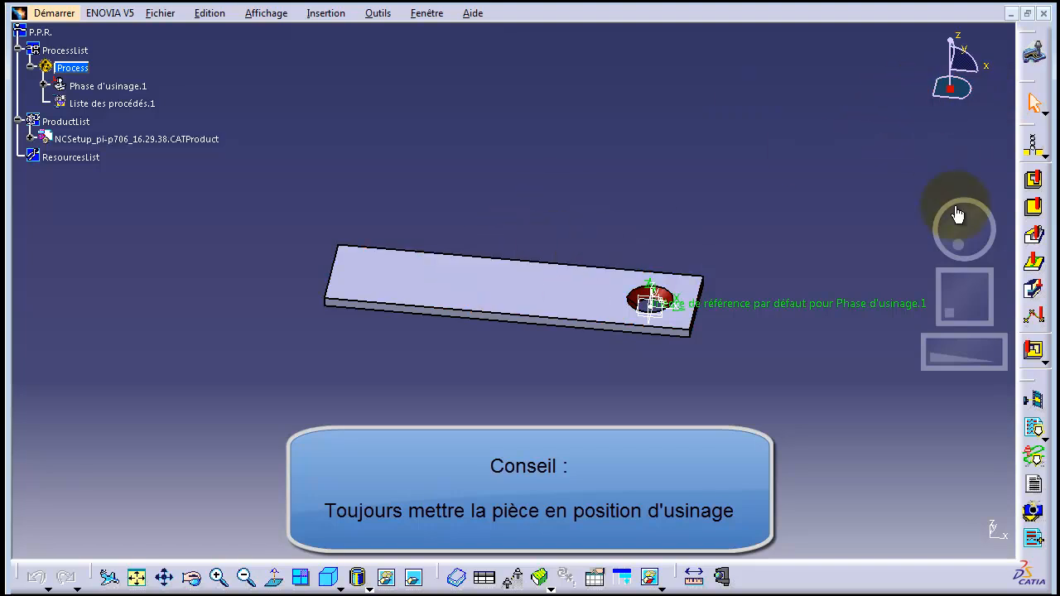
left_click_drag(957, 212, 954, 190)
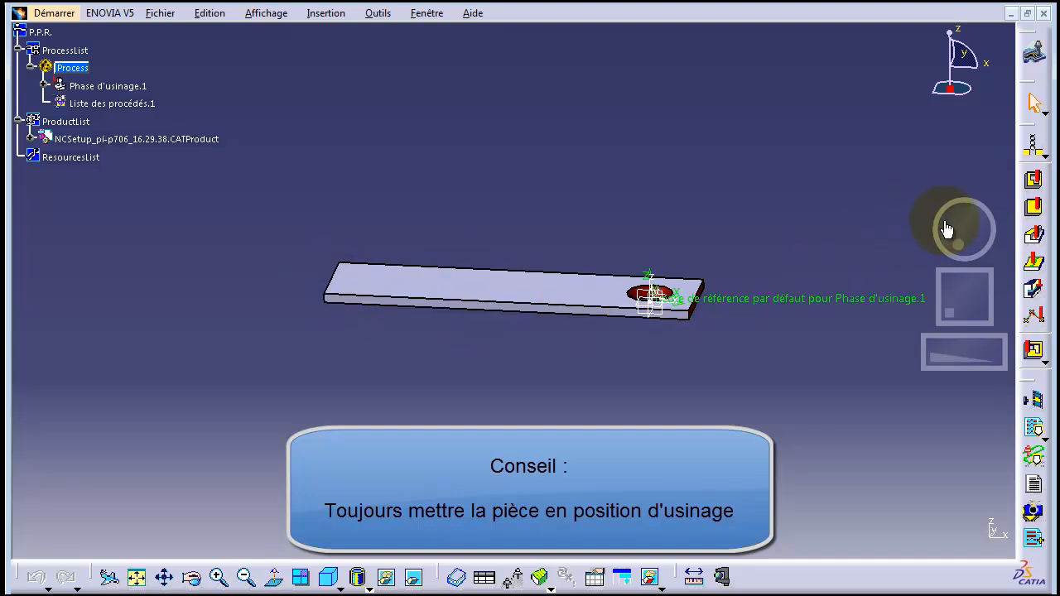
left_click_drag(946, 222, 950, 236)
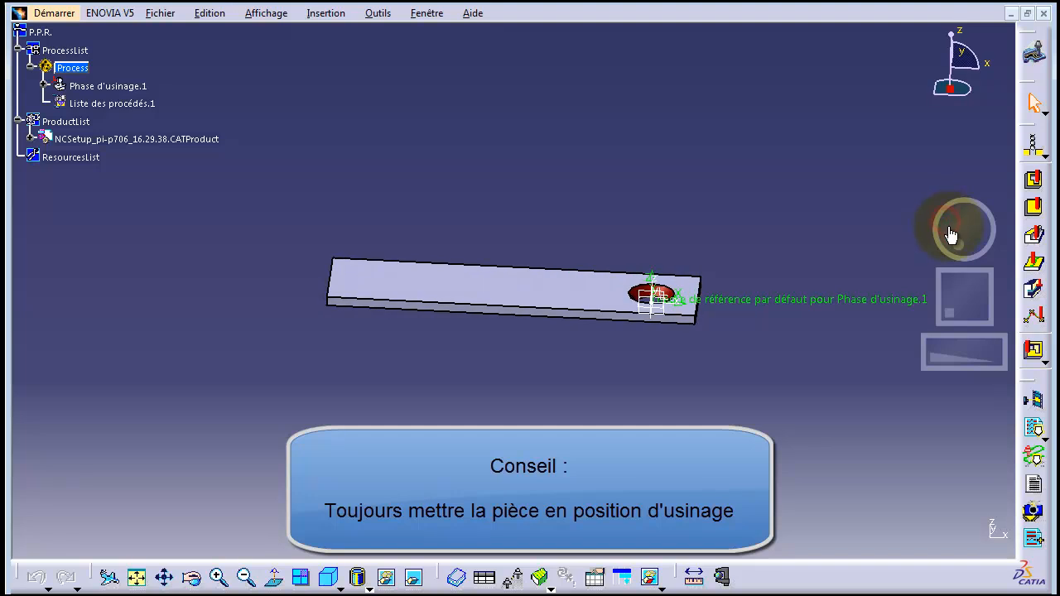
left_click(45, 86)
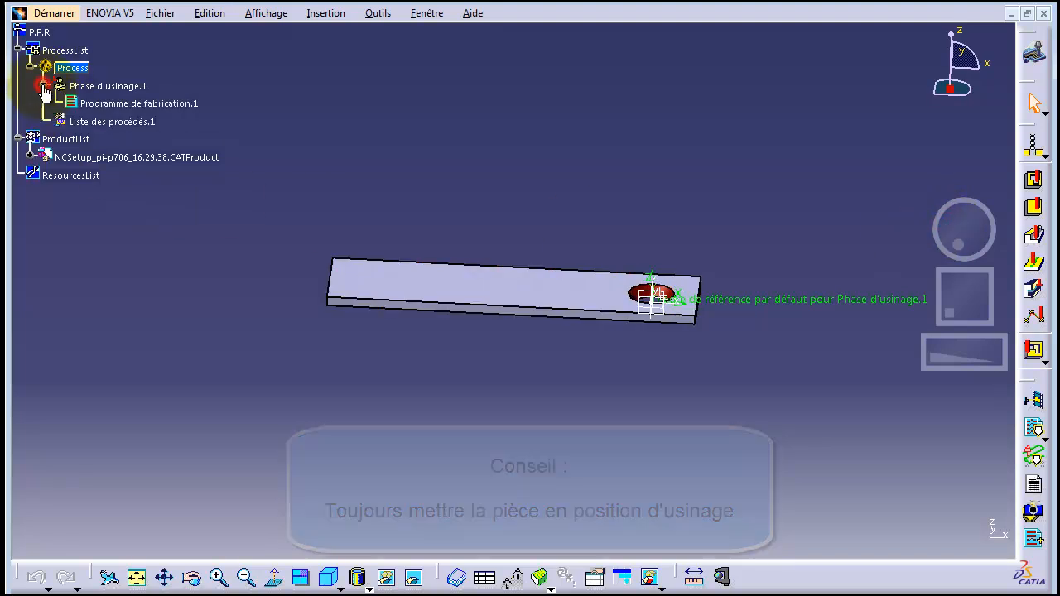
left_click(151, 105)
left_click(530, 232)
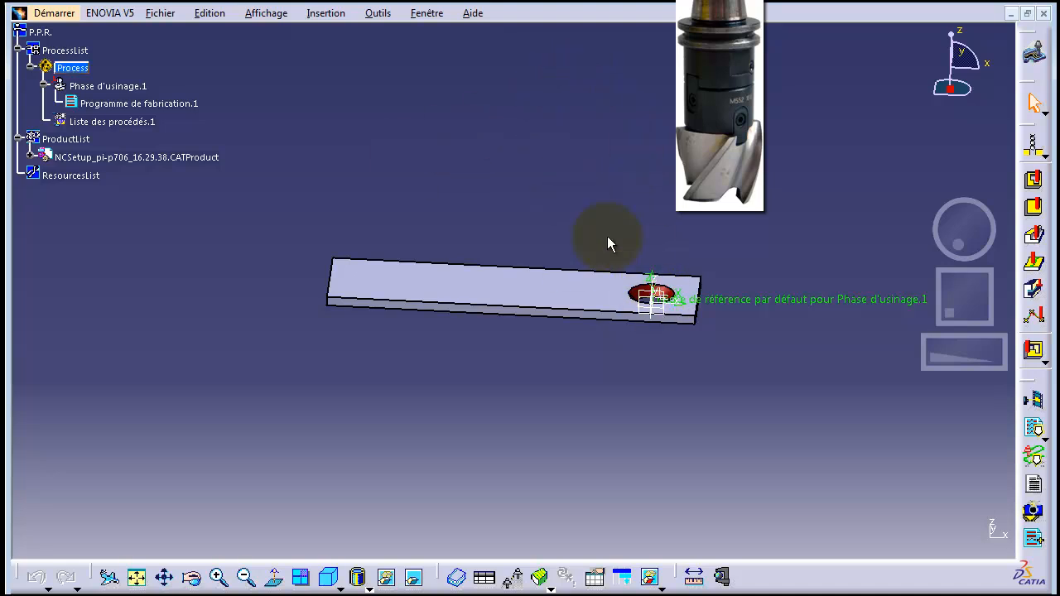
left_click(653, 279)
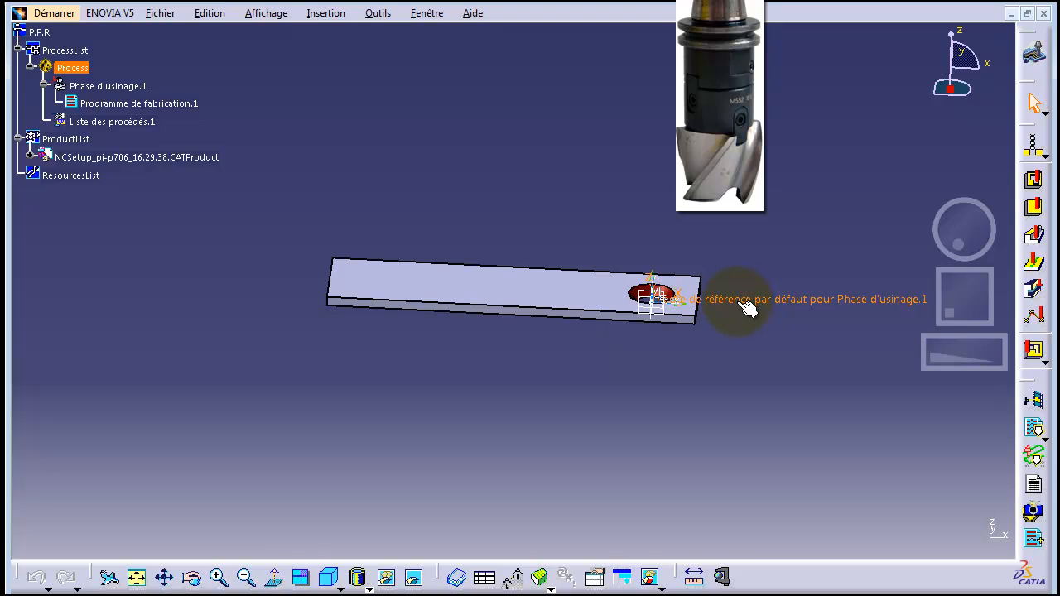
- Open the Z direction definition of the default reference axis system for Phase d'usinage.1
left_click(131, 89)
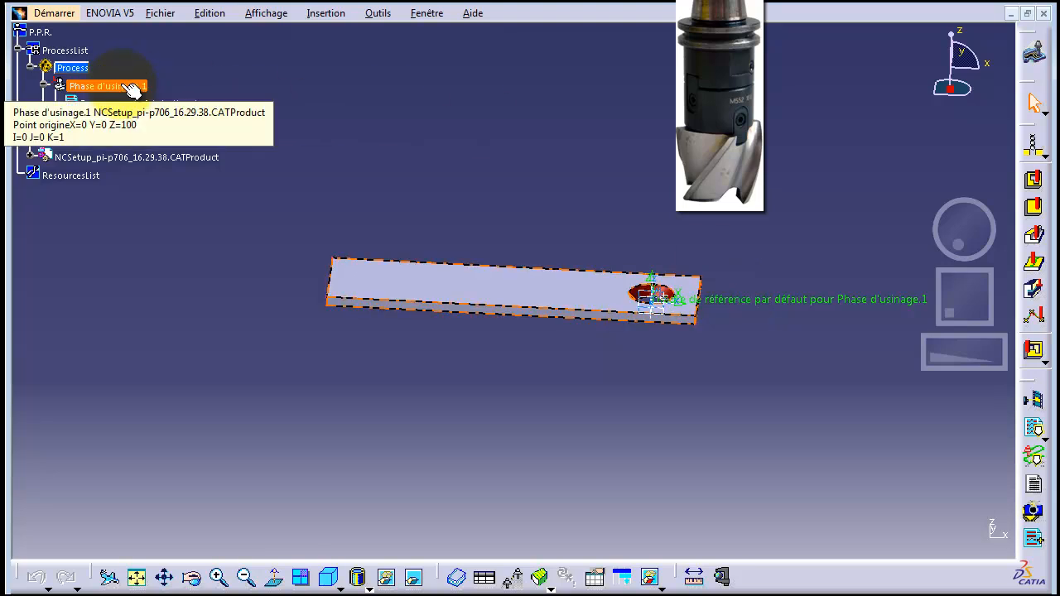
double_click(131, 88)
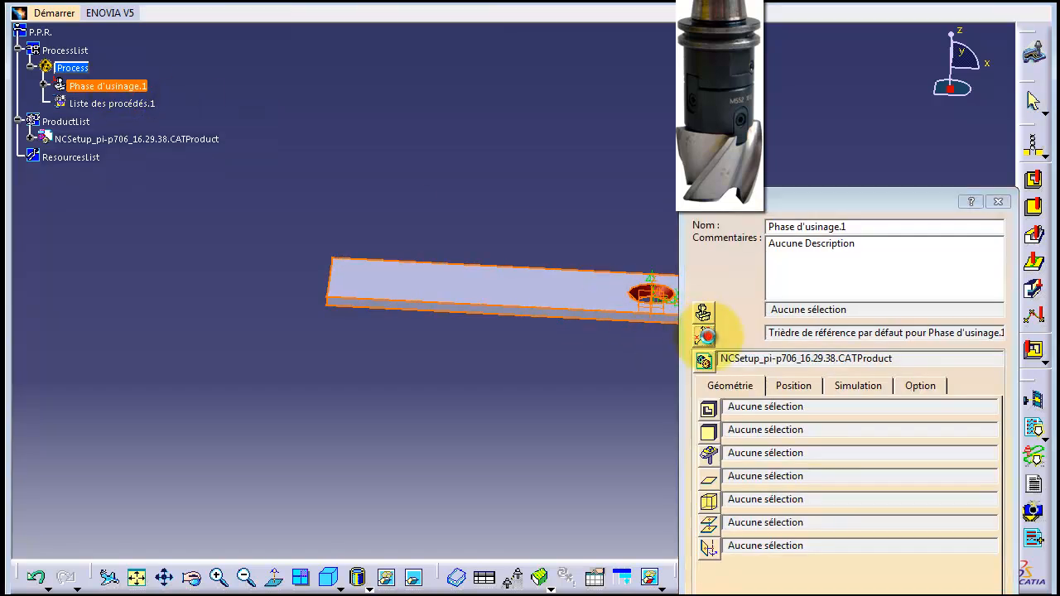
left_click(704, 335)
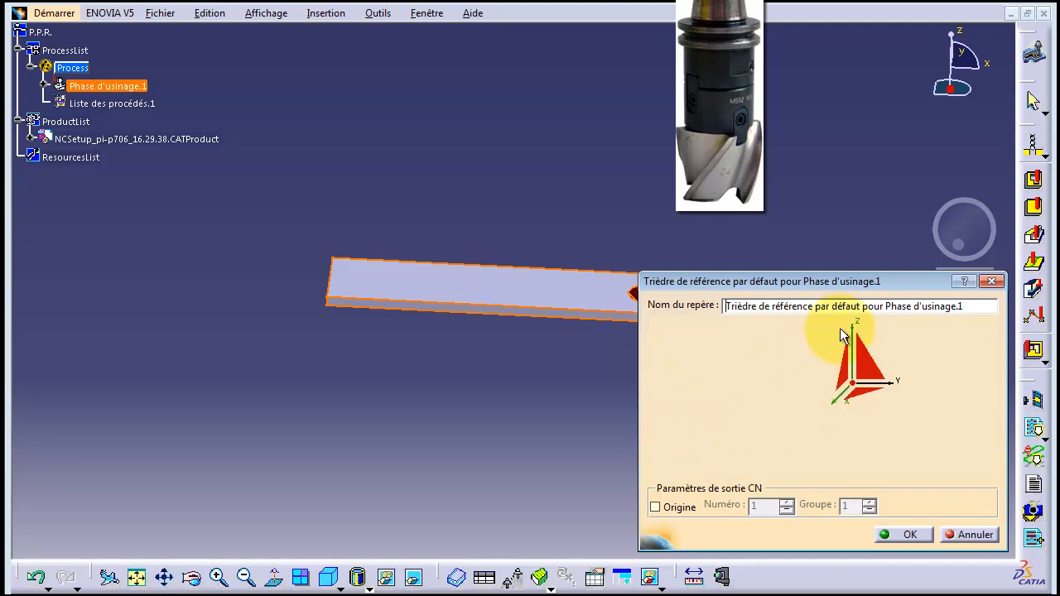
left_click_drag(762, 280, 353, 265)
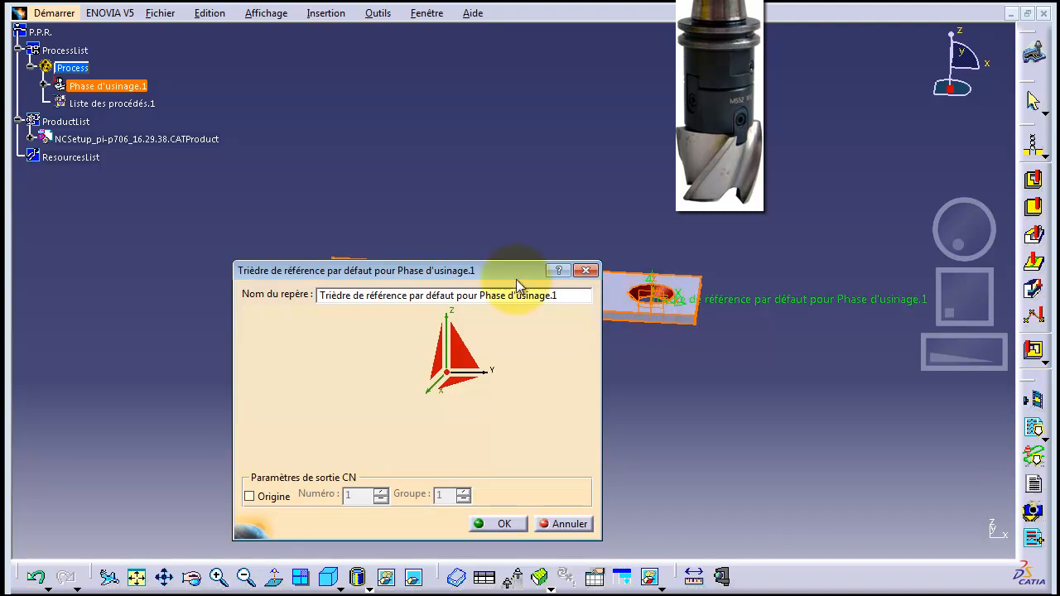
left_click_drag(448, 276, 769, 201)
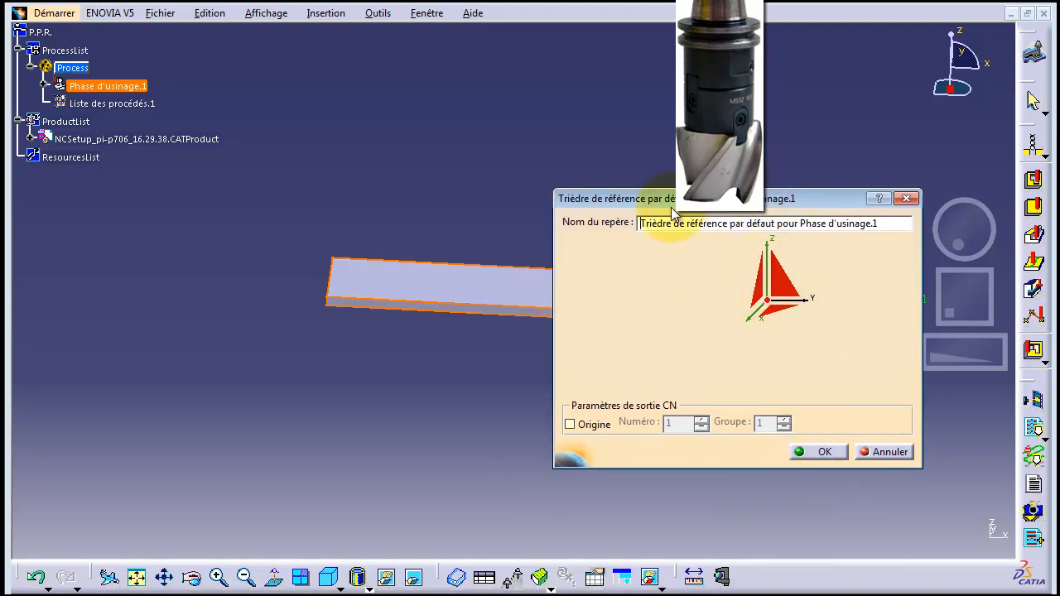
left_click_drag(676, 197, 592, 177)
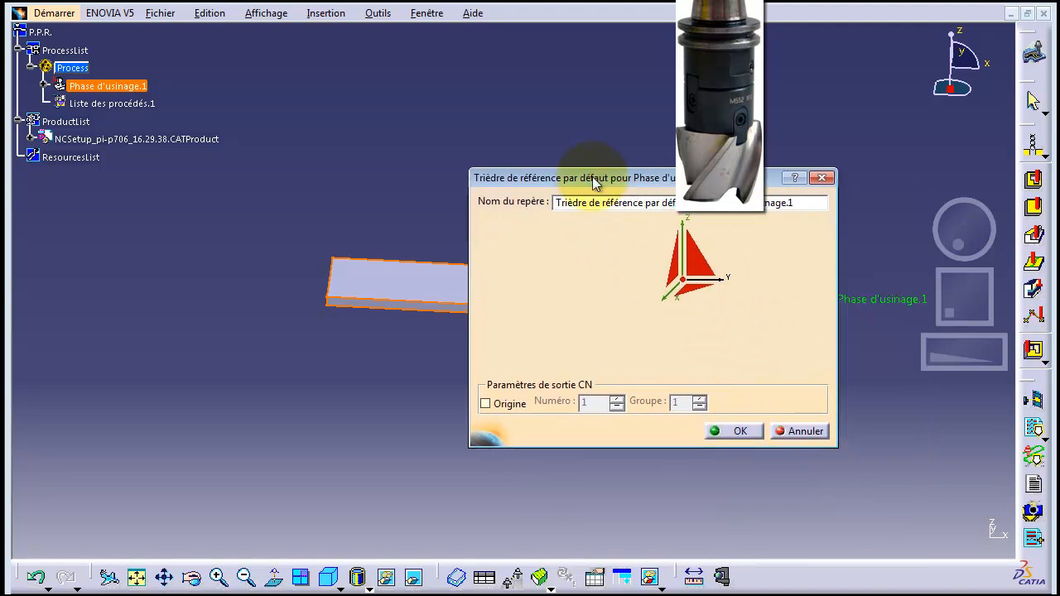
left_click(684, 245)
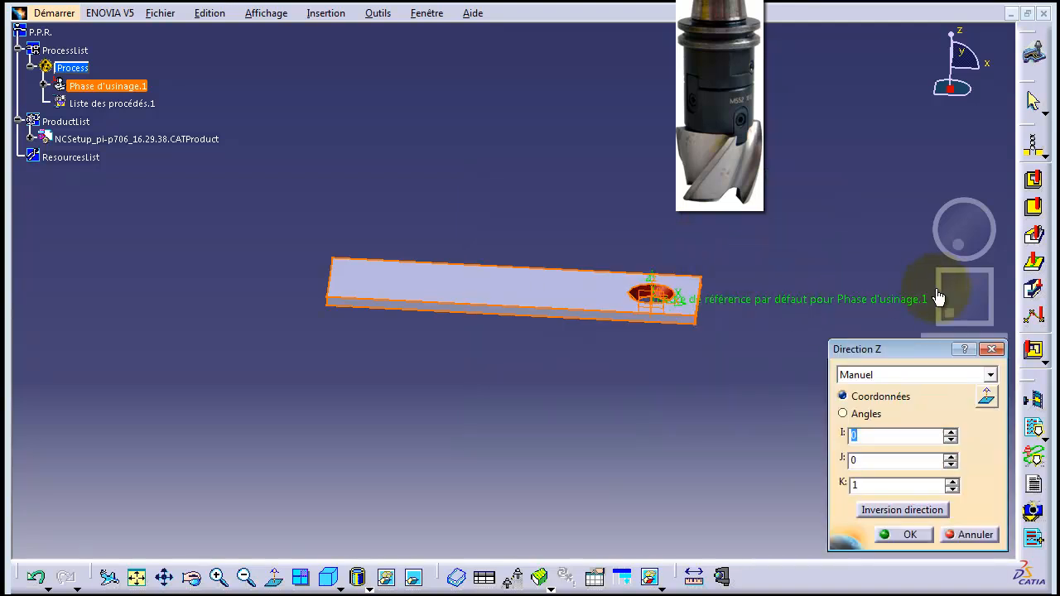
left_click_drag(943, 342, 838, 356)
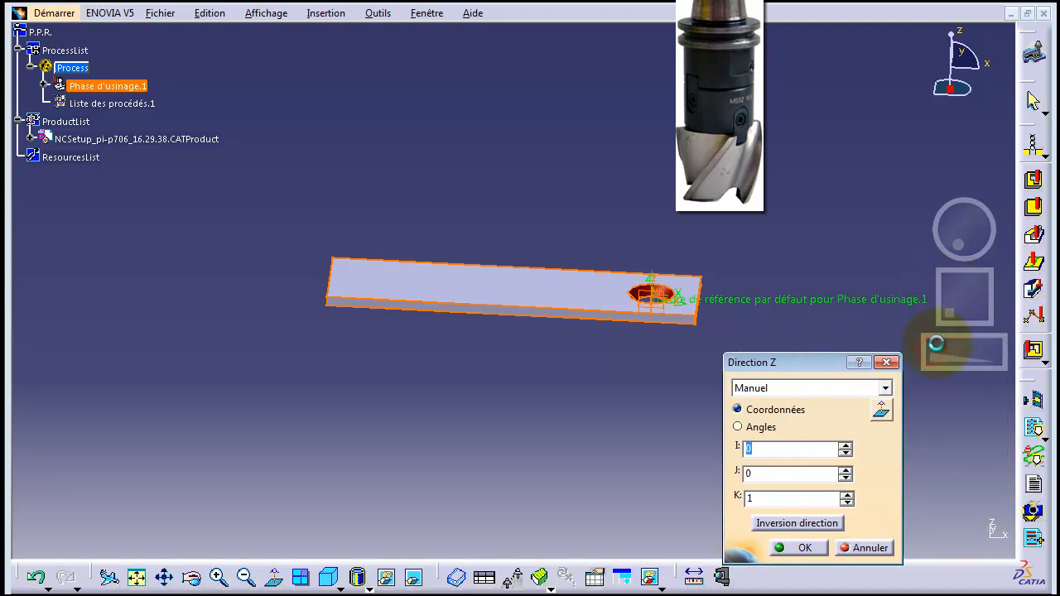
left_click_drag(944, 360, 1000, 359)
left_click_drag(966, 299, 943, 293)
left_click_drag(956, 225, 951, 236)
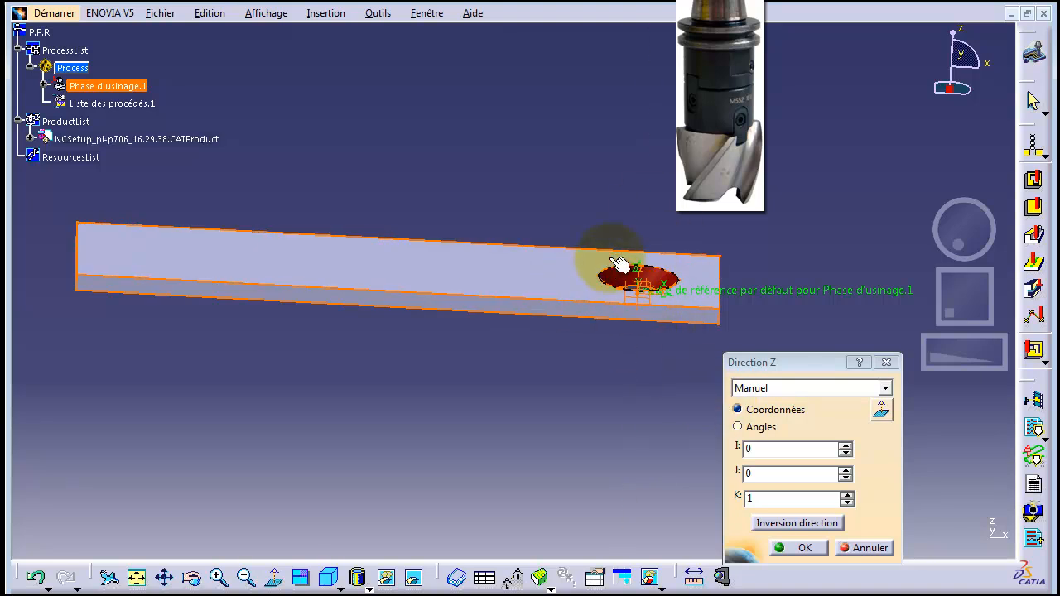
- Try inverting the axis system's Z direction and flip it back to K = 1
left_click(803, 525)
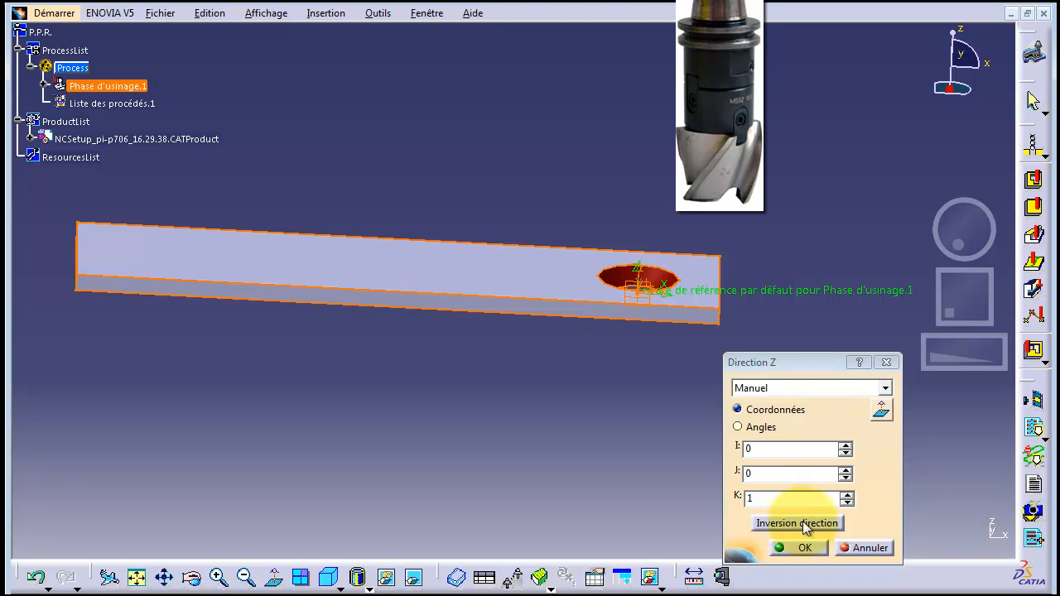
left_click(801, 525)
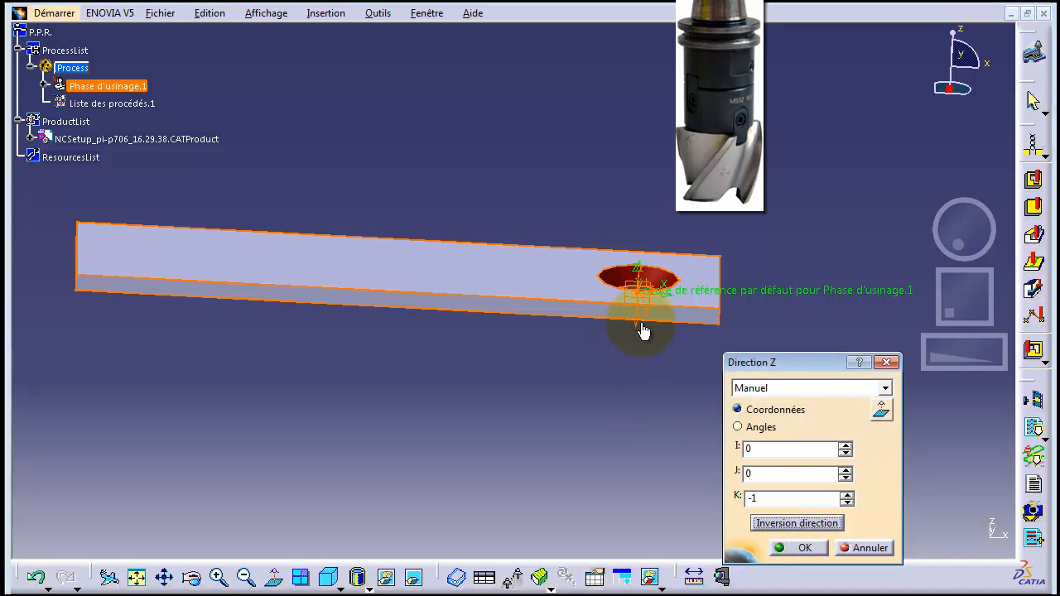
left_click(793, 523)
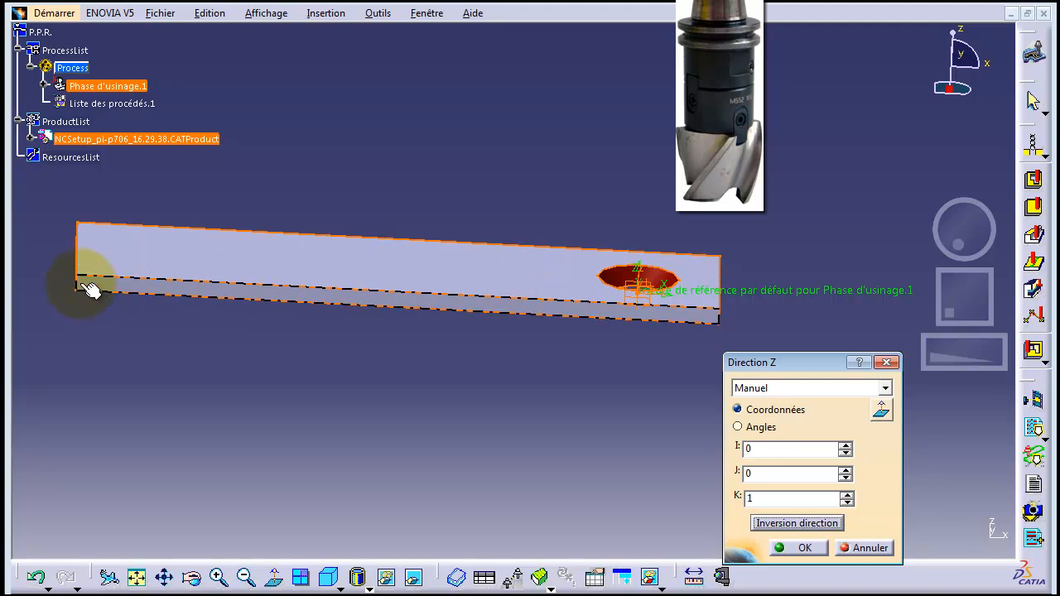
- Define the axis system's Z direction by selection, using the plate's large dark green underside face, and accept it
left_click(256, 258)
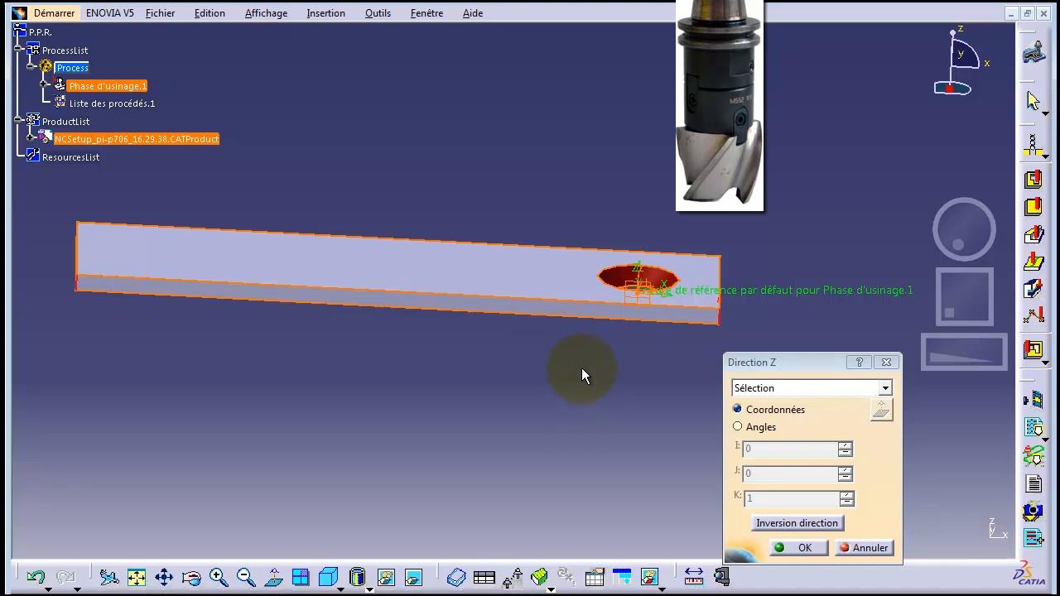
left_click_drag(958, 242, 944, 197)
left_click(260, 324)
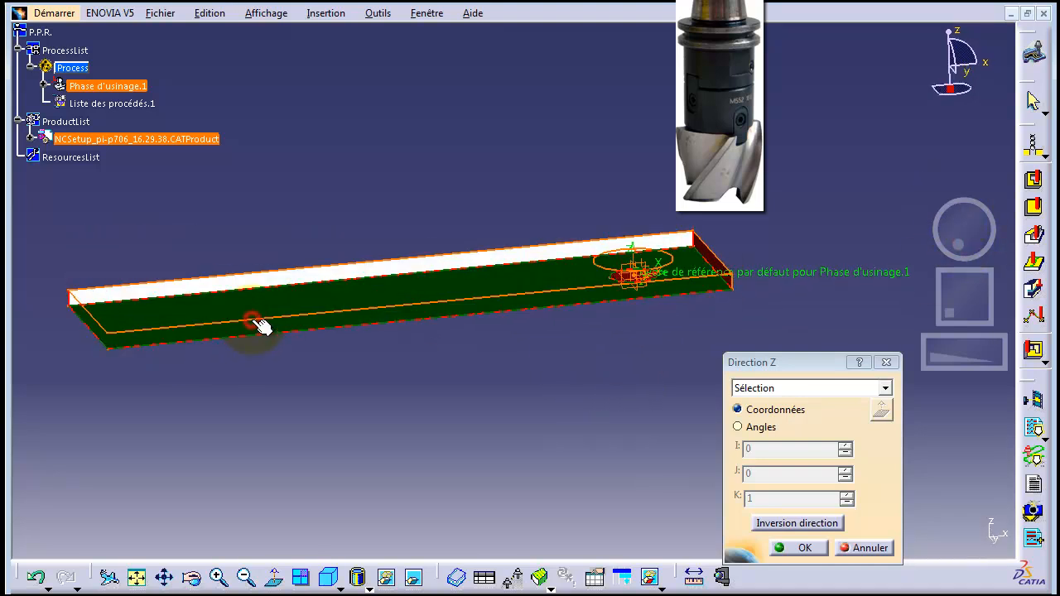
left_click(795, 550)
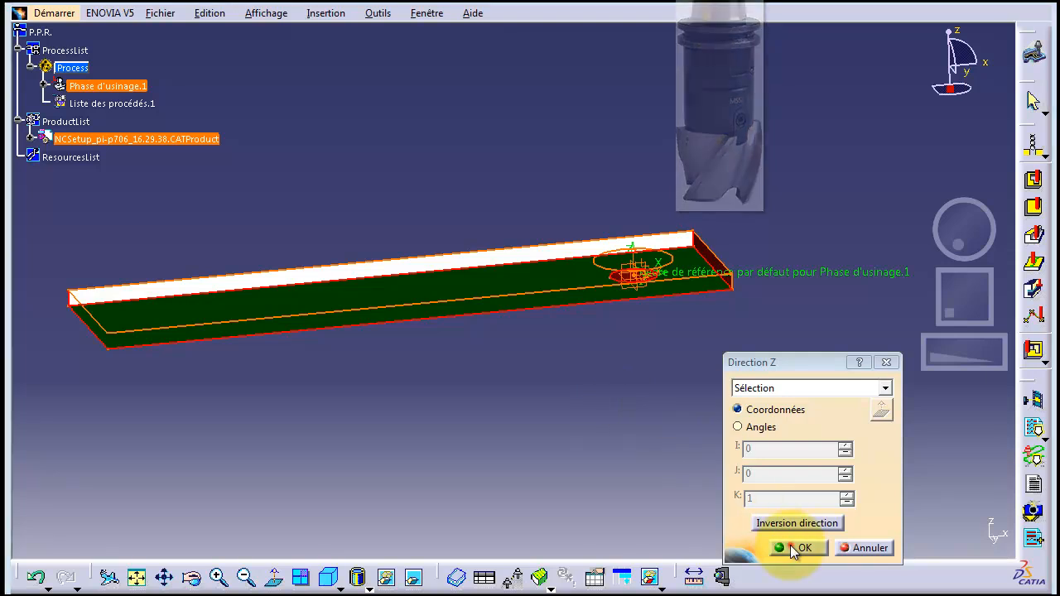
- Open the axis system's X direction and accept it as manual coordinates I 1, J 0, K 0
left_click_drag(713, 175, 872, 345)
middle_click_drag(946, 238, 944, 267)
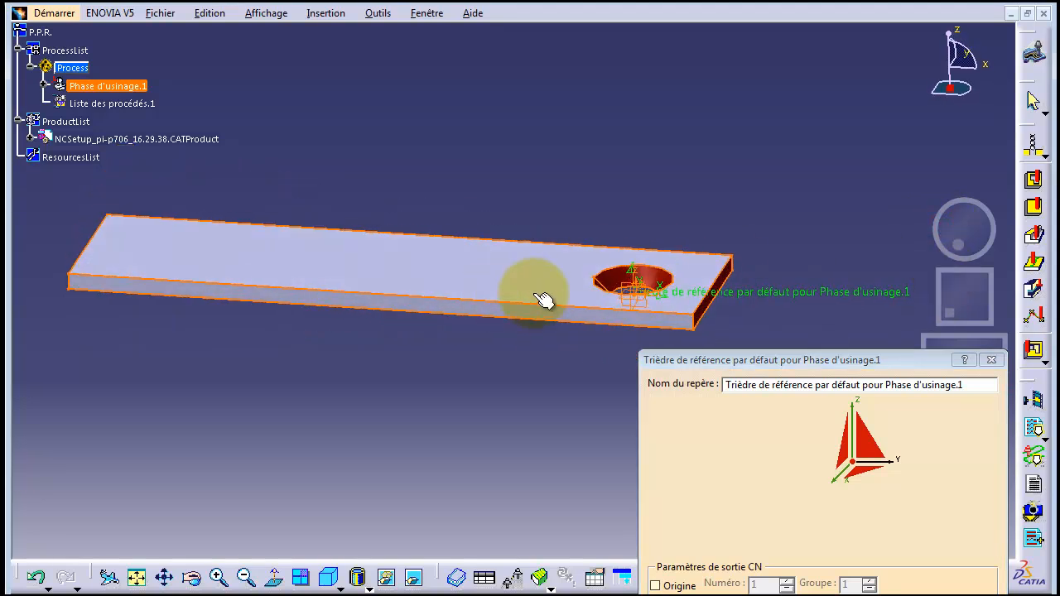
left_click(805, 377)
left_click(822, 394)
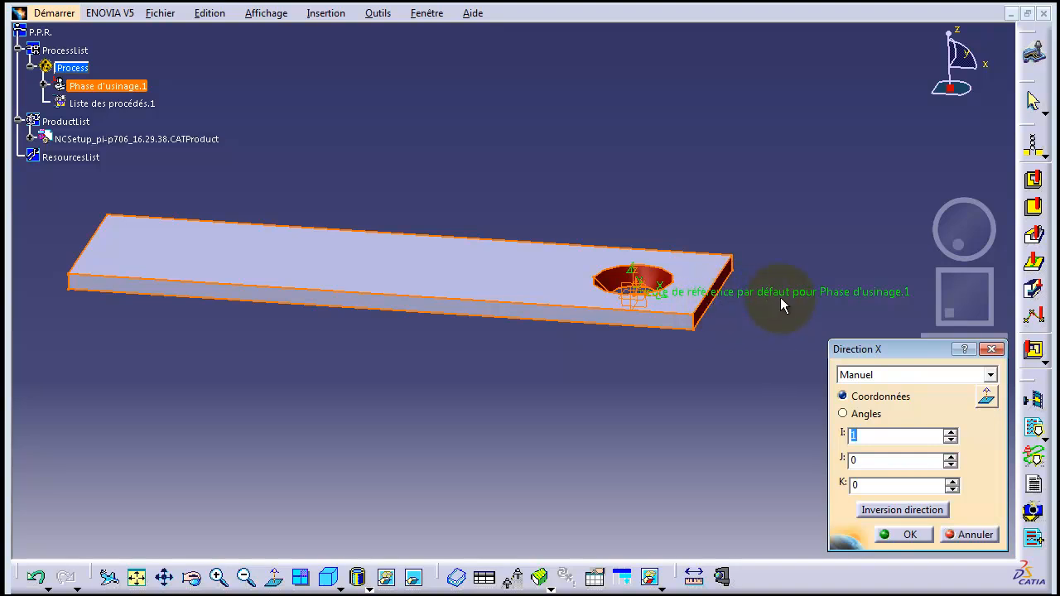
left_click(904, 534)
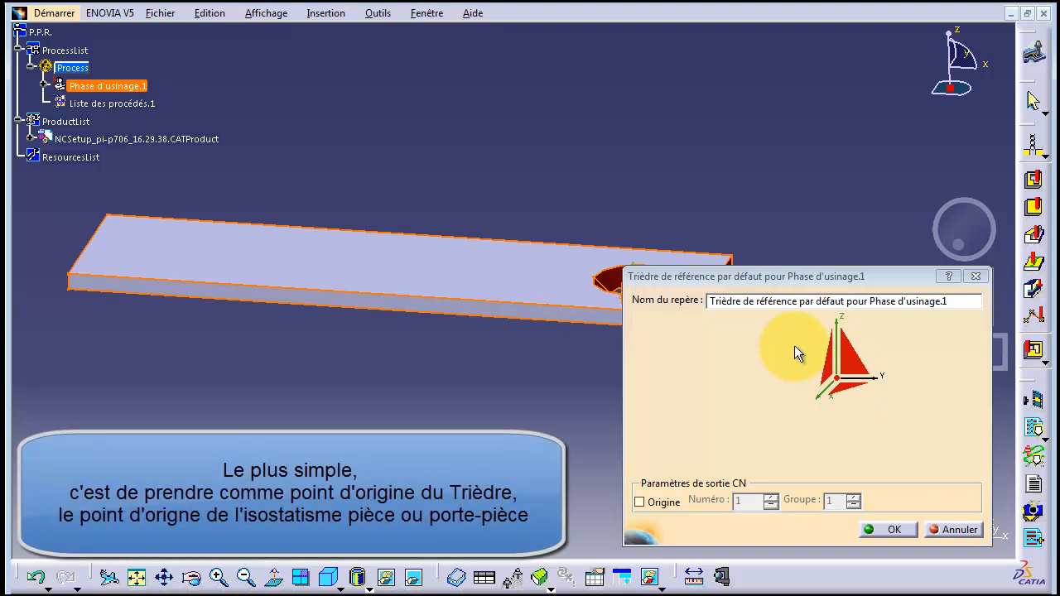
- Place the reference axis system's origin on the plate's underside corner where the green faces meet, and accept the axis system
left_click(838, 385)
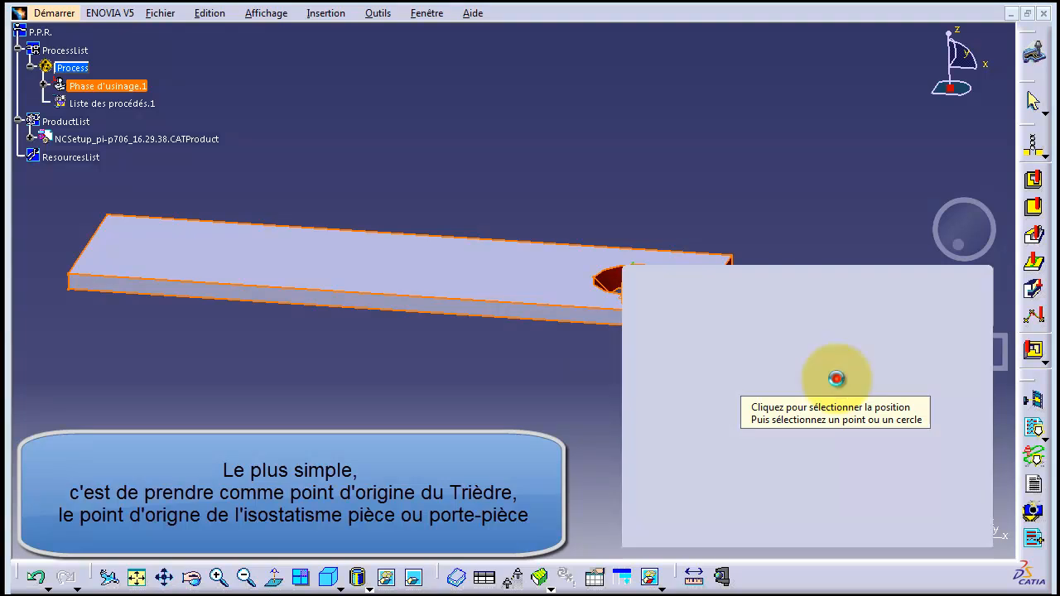
left_click_drag(942, 240, 959, 234)
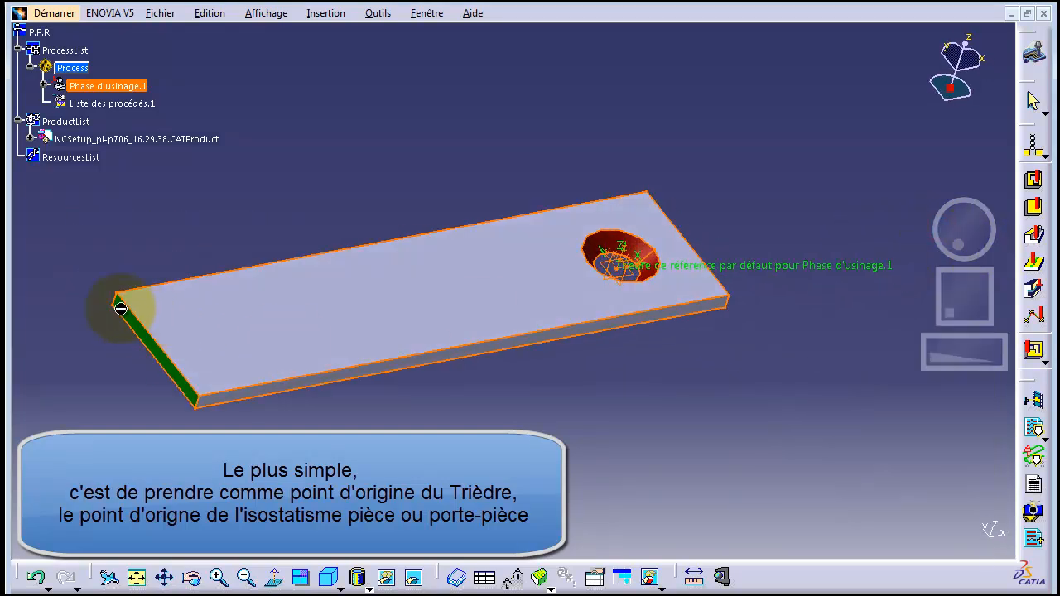
left_click_drag(943, 208, 1035, 202)
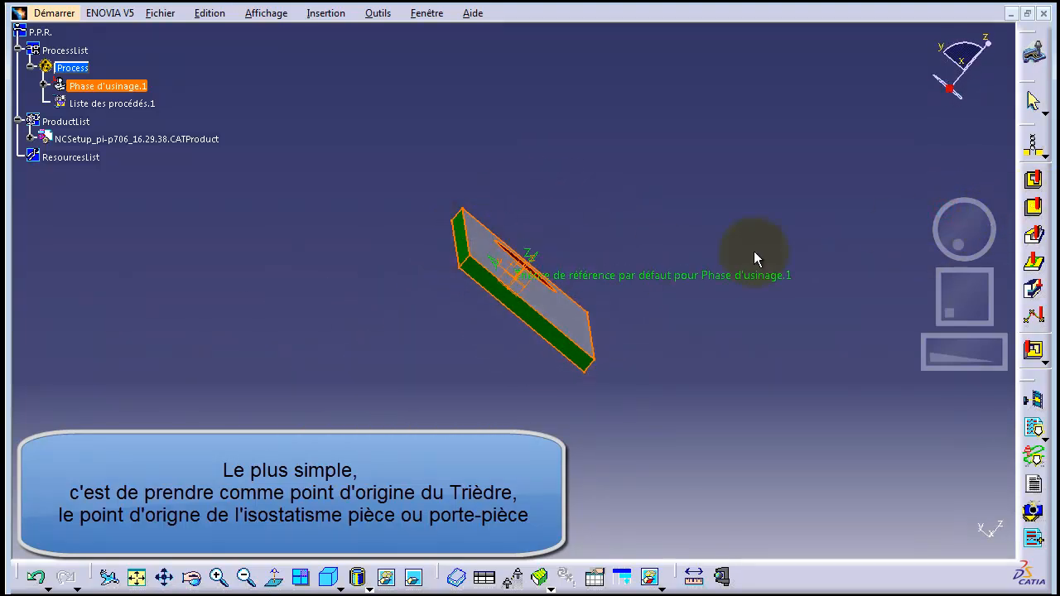
mouse_move(942, 239)
left_mouse_down()
mouse_move(958, 225)
mouse_move(952, 231)
left_mouse_up()
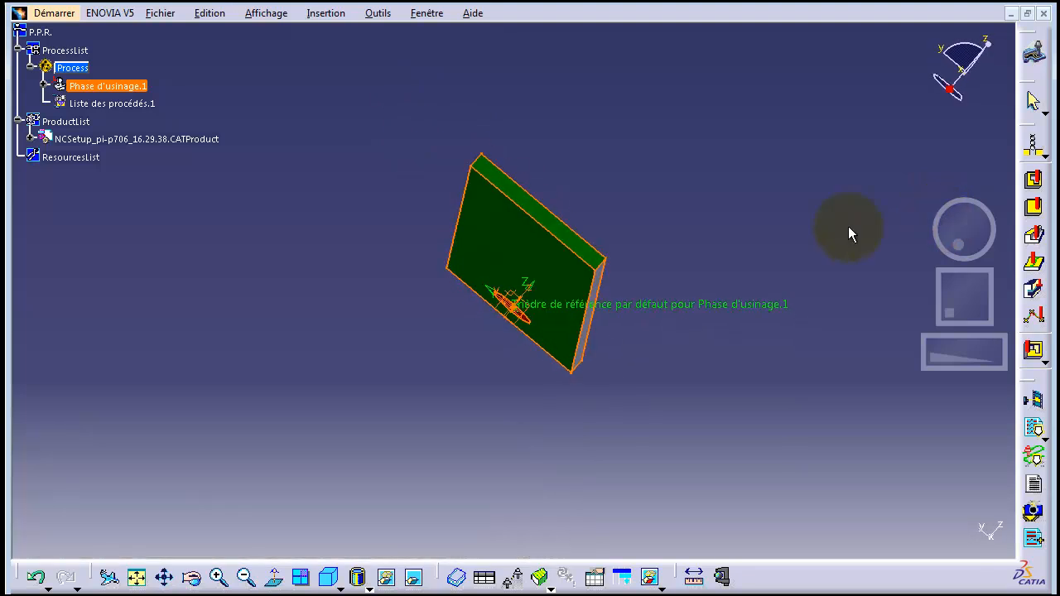
left_click(474, 172)
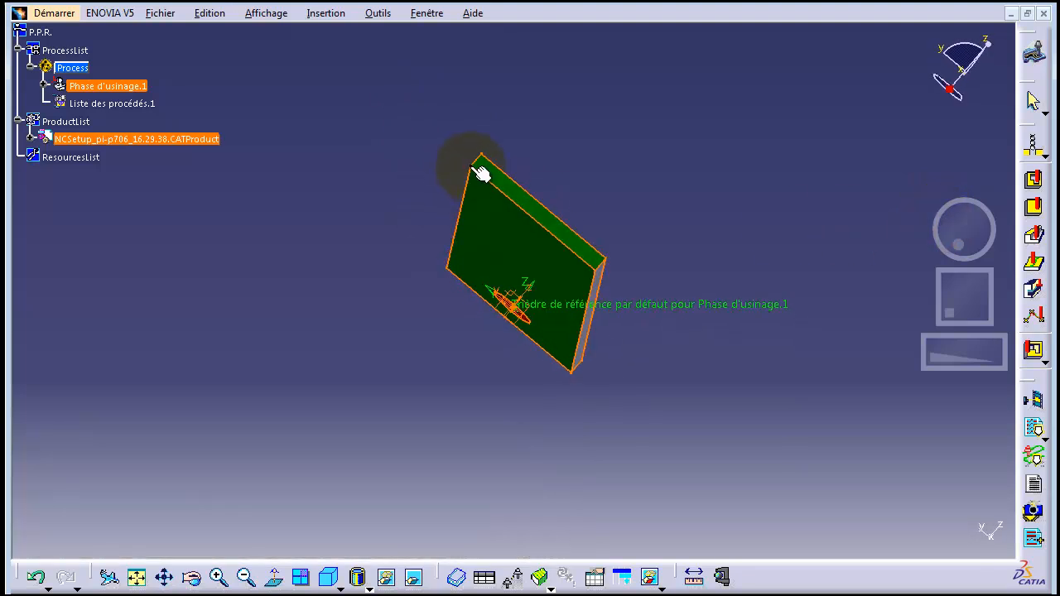
left_click(479, 170)
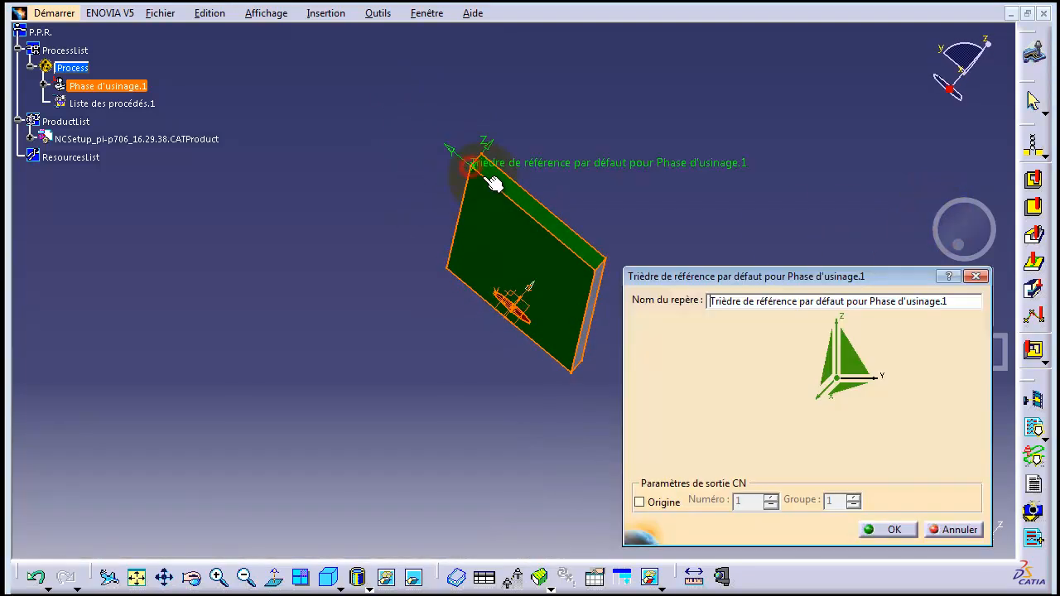
left_click(894, 530)
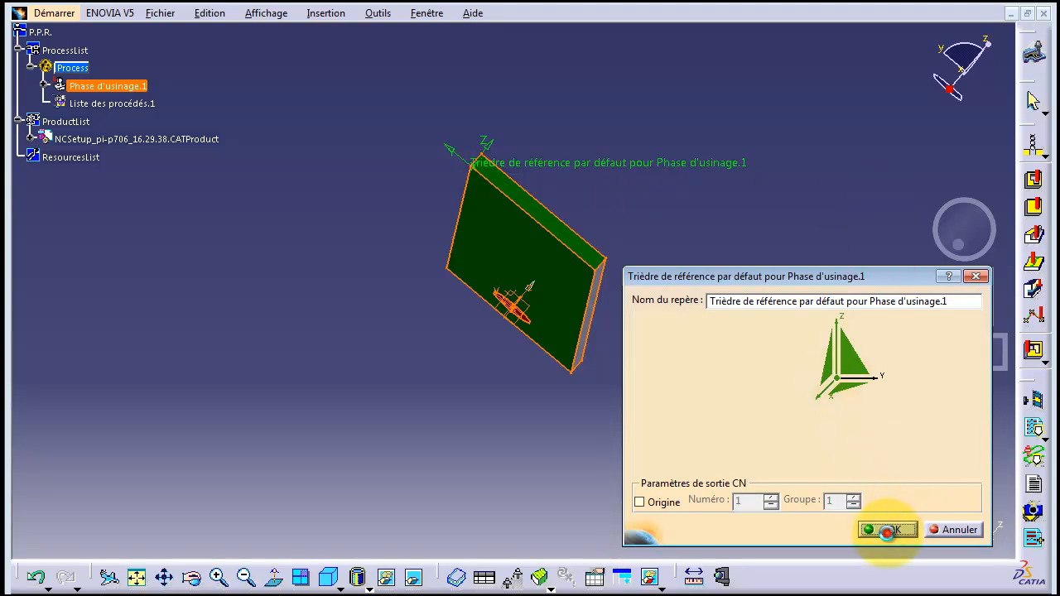
- Open the machine definition of Phase d'usinage.1 for a 3-axis machine
left_click_drag(939, 203, 799, 269)
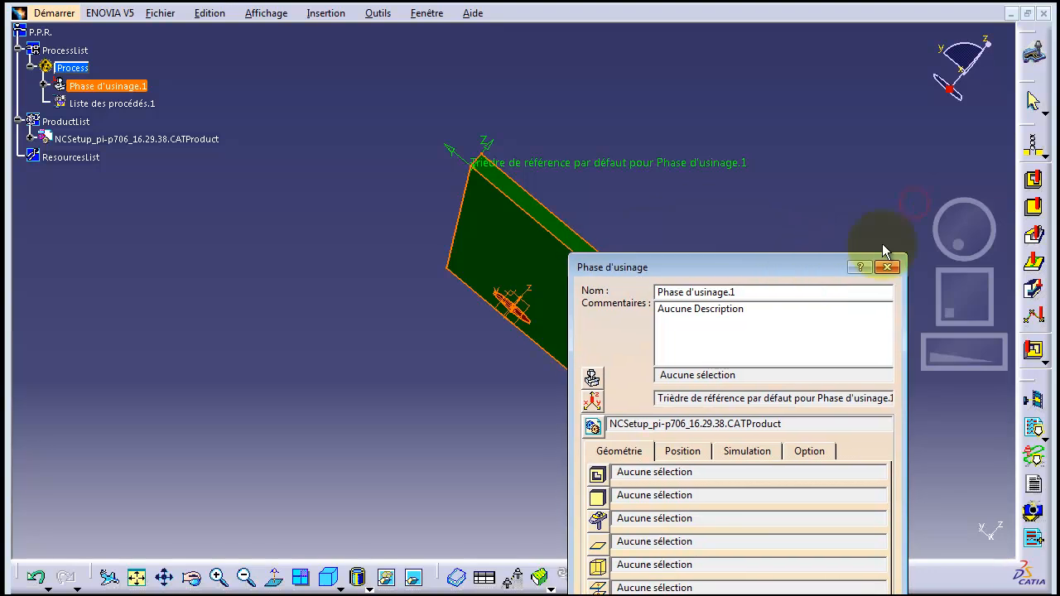
left_click_drag(958, 237, 861, 270)
left_click_drag(952, 237, 919, 235)
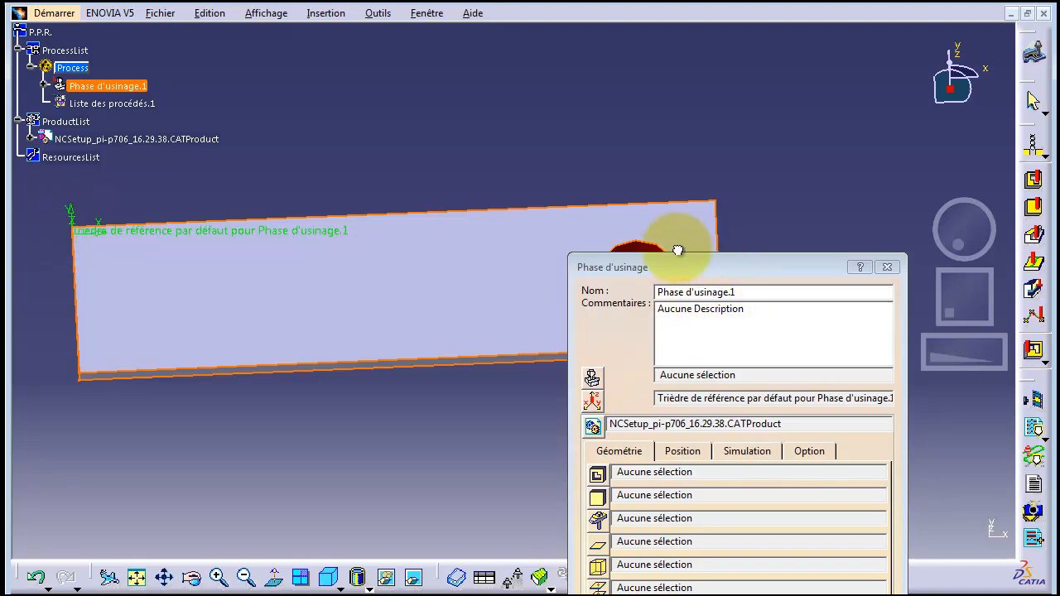
left_click_drag(677, 256, 658, 203)
left_click_drag(630, 132, 652, 88)
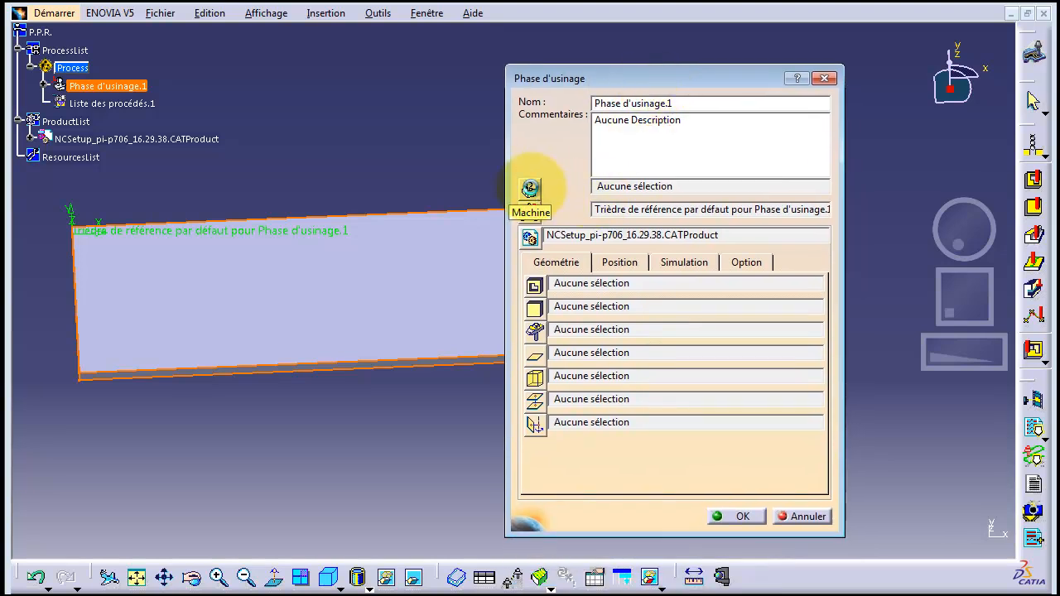
left_click(530, 188)
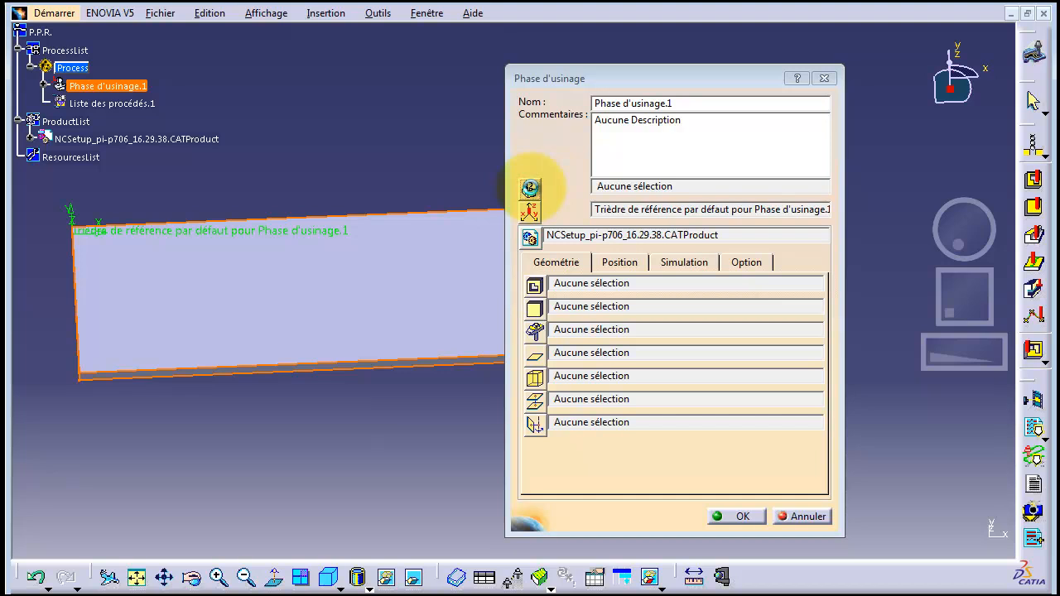
left_click(530, 188)
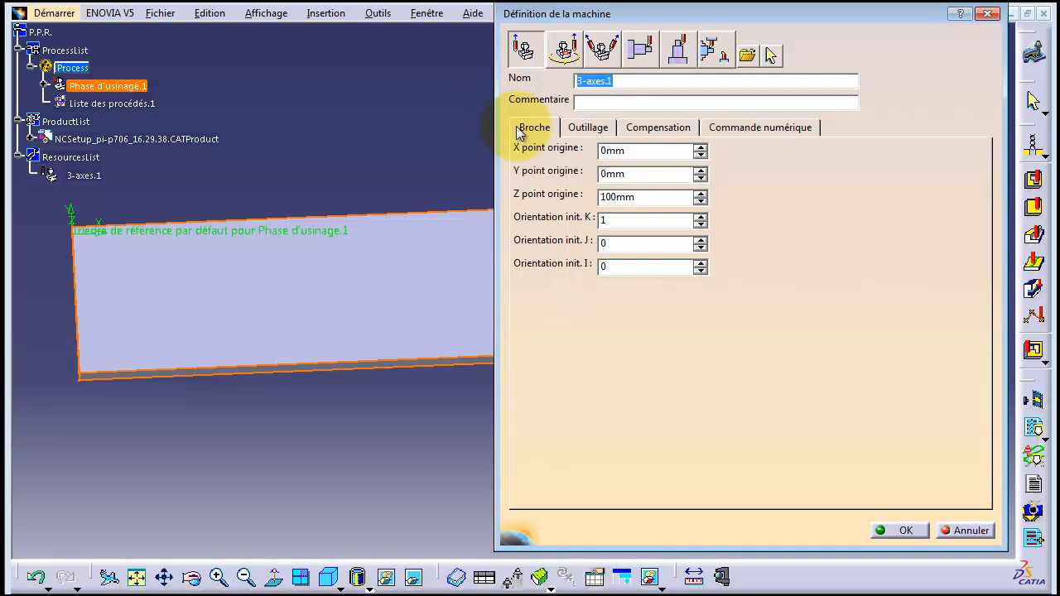
- Set the 3-axis machine's postprocessor to _PP-CU.lib and its postprocessor word table to _PP-CU.pptable
left_click(588, 127)
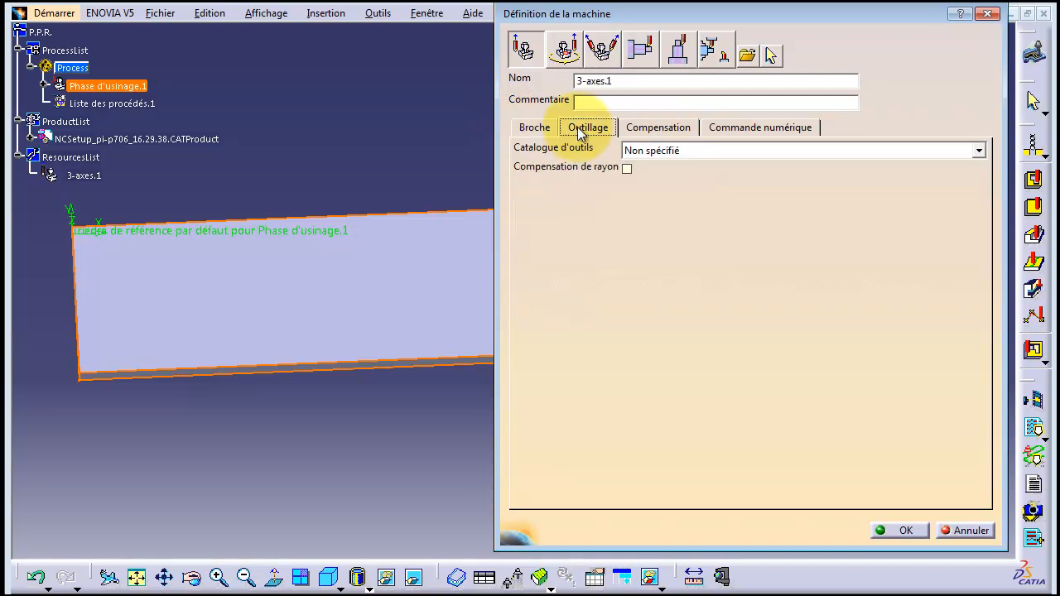
left_click(667, 128)
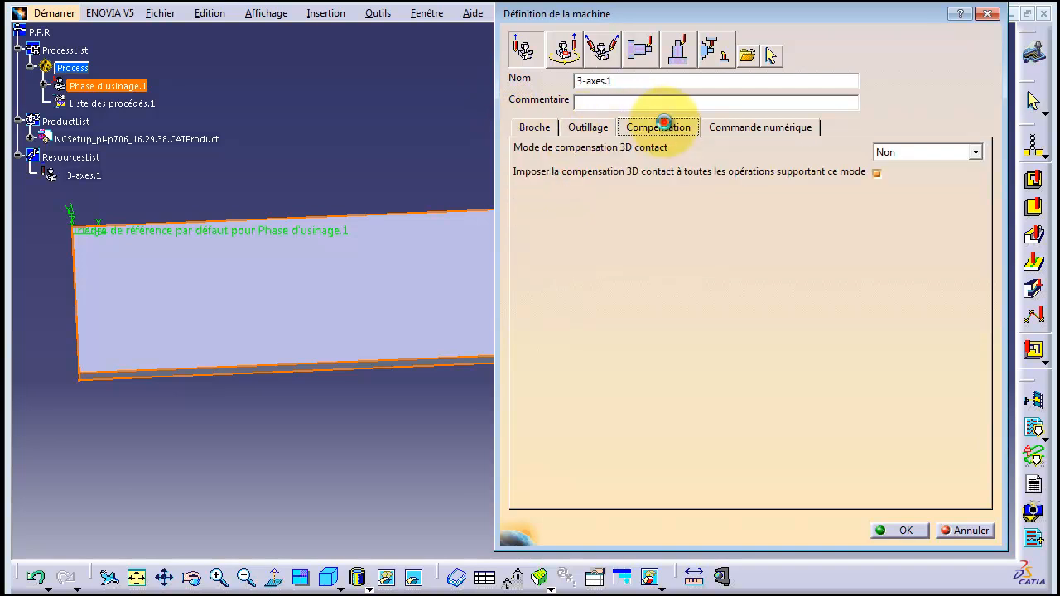
left_click(768, 130)
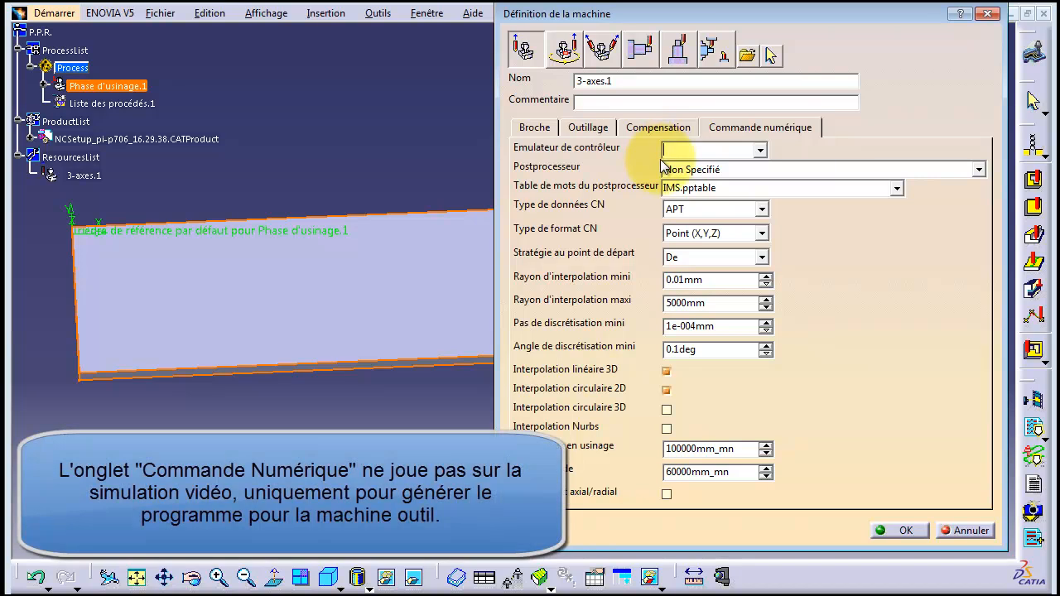
left_click(978, 171)
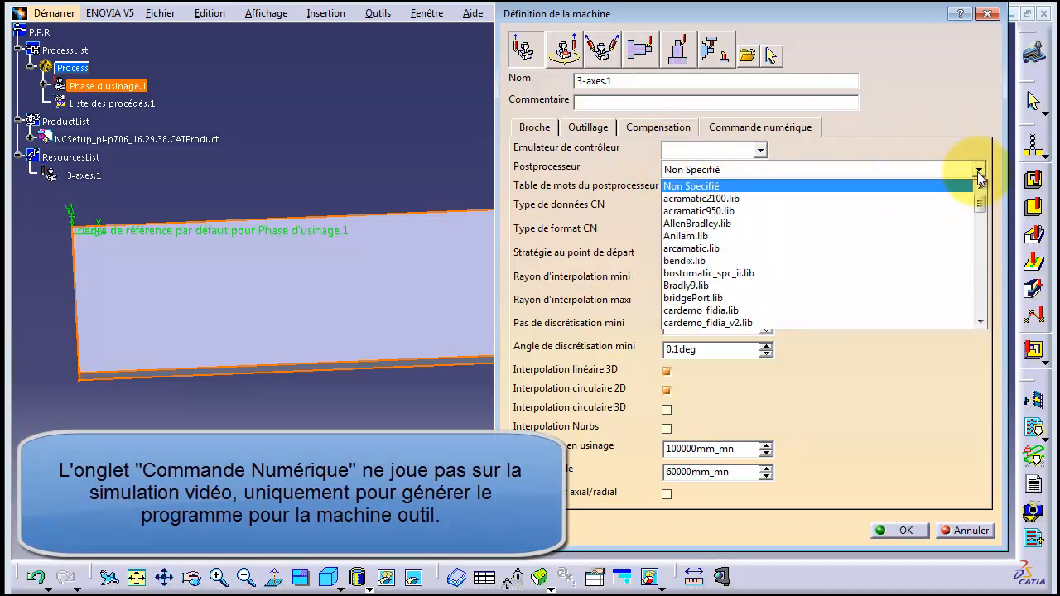
left_click_drag(979, 203, 1002, 315)
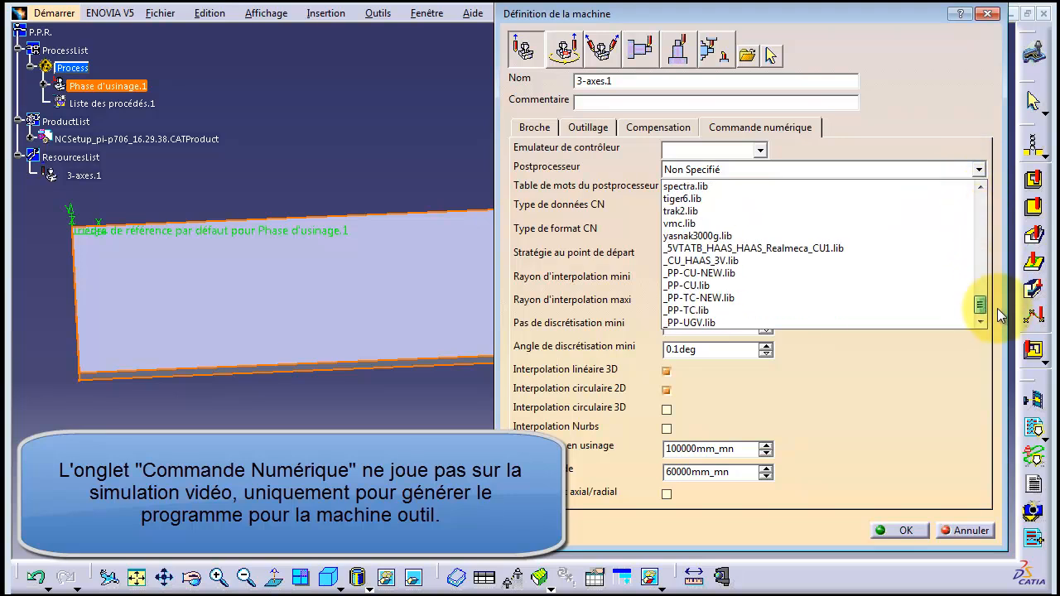
left_click(694, 286)
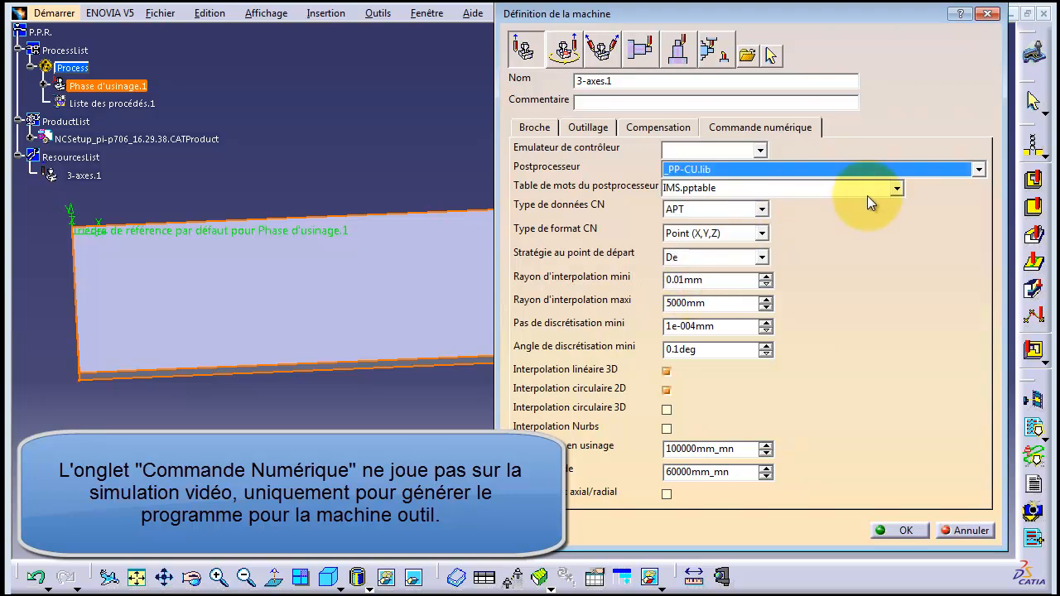
left_click(897, 189)
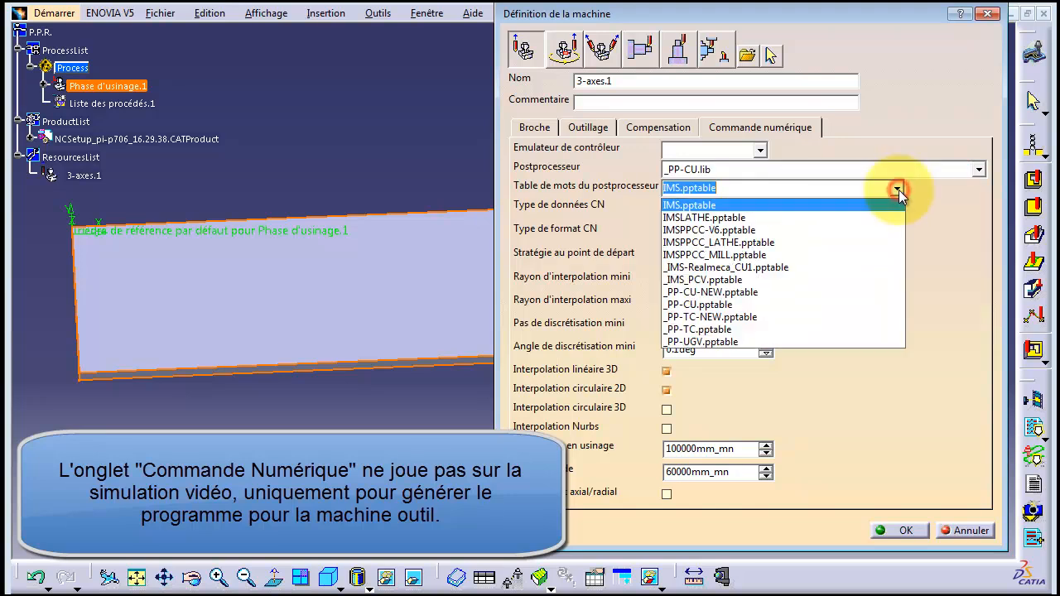
left_click(717, 304)
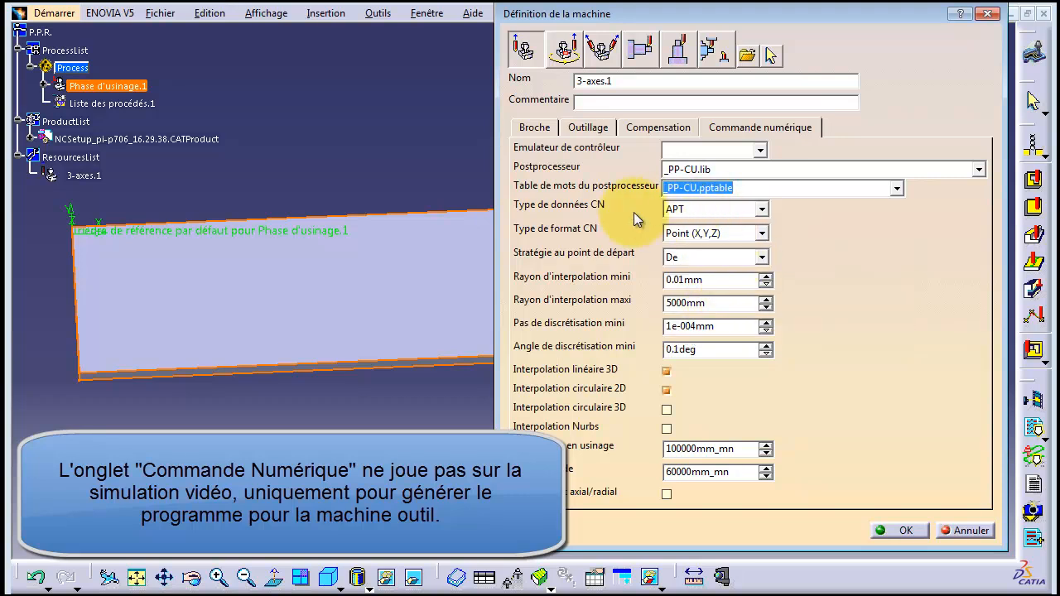
- Set the machine's NC data type to ISO and accept the machine definition
left_click(762, 211)
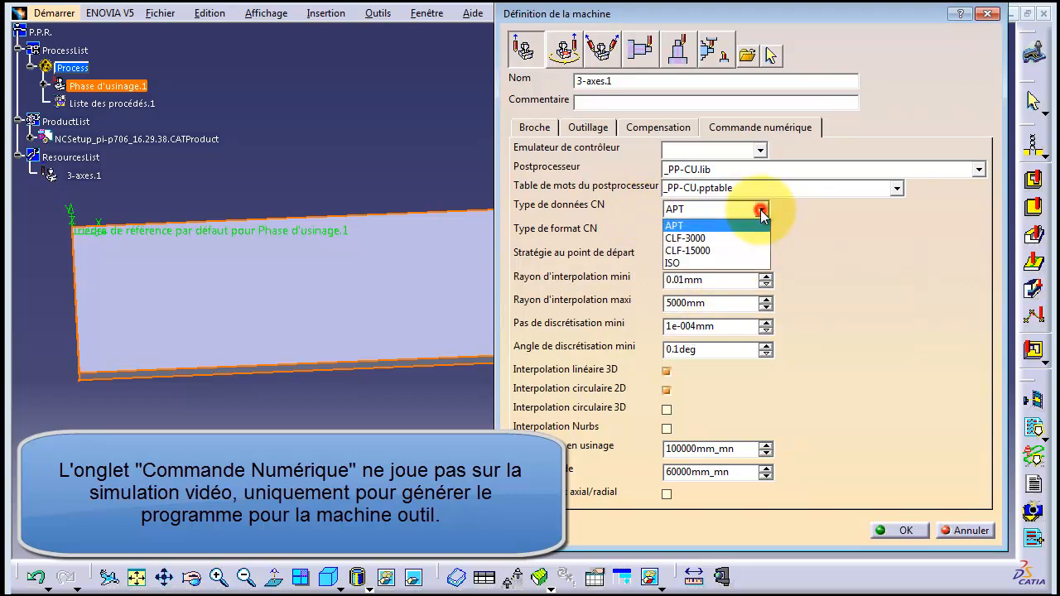
left_click(715, 262)
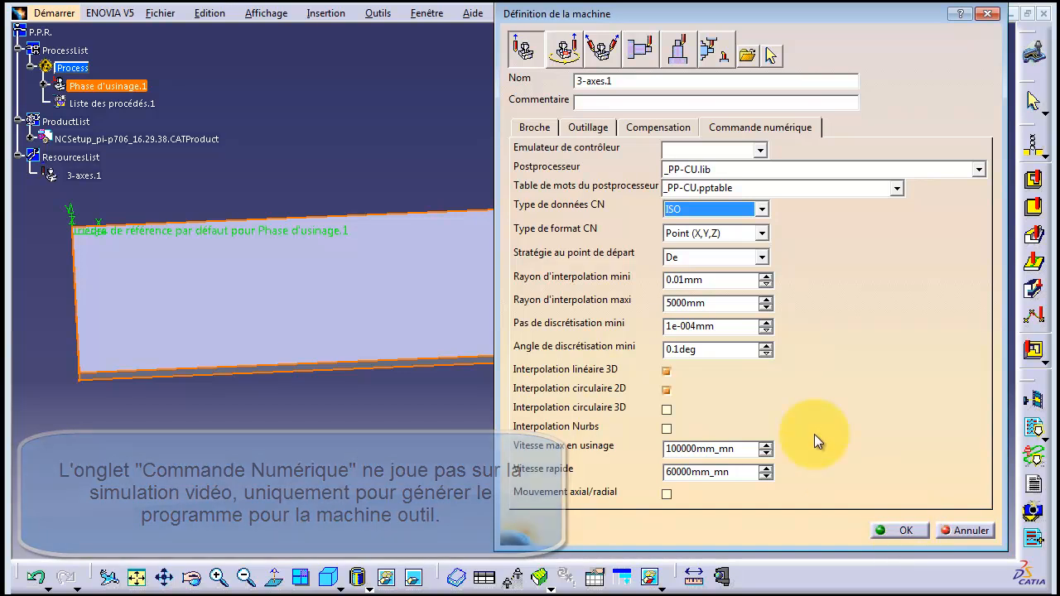
left_click(903, 532)
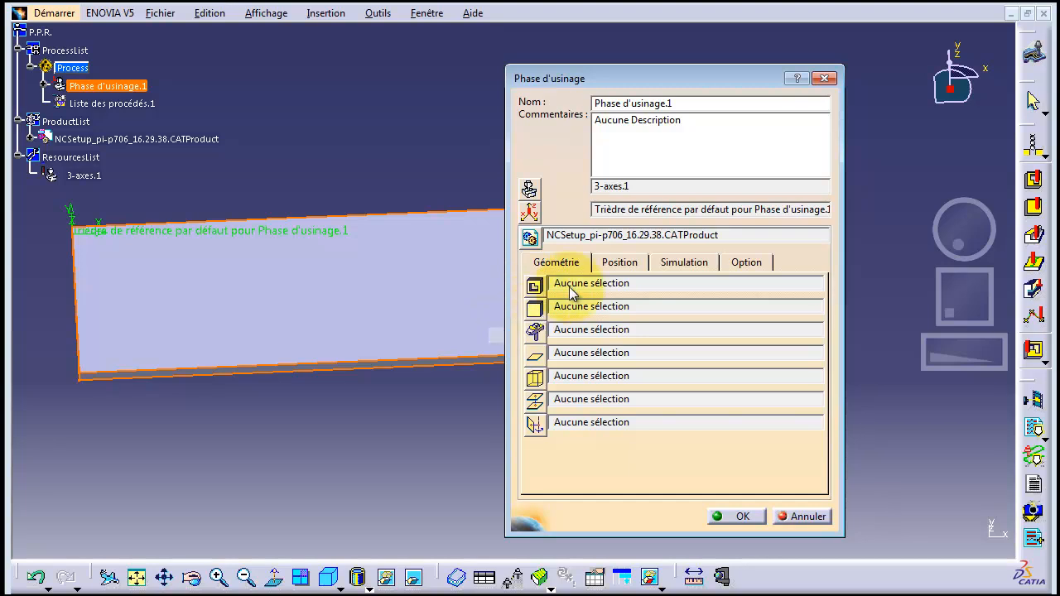
- Review the machining phase's tool change position, stock accuracy for simulation and turning stock option
left_click(617, 264)
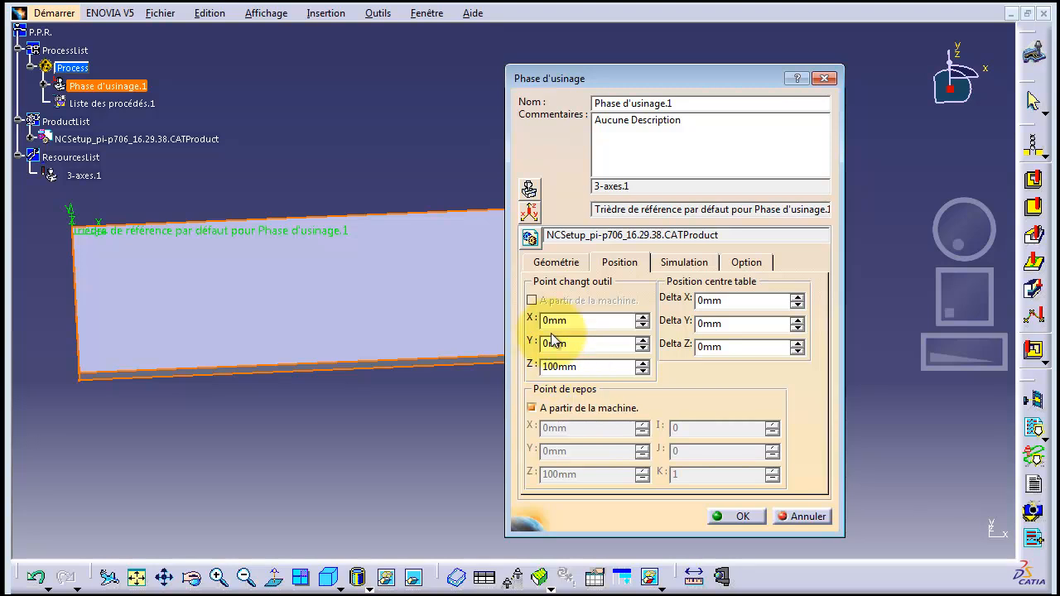
double_click(588, 366)
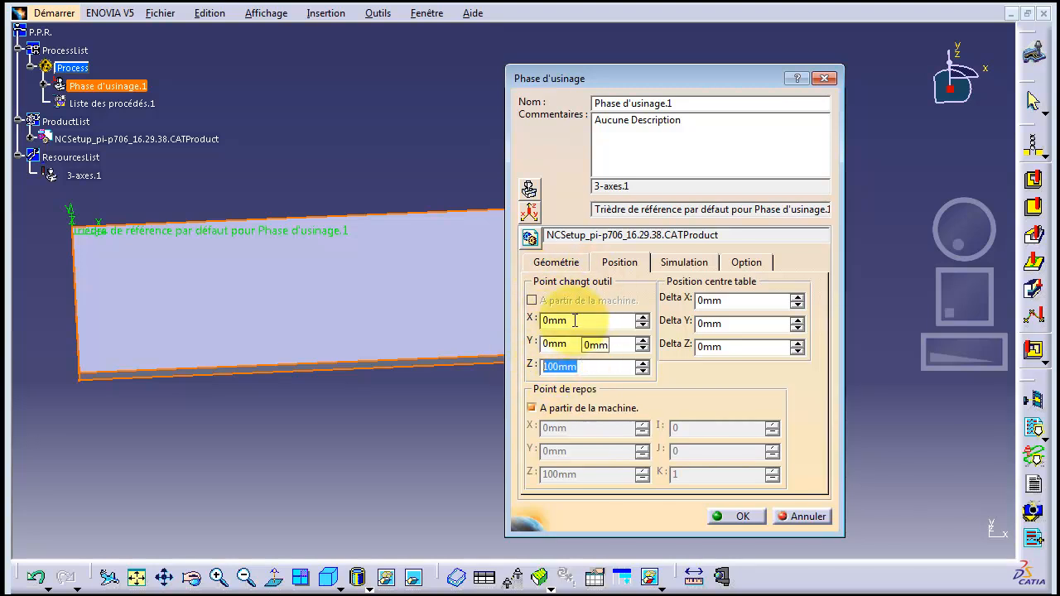
left_click(682, 265)
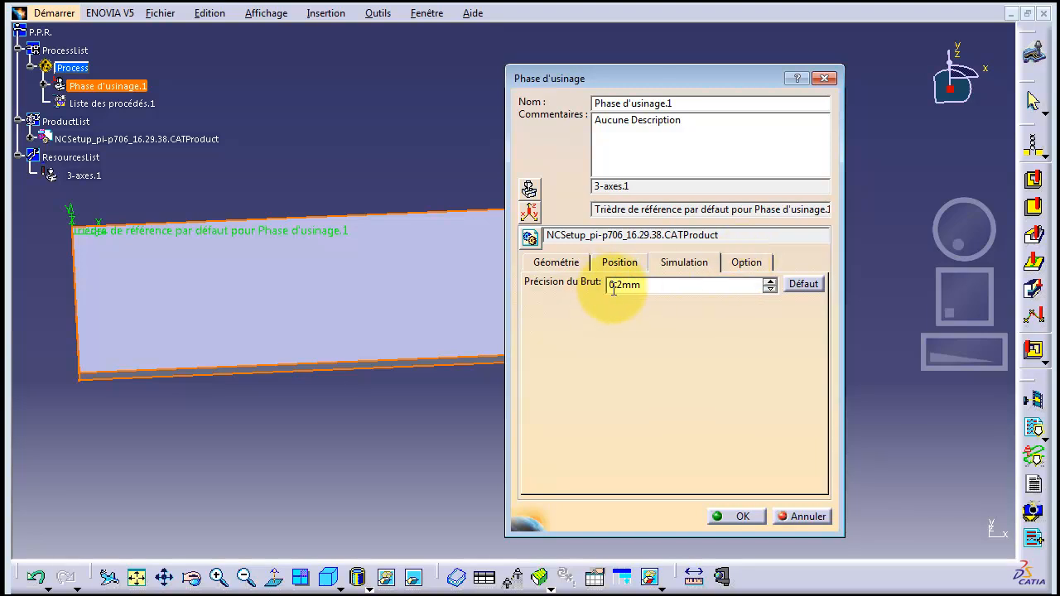
left_click(738, 267)
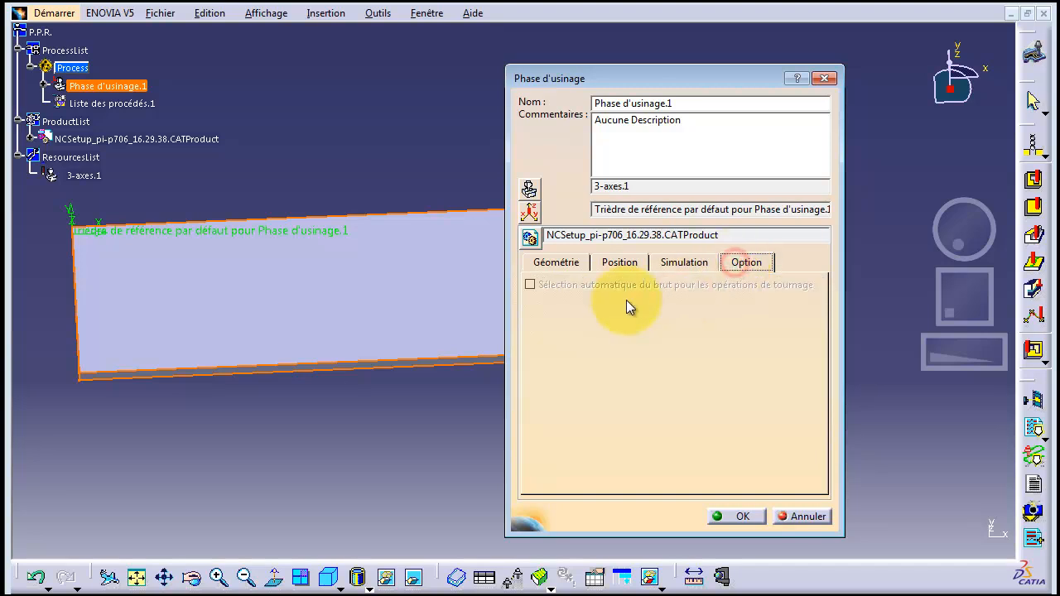
- Assign the Corps principal body of pi-p706 as the phase's design part for simulation
left_click(557, 263)
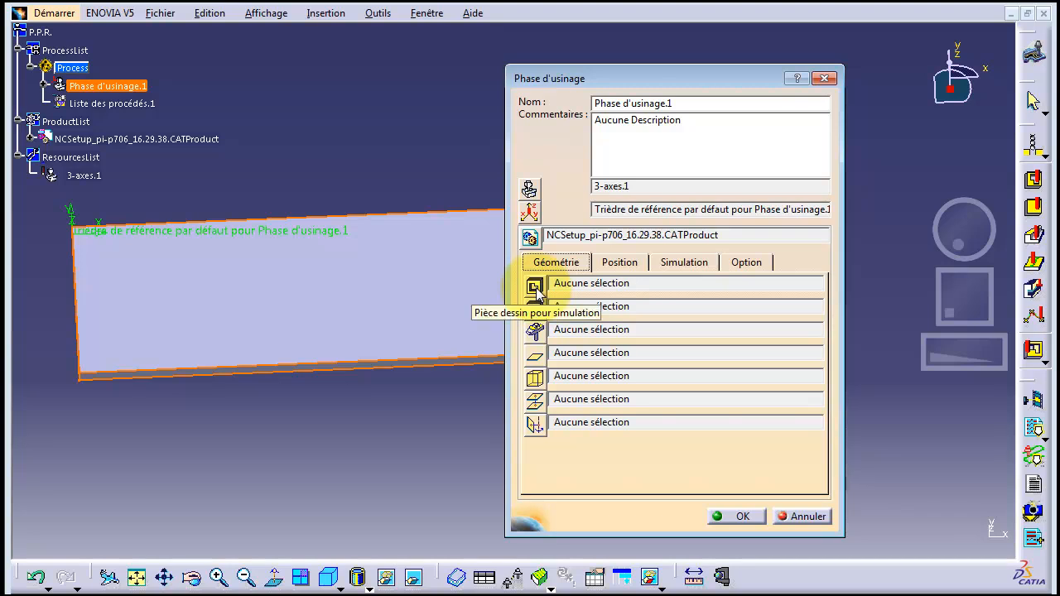
left_click(534, 287)
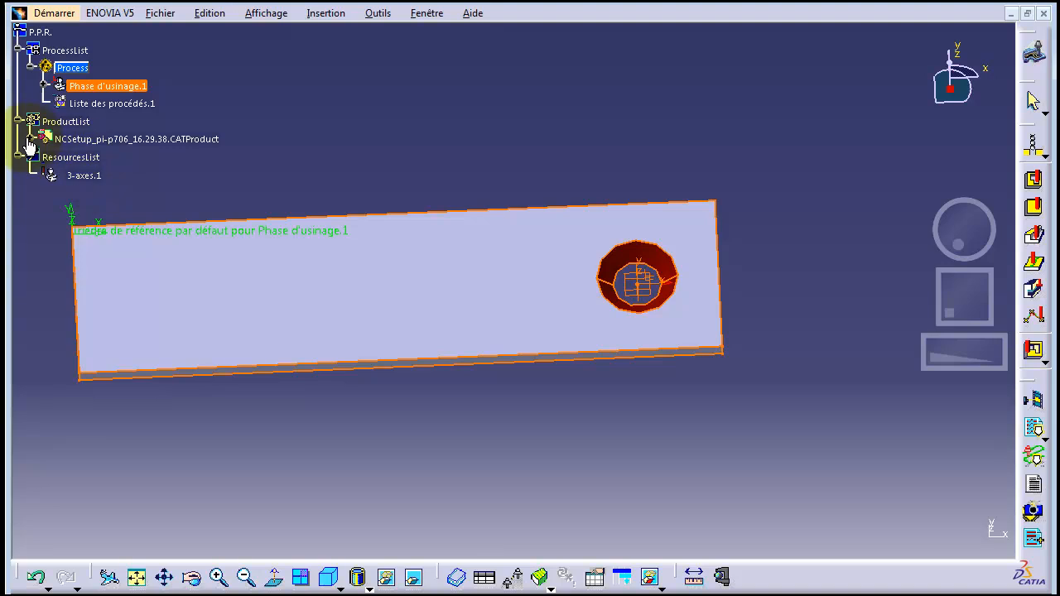
left_click(31, 138)
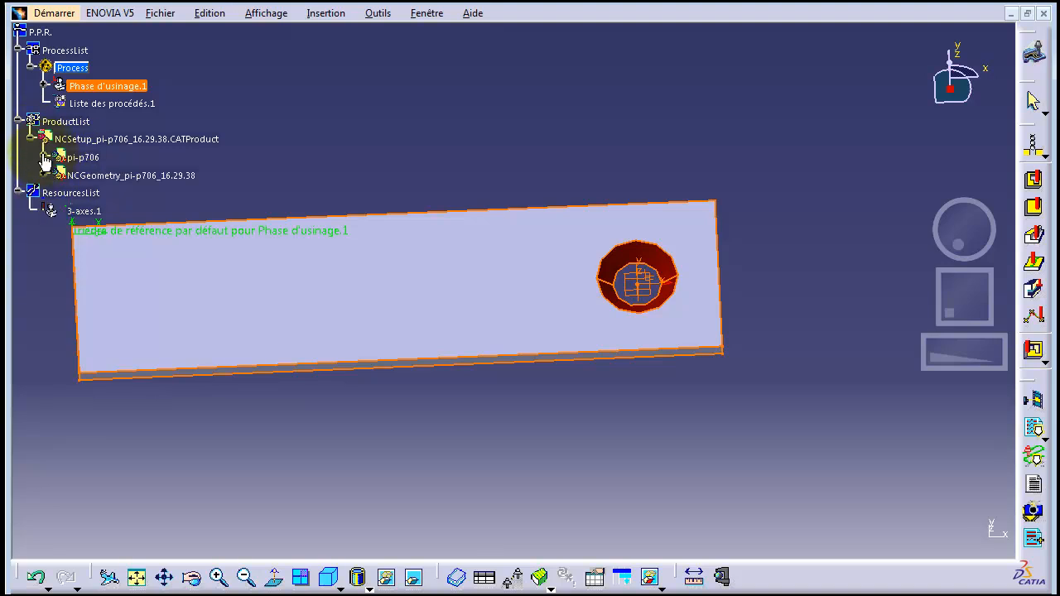
left_click(45, 158)
left_click(56, 175)
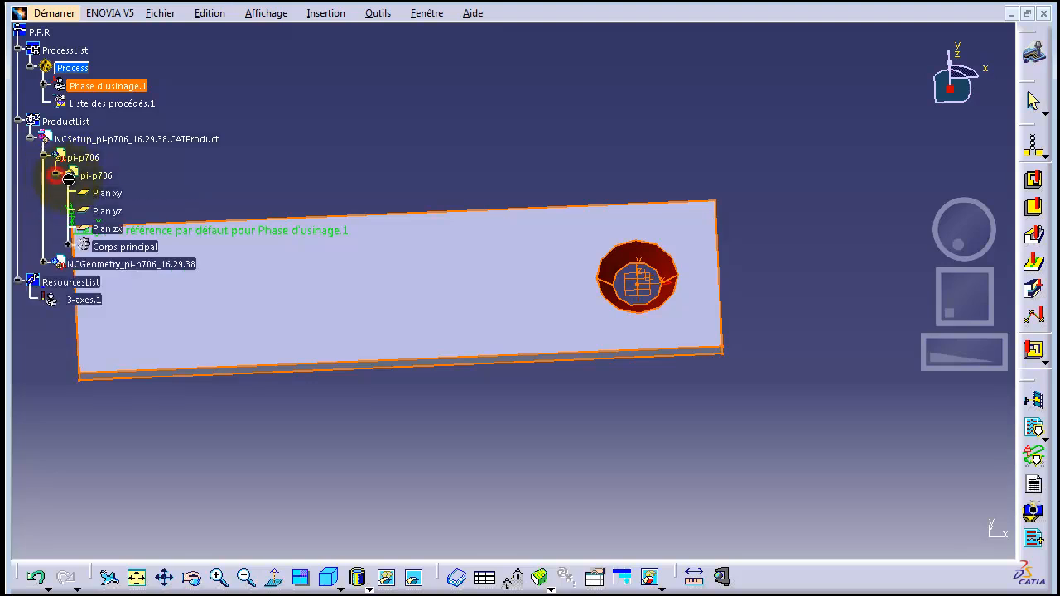
left_click(124, 246)
left_click_drag(966, 299, 1025, 299)
left_click(153, 246)
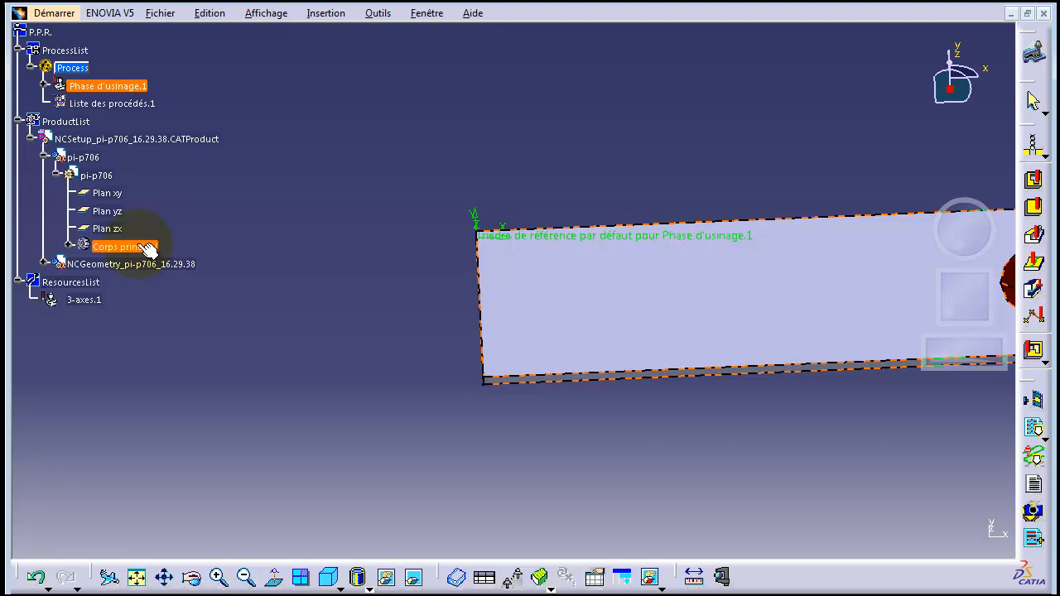
double_click(143, 245)
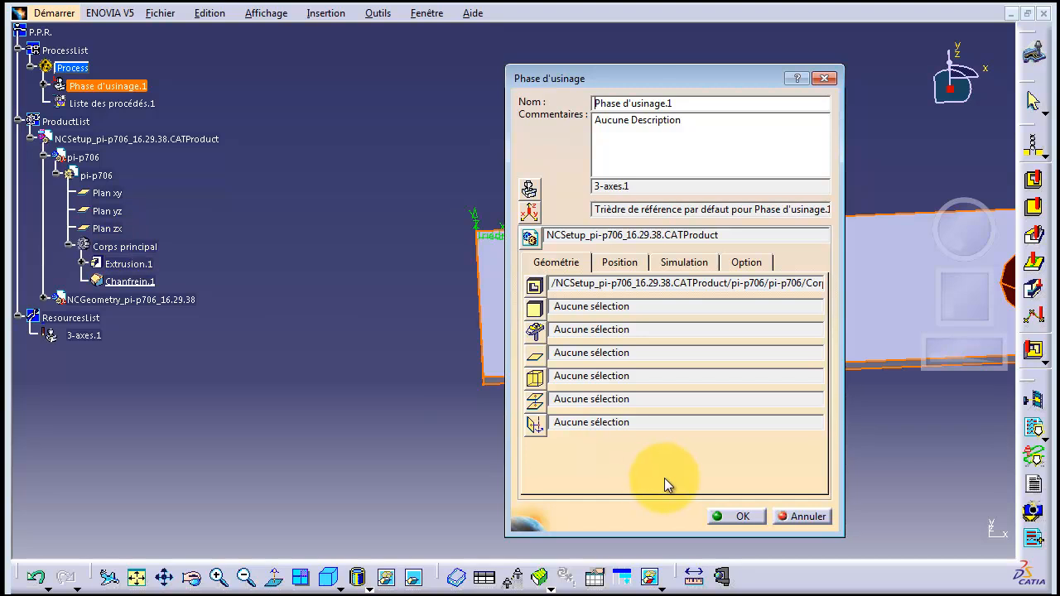
- Assign the Corps principal body of NCGeometry_pi-p706_16.29.38 as the machining phase's stock and accept the phase definition
left_click(43, 300)
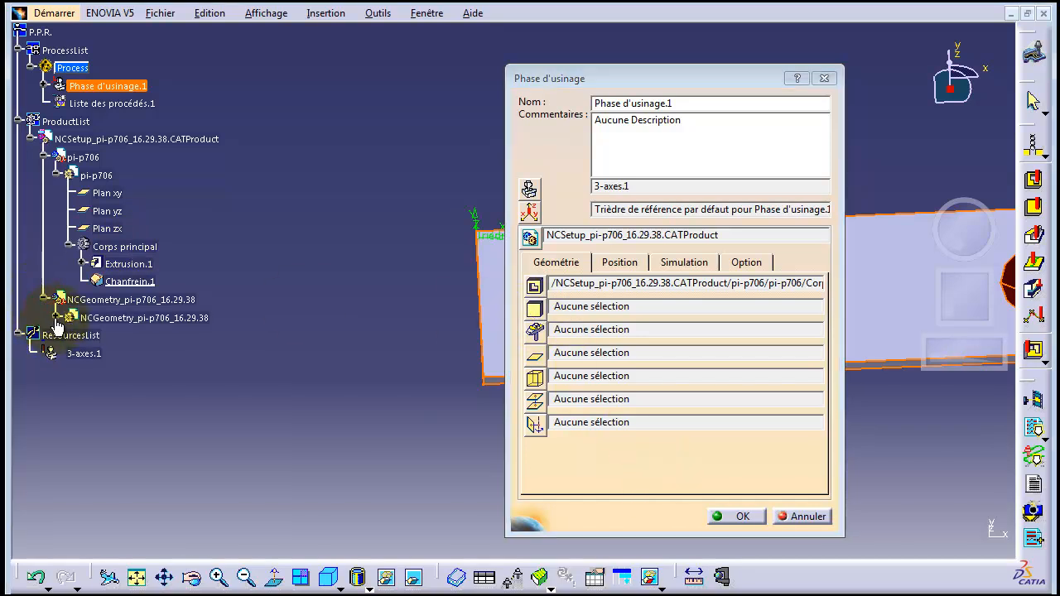
left_click(54, 318)
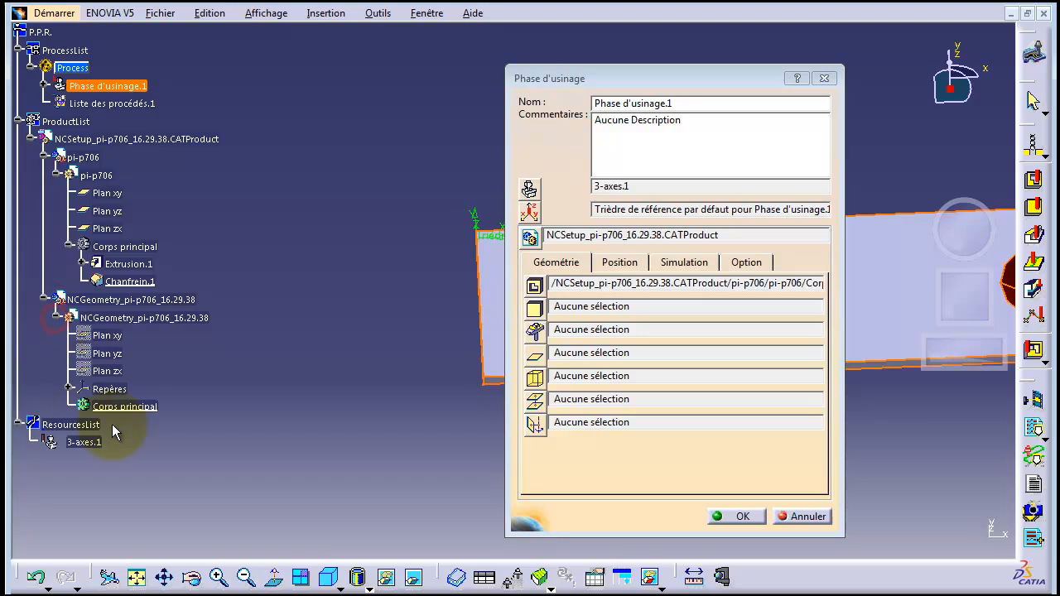
left_click(534, 319)
left_click(154, 411)
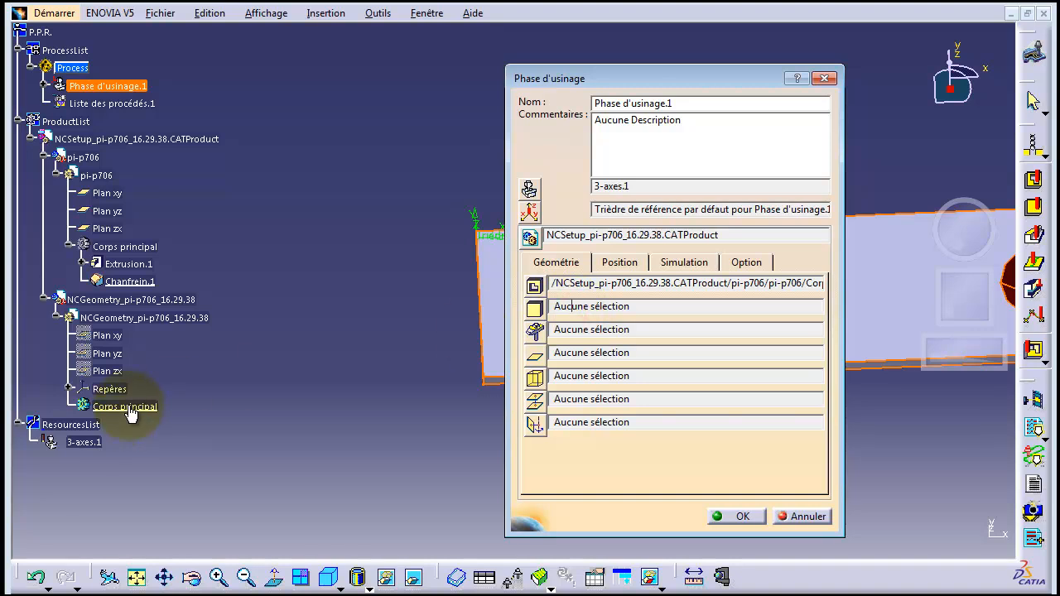
left_click(534, 308)
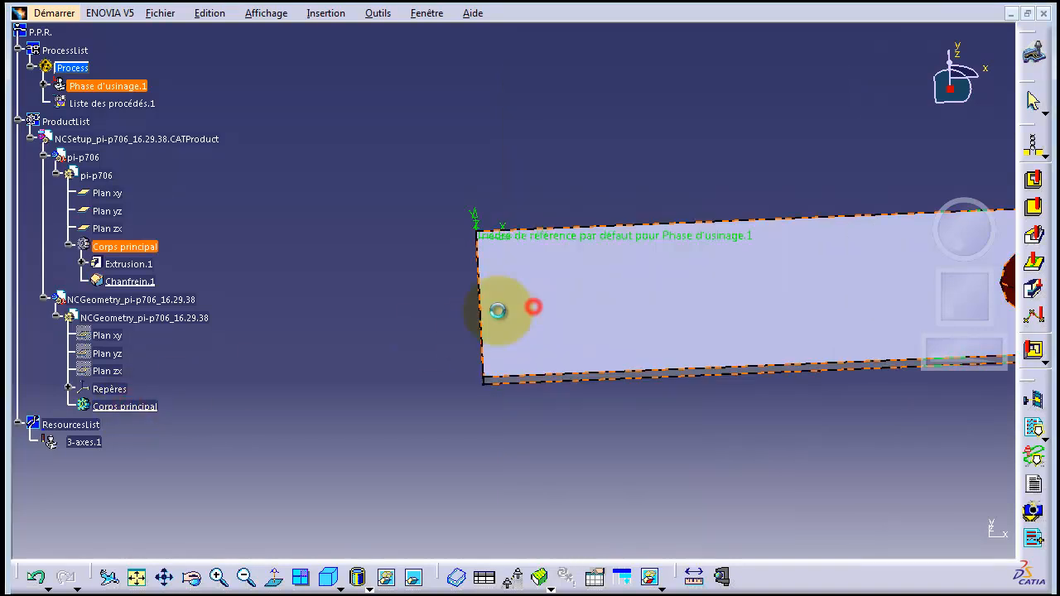
left_click(126, 406)
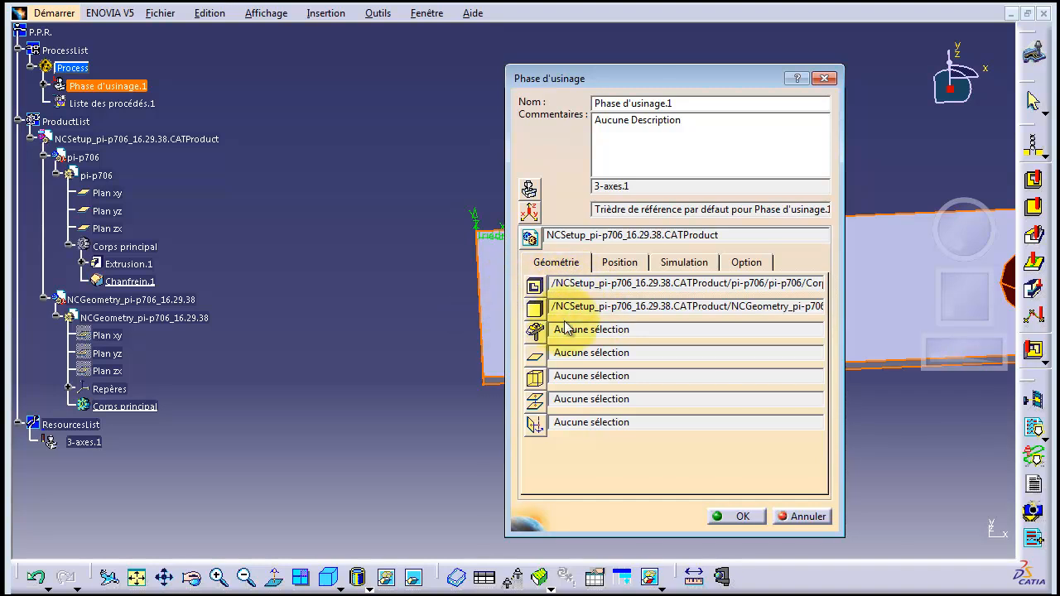
left_click(741, 516)
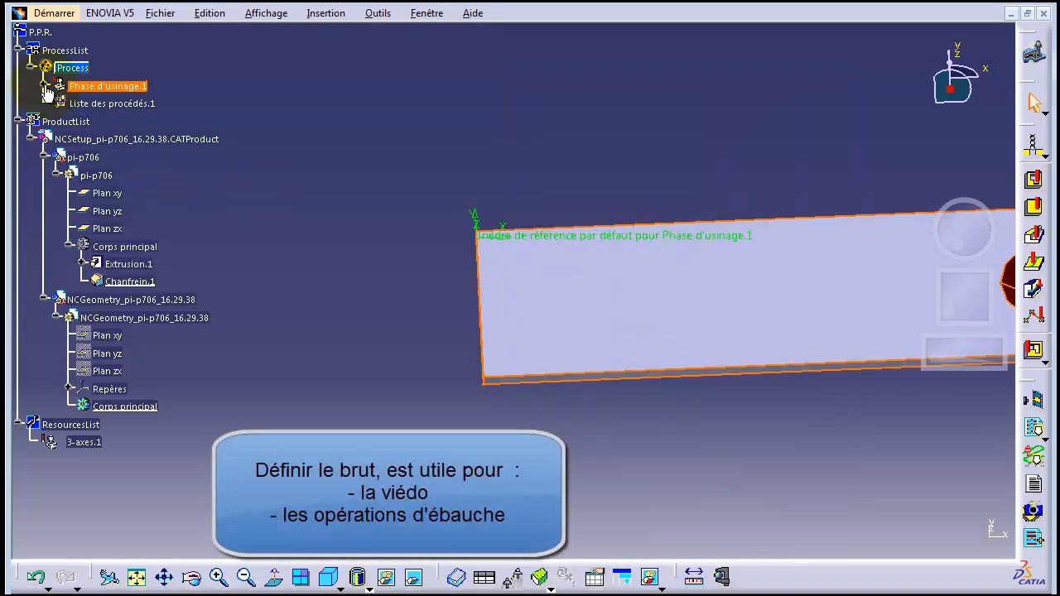
- Activate the NCGeometry part's Corps principal for part design and rename the body as Brut
left_click(45, 86)
left_click(131, 423)
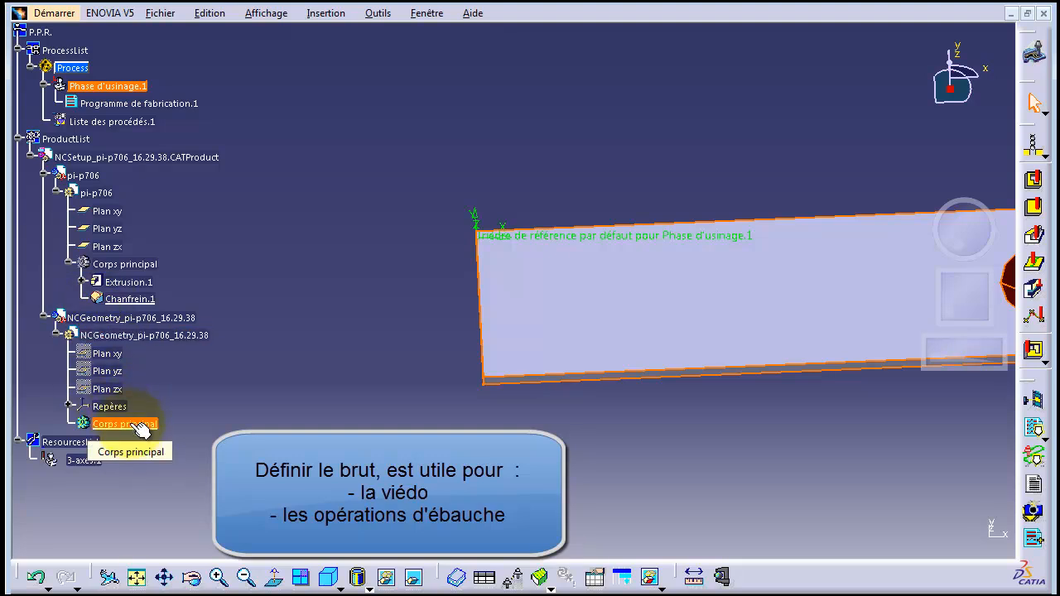
left_click(130, 423)
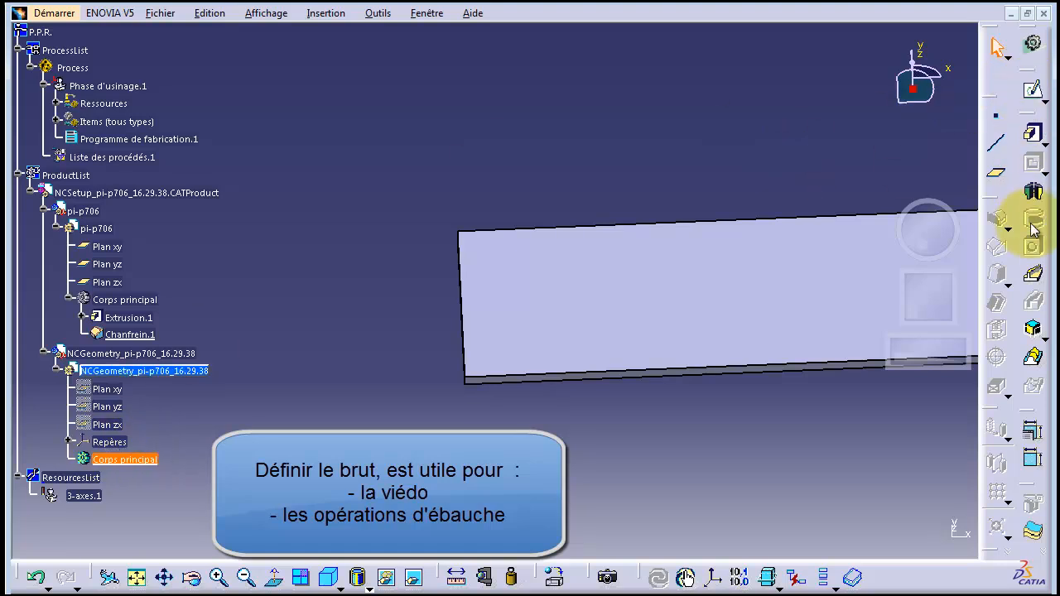
right_click(138, 466)
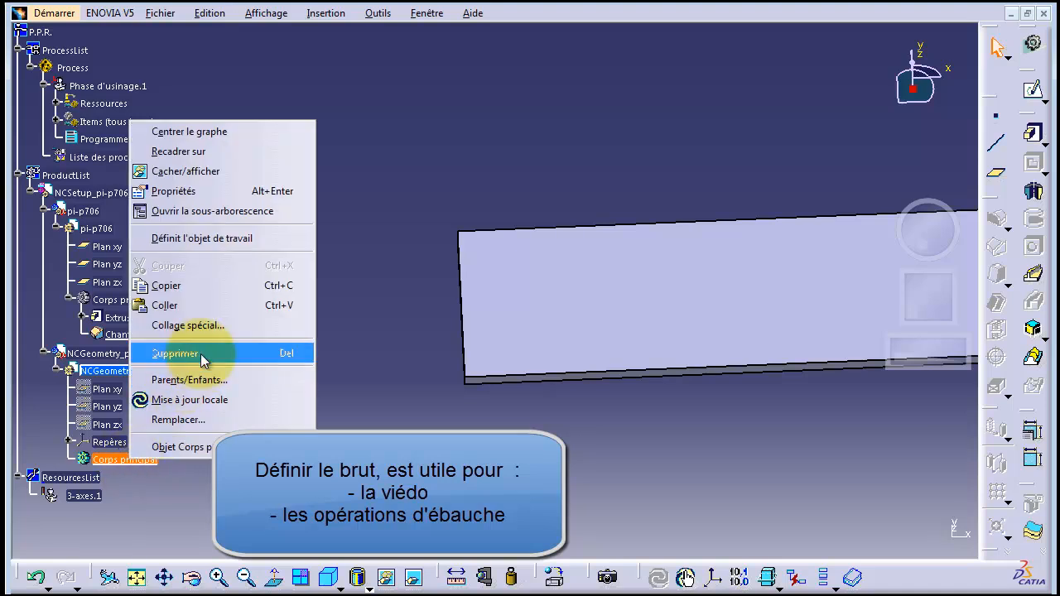
left_click(216, 193)
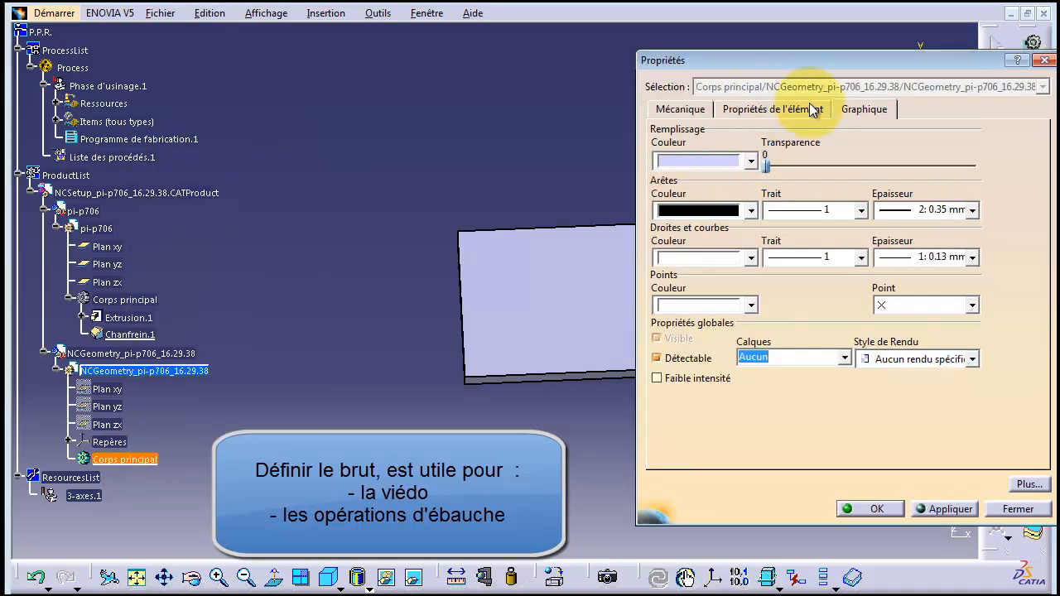
left_click(812, 110)
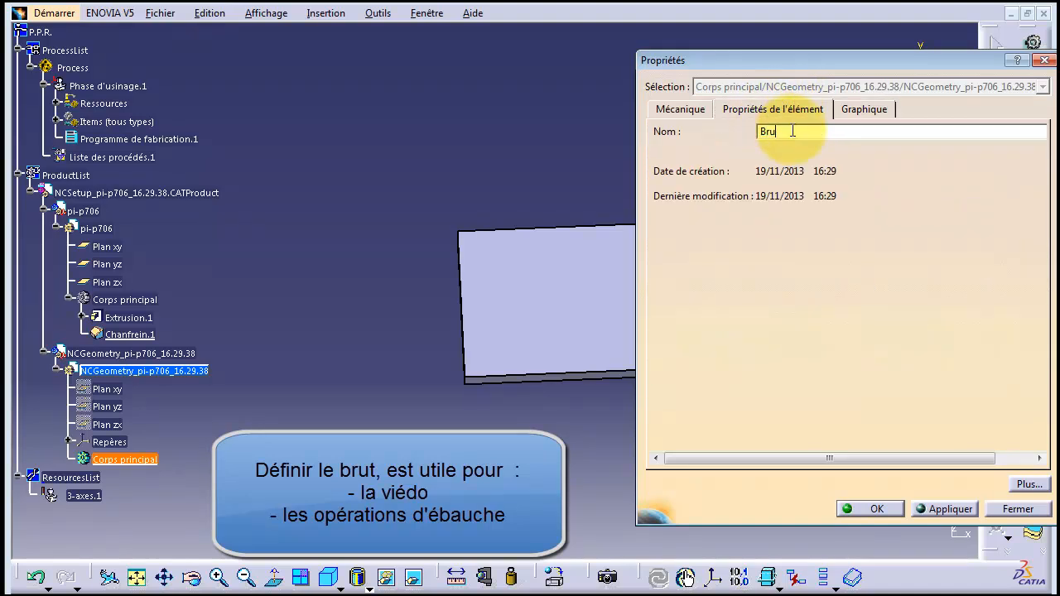
- Give the stock body a blue fill with transparency 255 and accept its properties
left_click(862, 109)
left_click(751, 161)
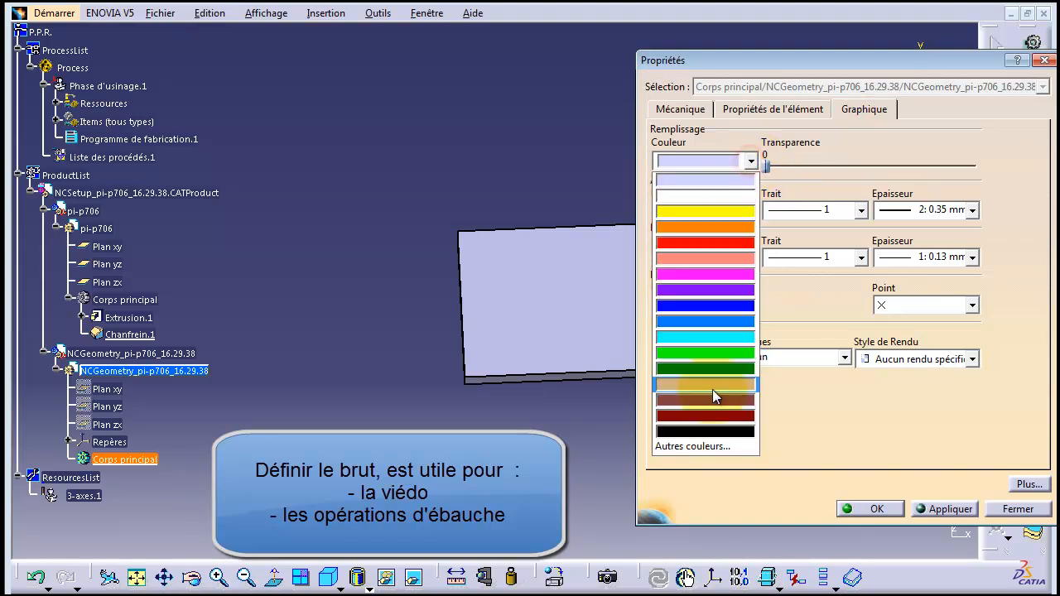
left_click(707, 323)
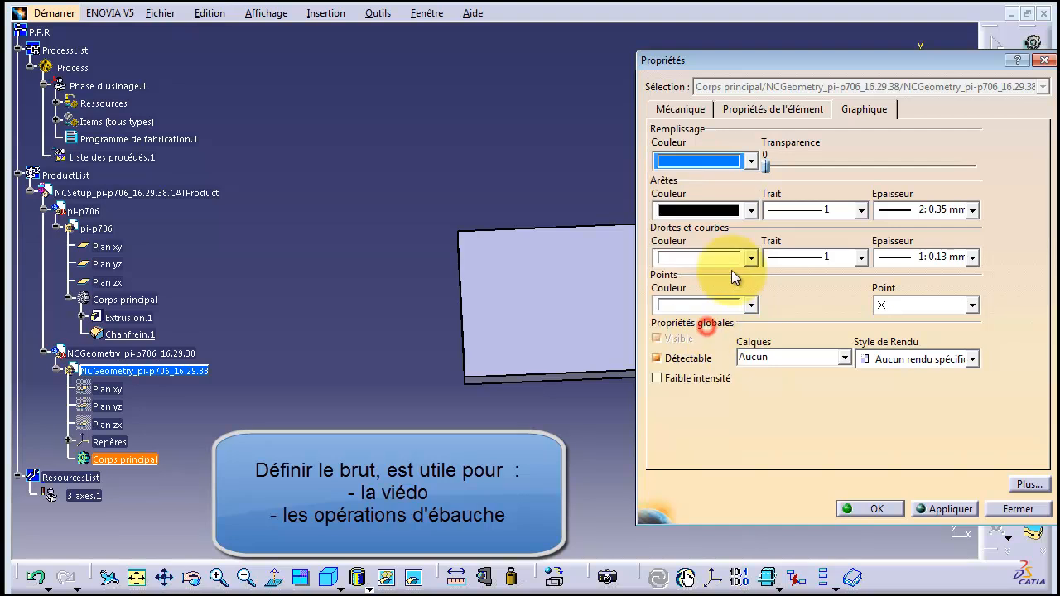
left_click_drag(769, 166, 992, 165)
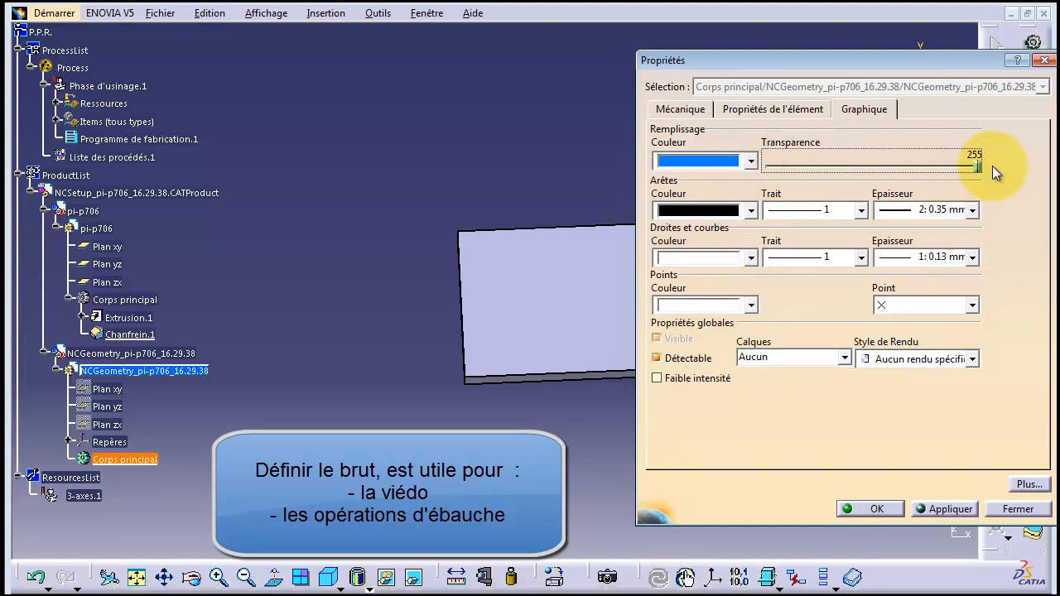
left_click(869, 508)
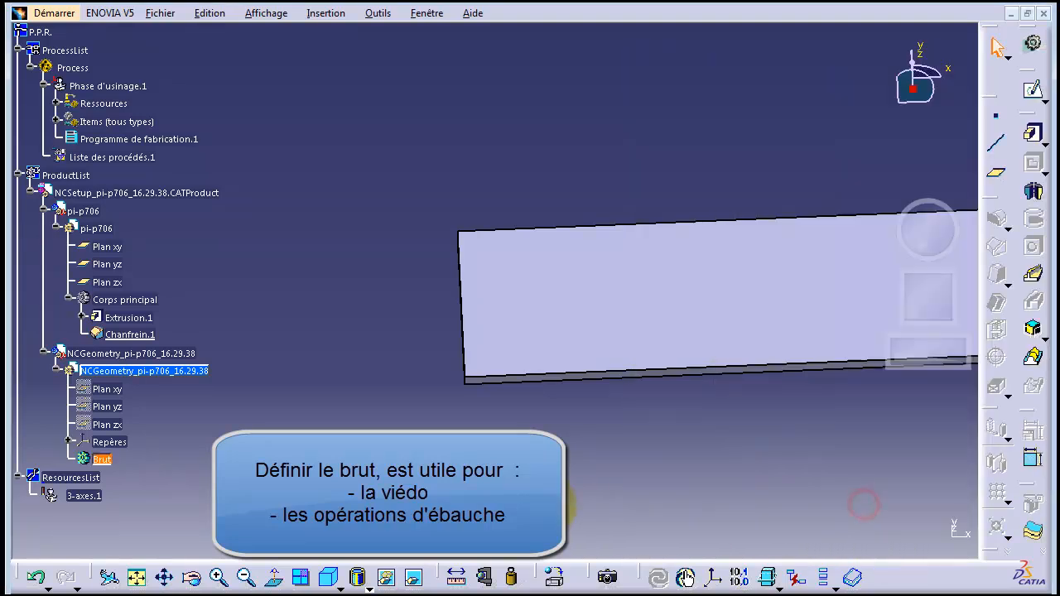
left_click(103, 459)
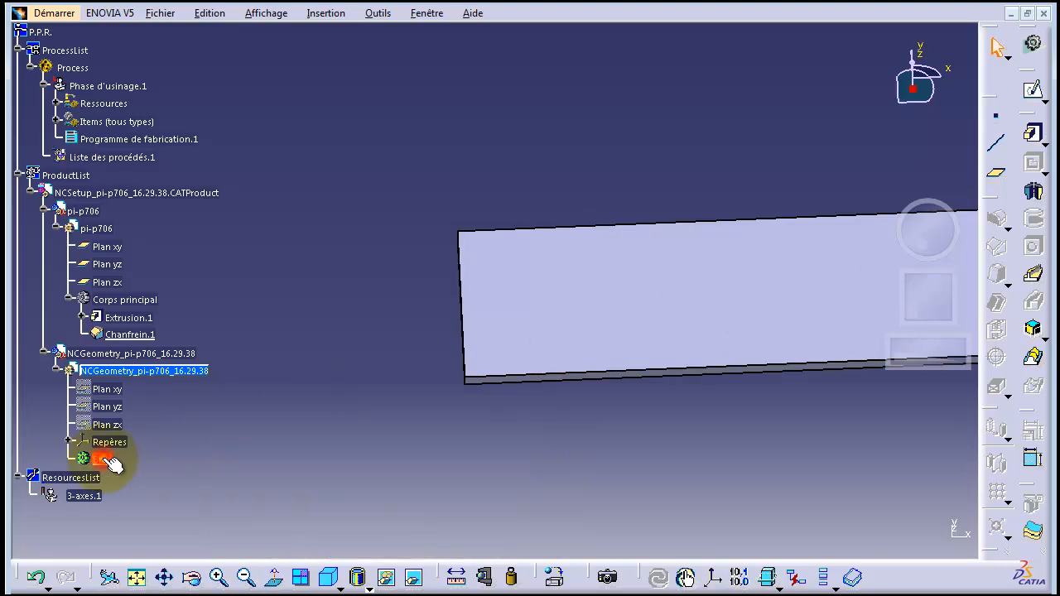
left_click(1035, 94)
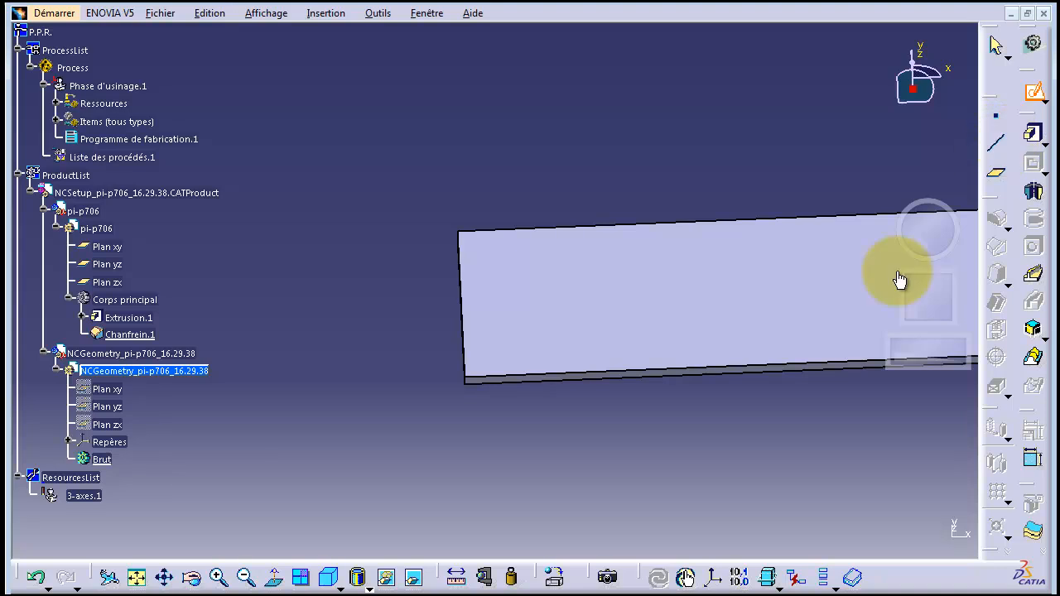
left_click(137, 578)
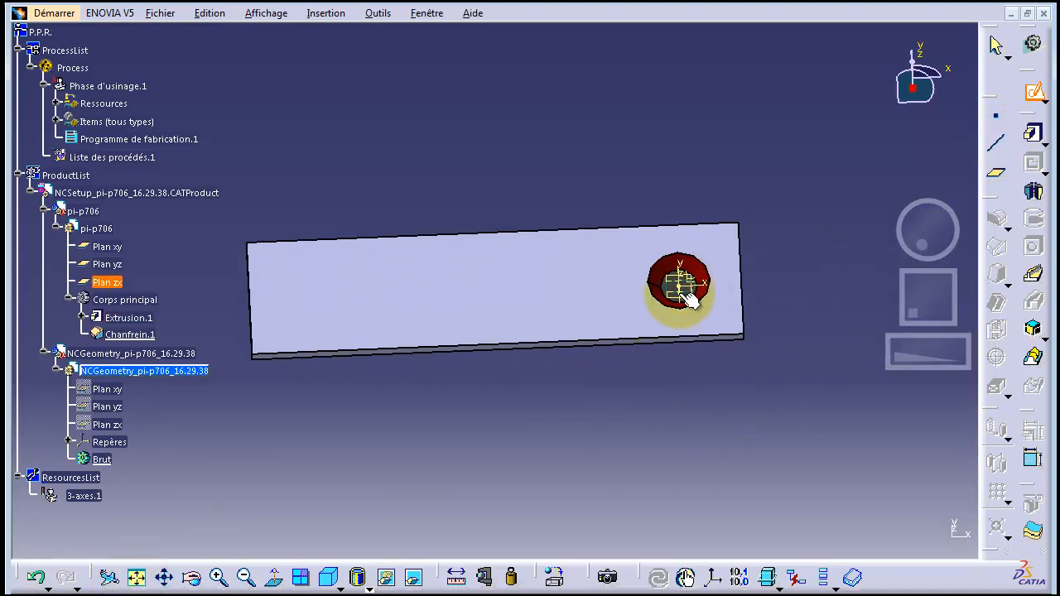
left_click_drag(920, 243, 919, 277)
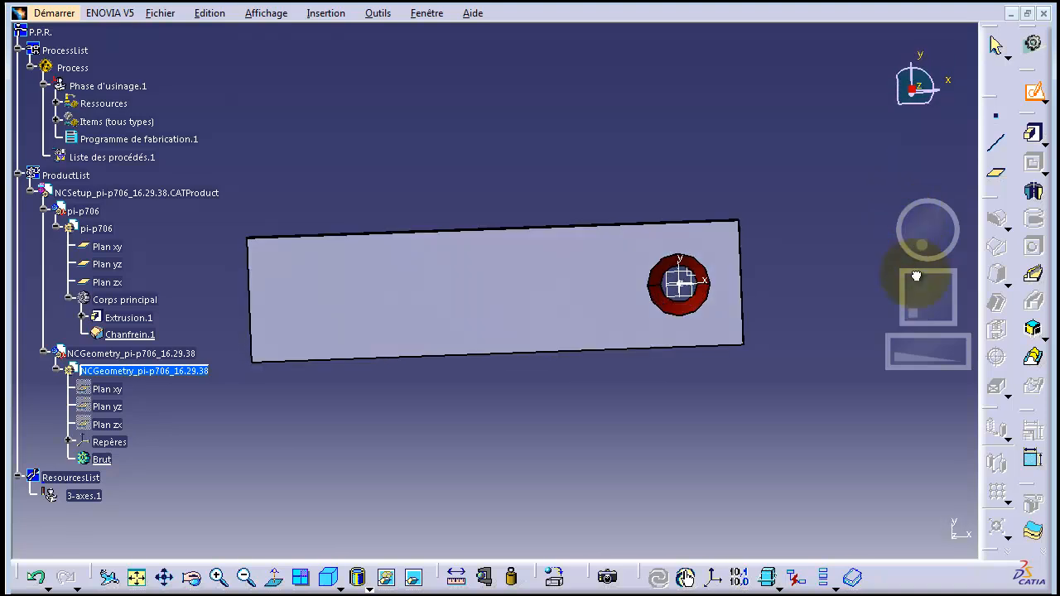
left_click(679, 278)
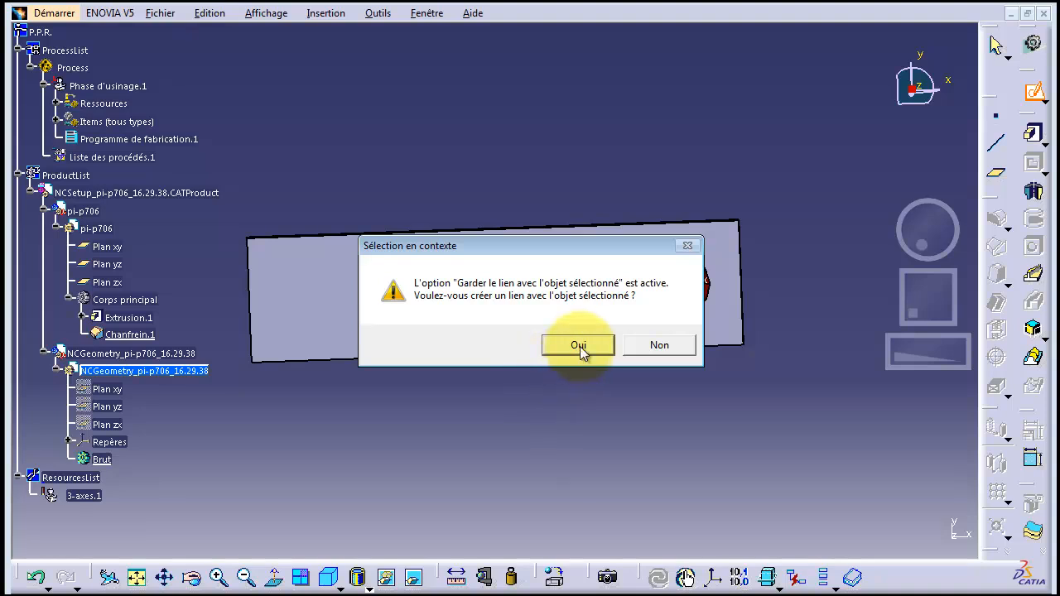
left_click(658, 344)
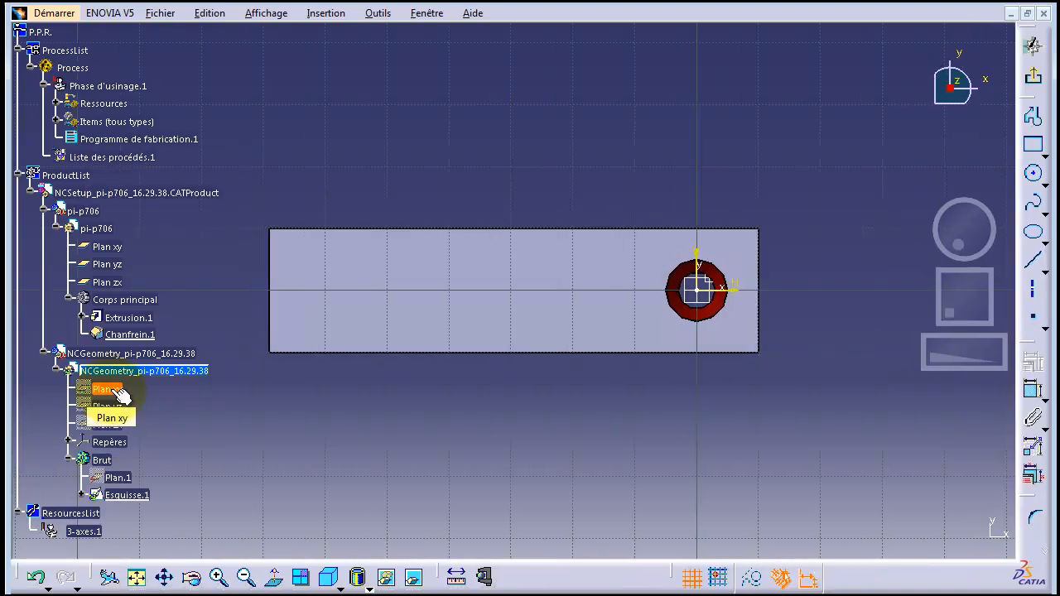
left_click(1031, 75)
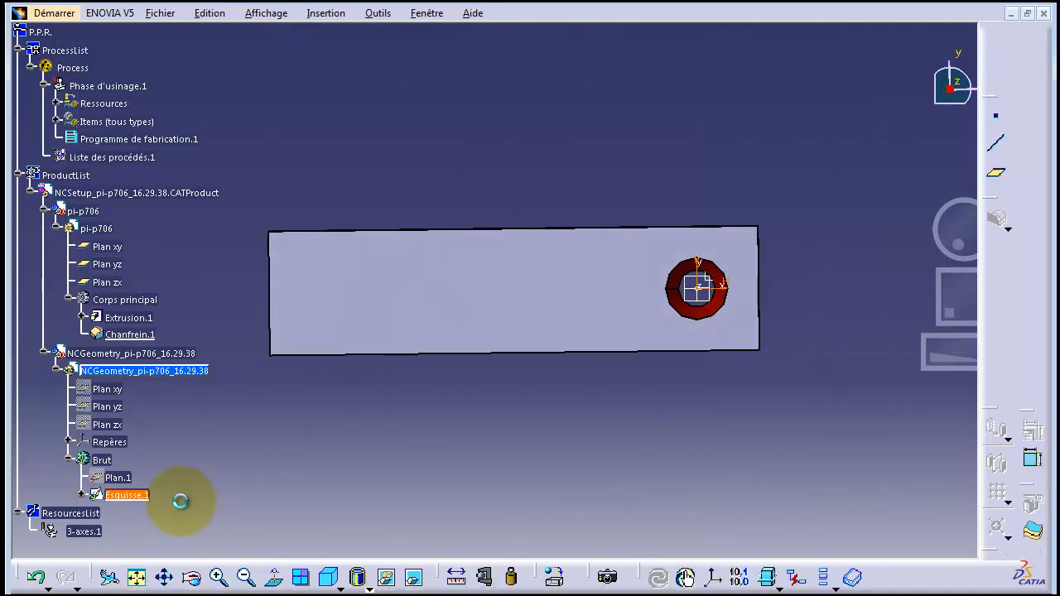
right_click(119, 478)
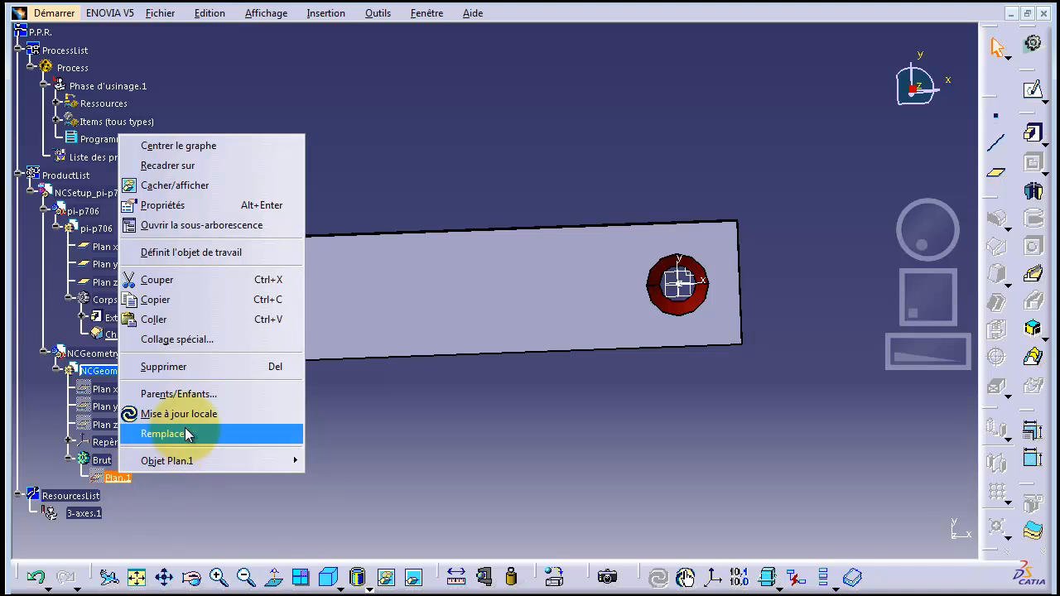
left_click(201, 366)
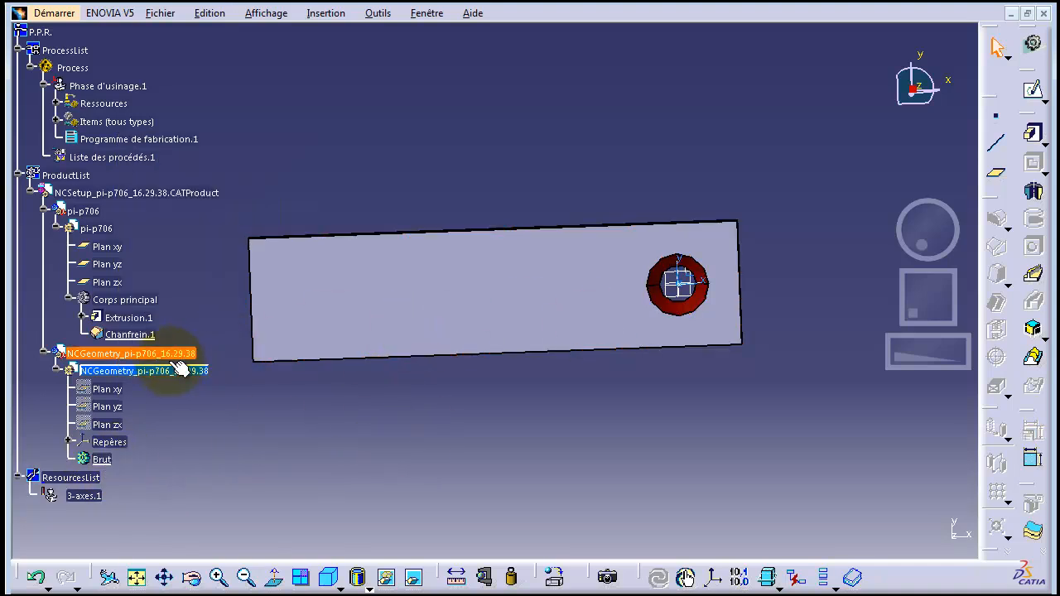
- Sketch a rectangle enclosing the whole part outline on the NCGeometry part's own xy plane
left_click(116, 389)
left_click(1033, 89)
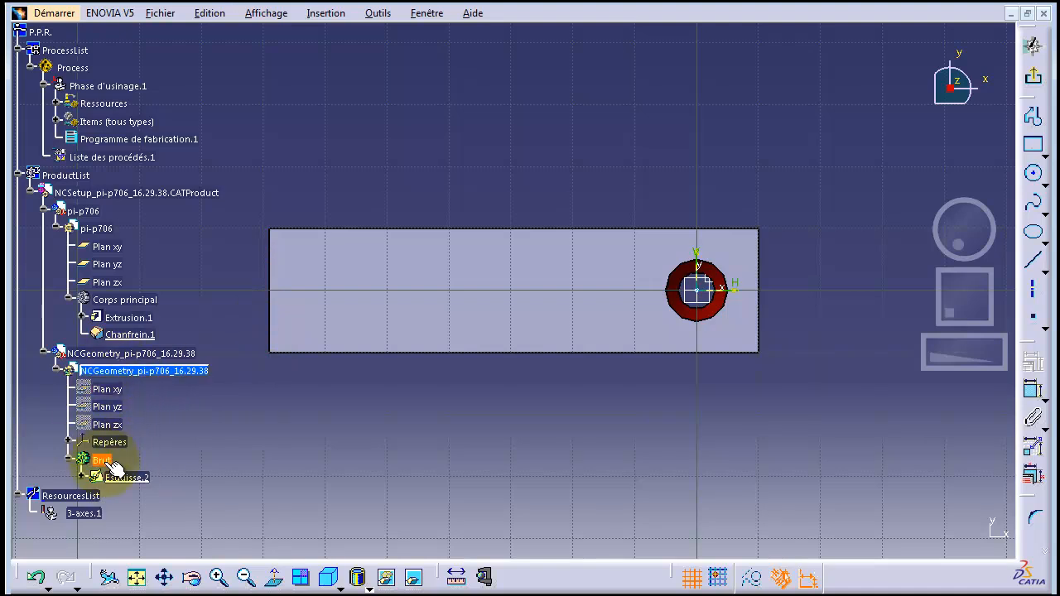
left_click(1033, 149)
left_click(249, 362)
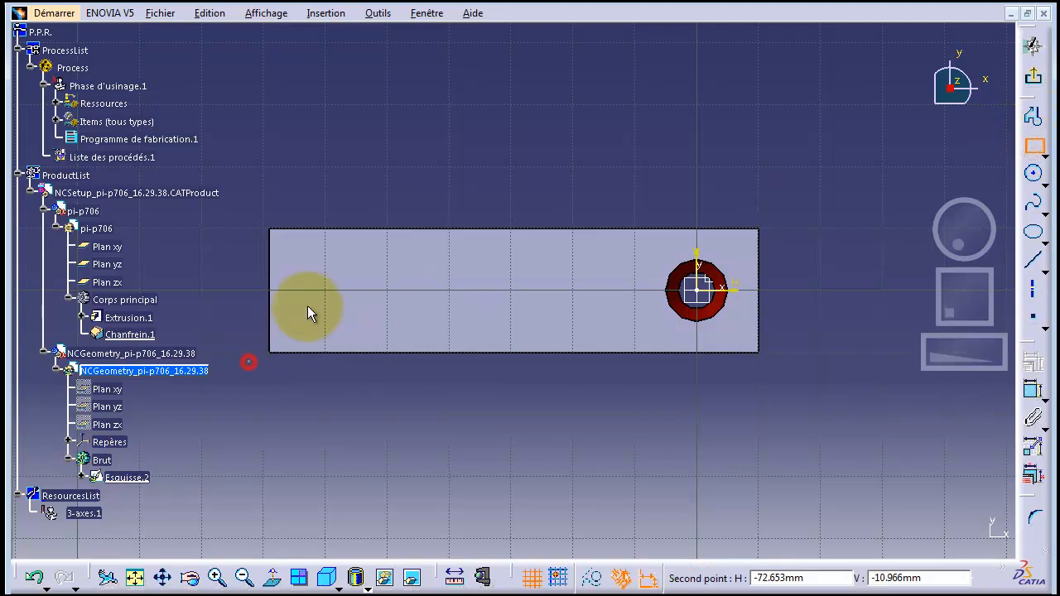
left_click(789, 218)
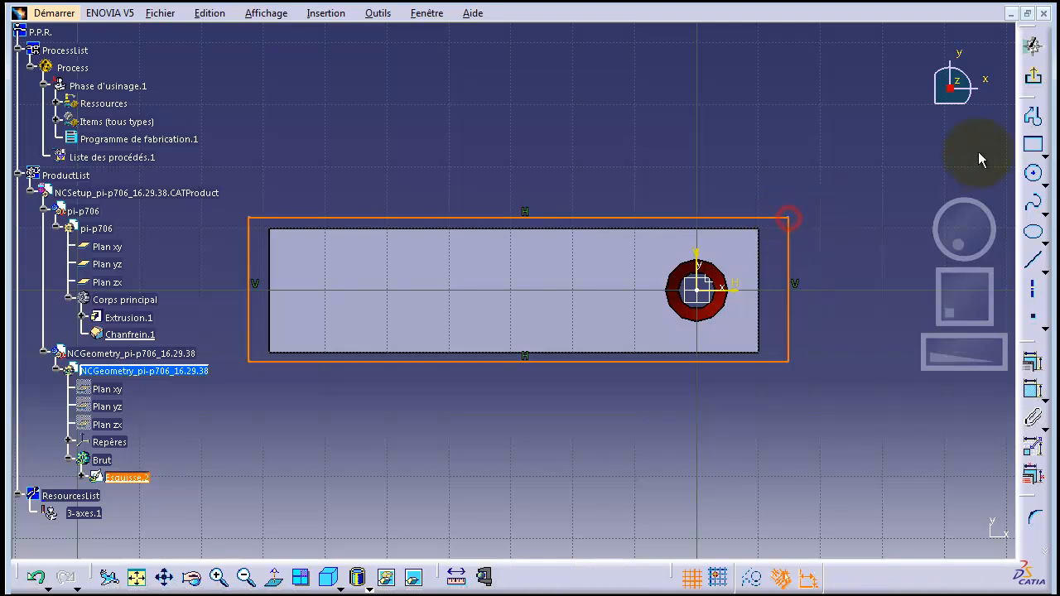
left_click(588, 229)
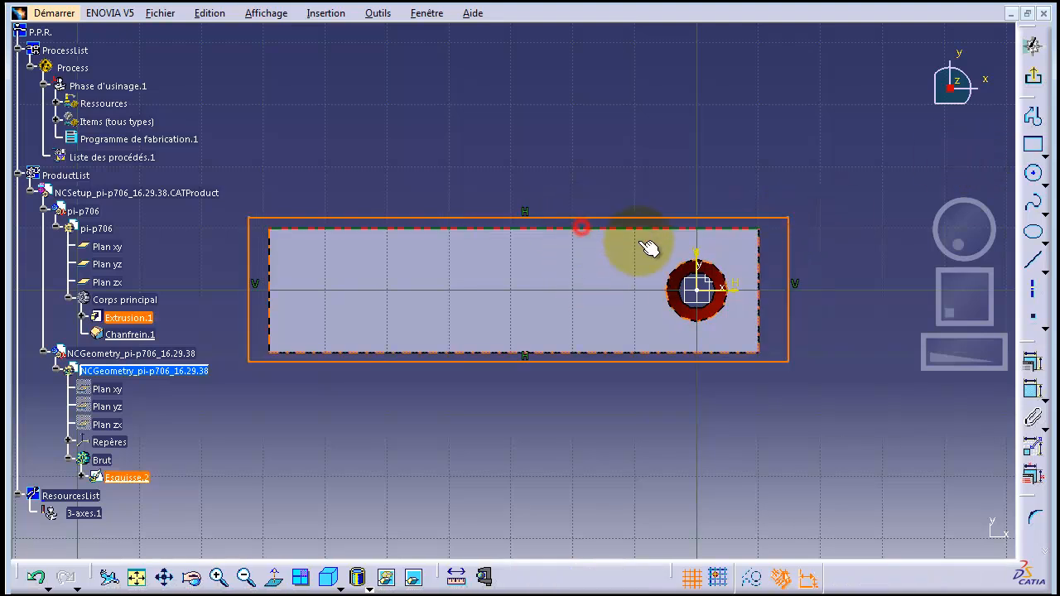
left_click(1034, 364)
left_click(669, 232)
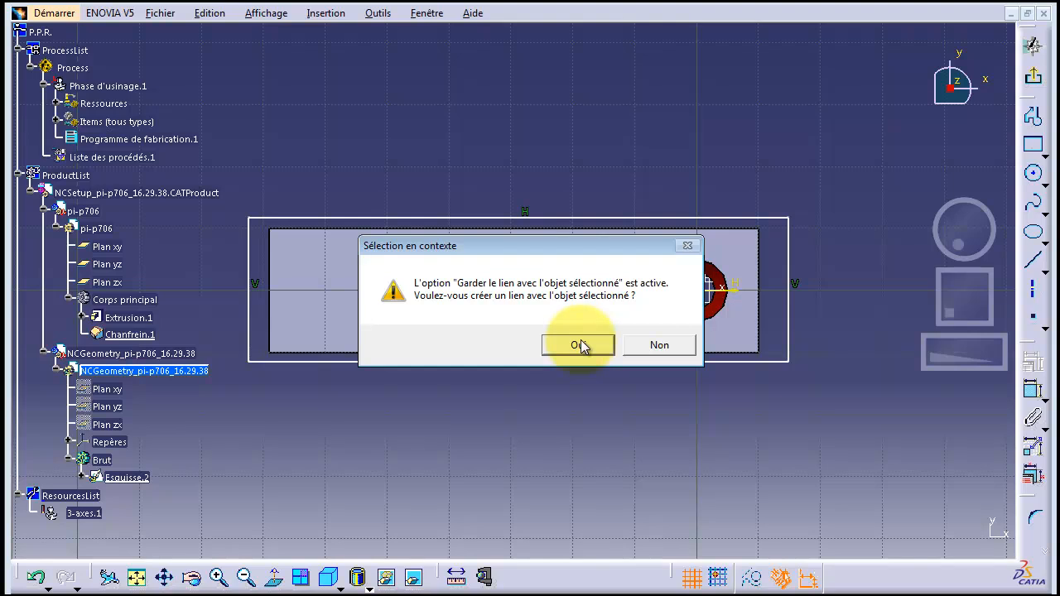
left_click(577, 345)
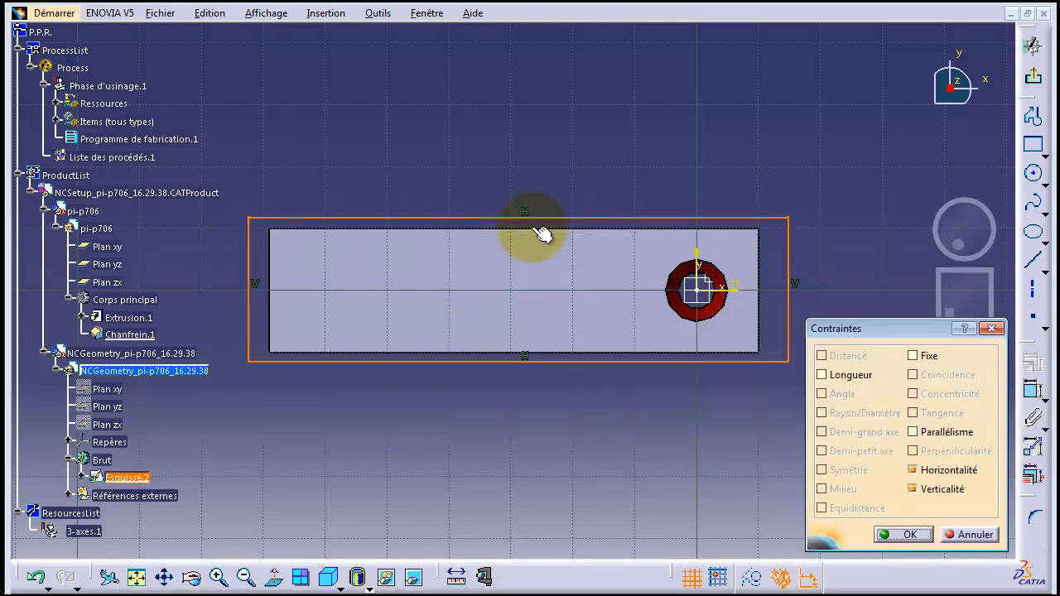
left_click(968, 534)
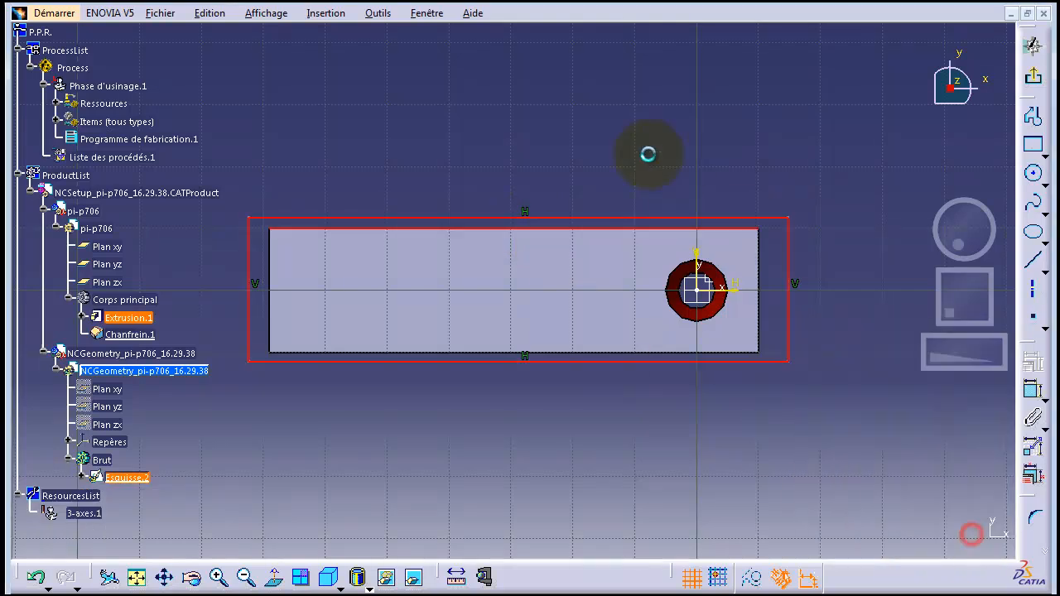
- Constrain the stock rectangle's upper edge to coincide with the part's upper edge, creating a link to the selected part geometry
left_click(610, 219)
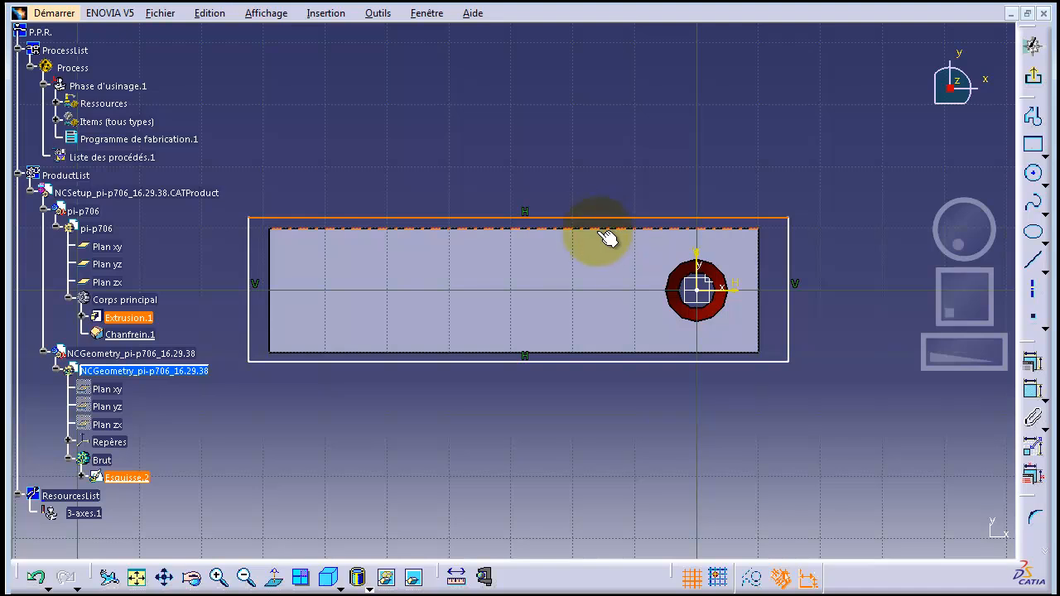
left_click(599, 228, "ctrl")
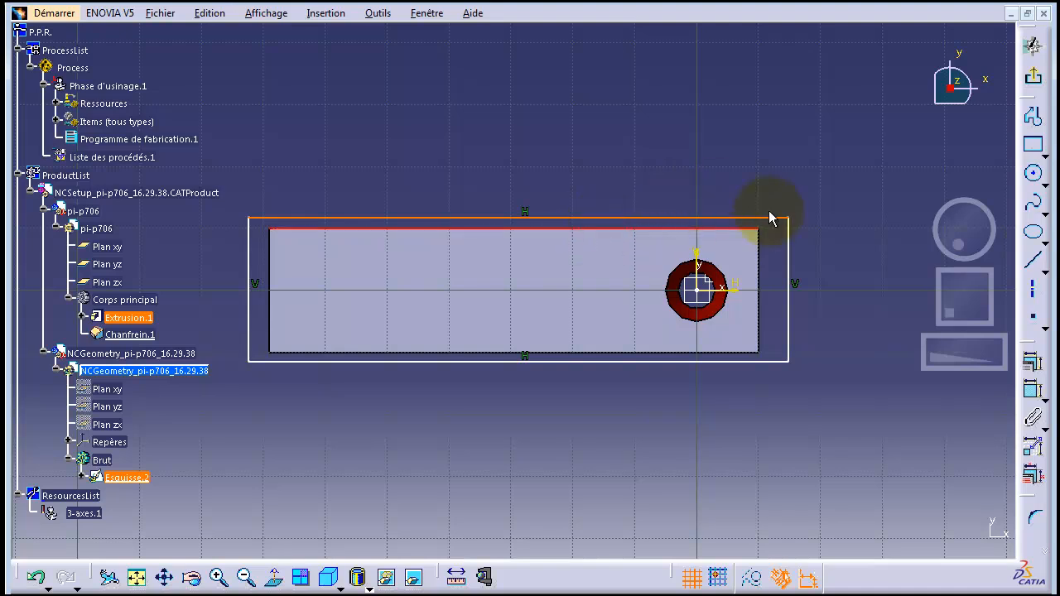
left_click(1033, 361)
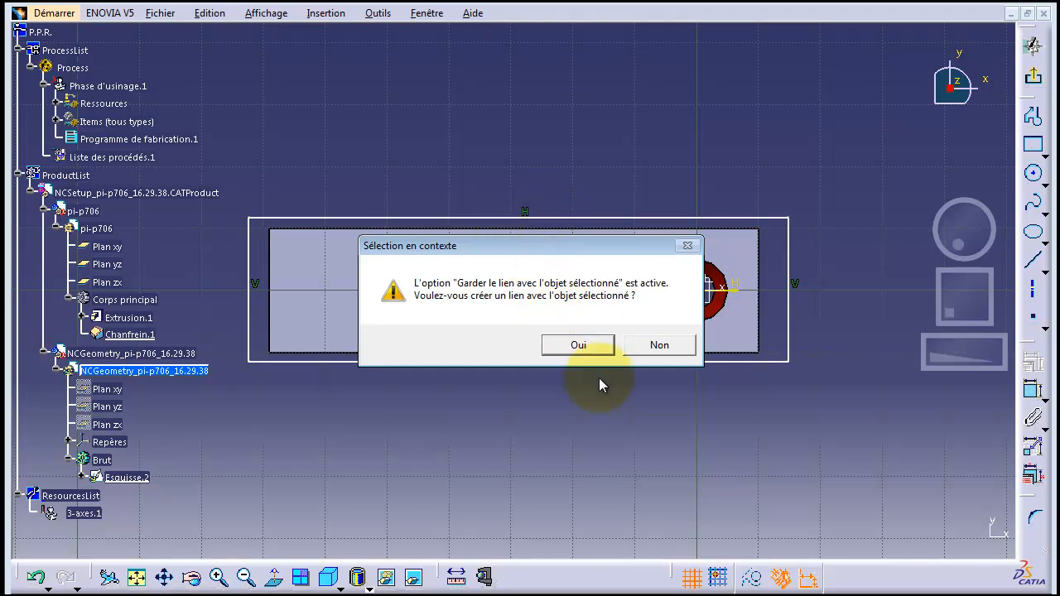
left_click(580, 344)
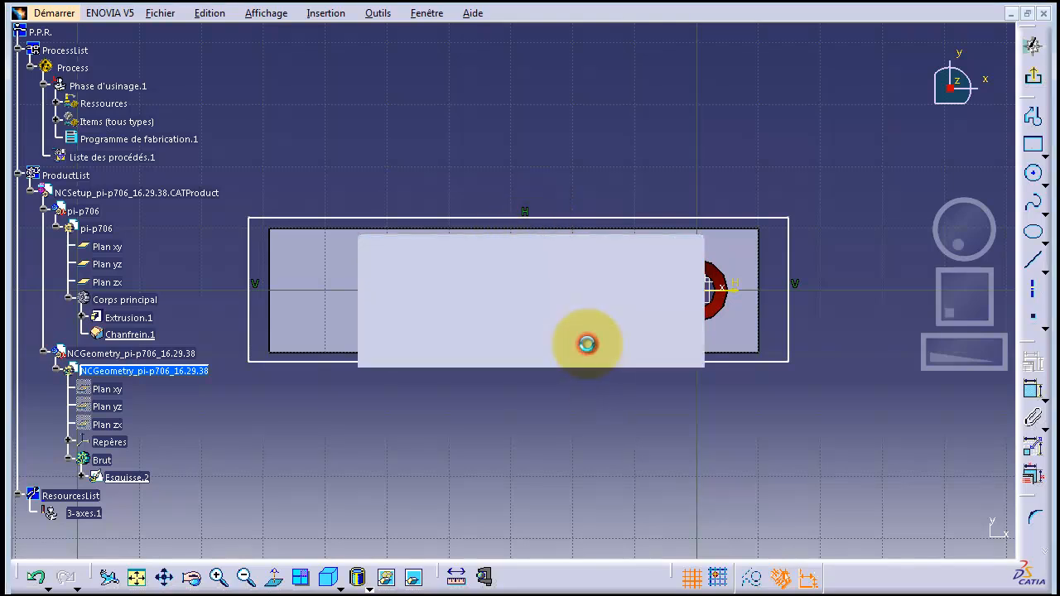
left_click(913, 374)
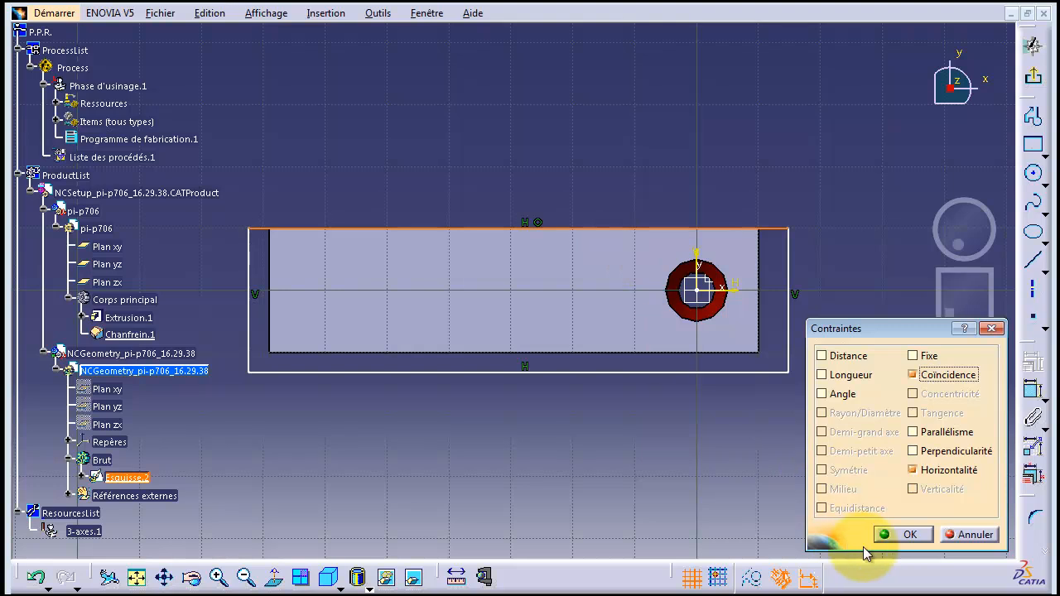
left_click(908, 536)
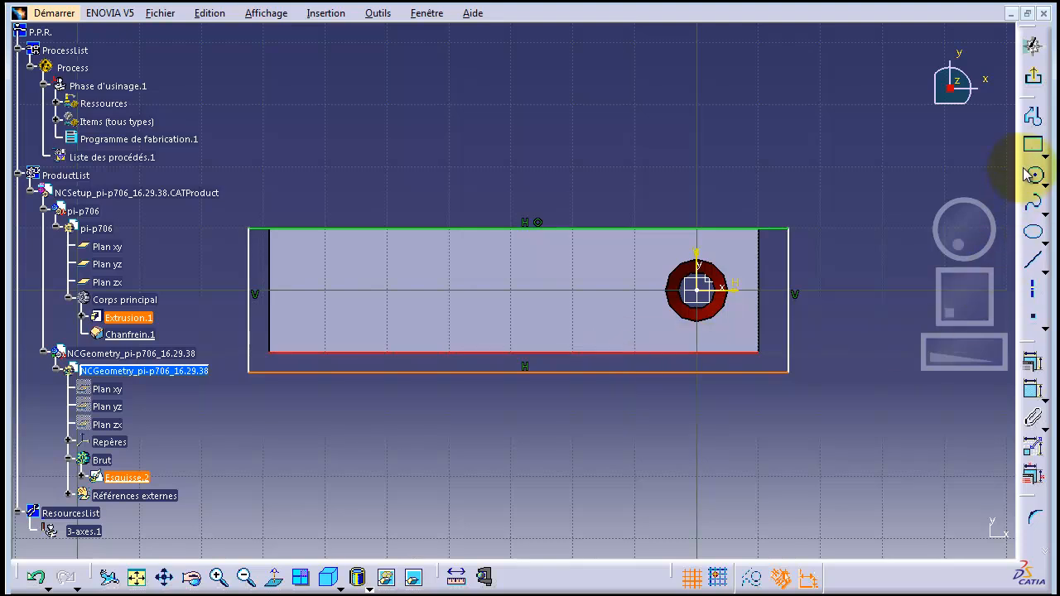
- Constrain the stock rectangle's lower edge to coincide with the part's lower edge, creating a link to the part
left_click(1029, 371)
left_click(596, 348)
left_click(887, 534)
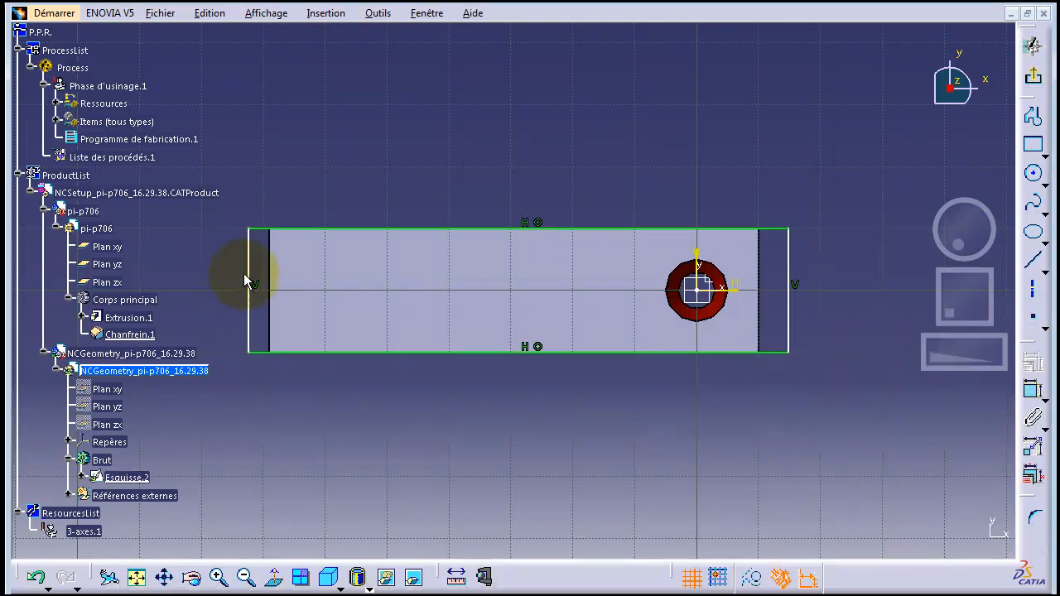
- Constrain the rectangle's short edge farthest from the hole to coincide with the part's end edge, keeping the link
left_click(270, 270)
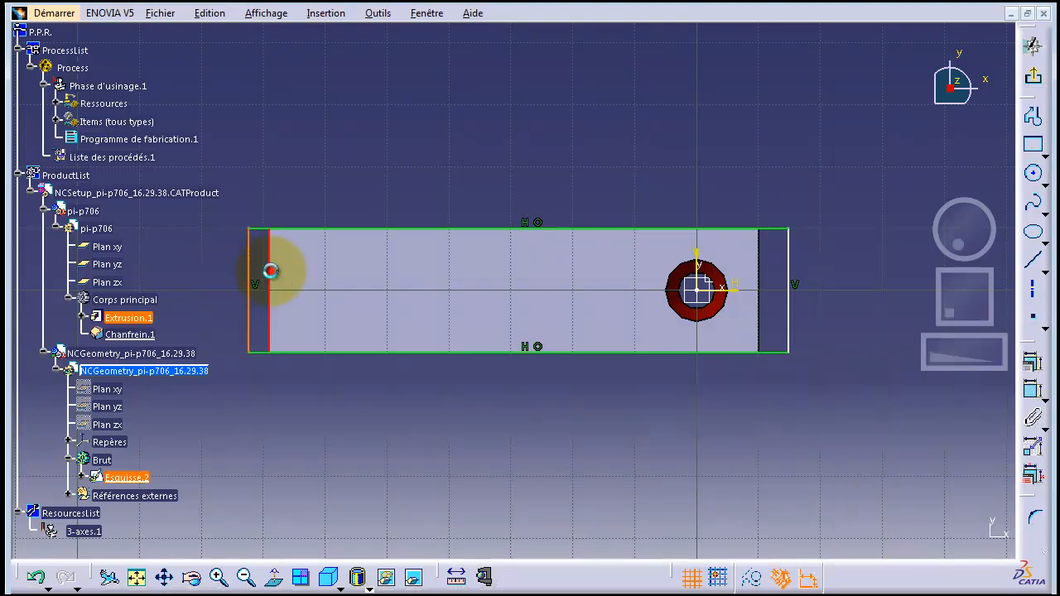
left_click(1035, 365)
left_click(577, 342)
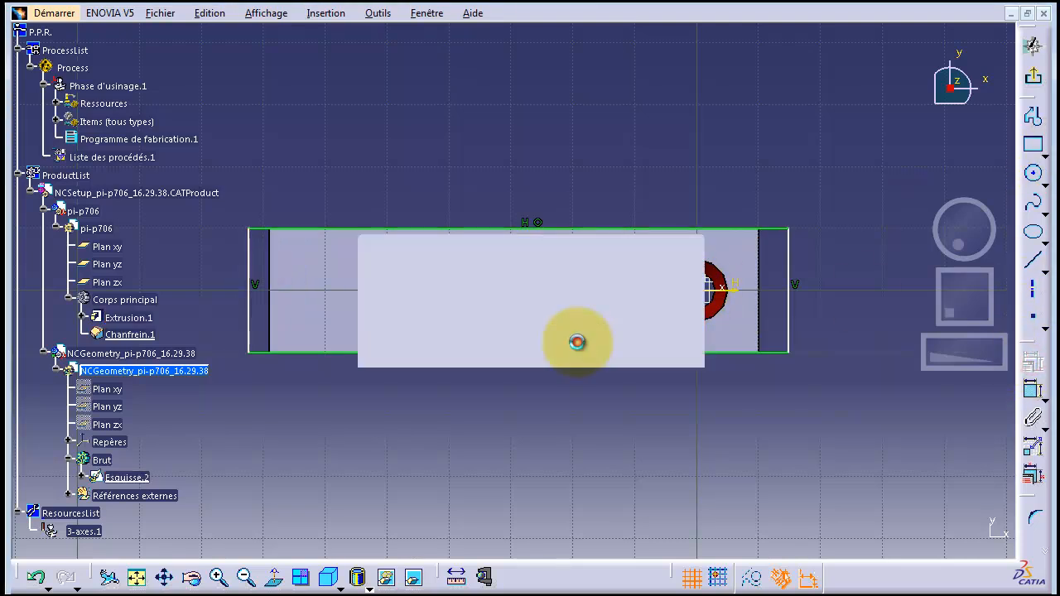
left_click(914, 376)
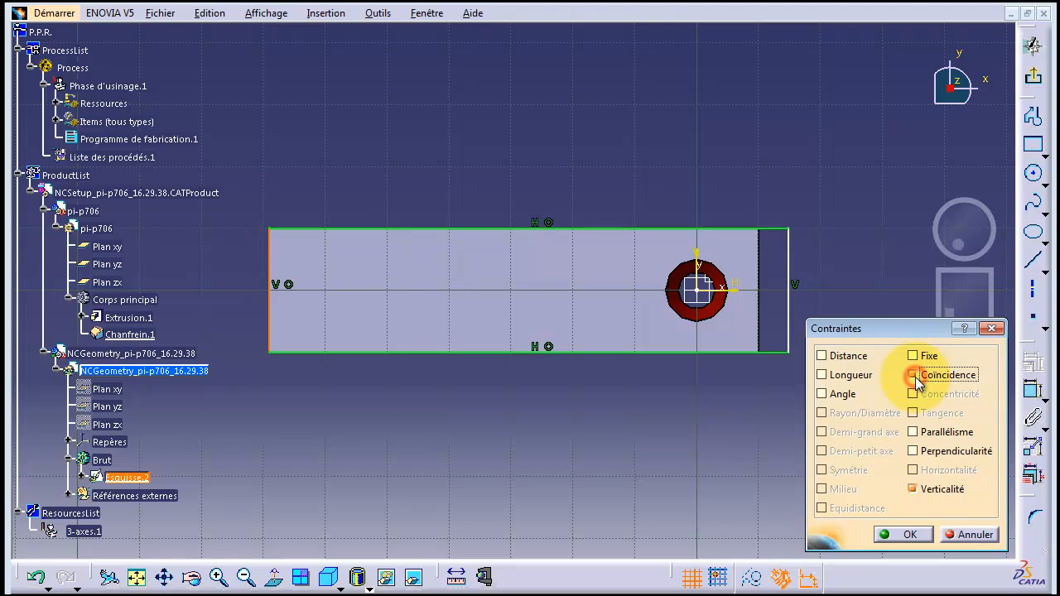
left_click(908, 535)
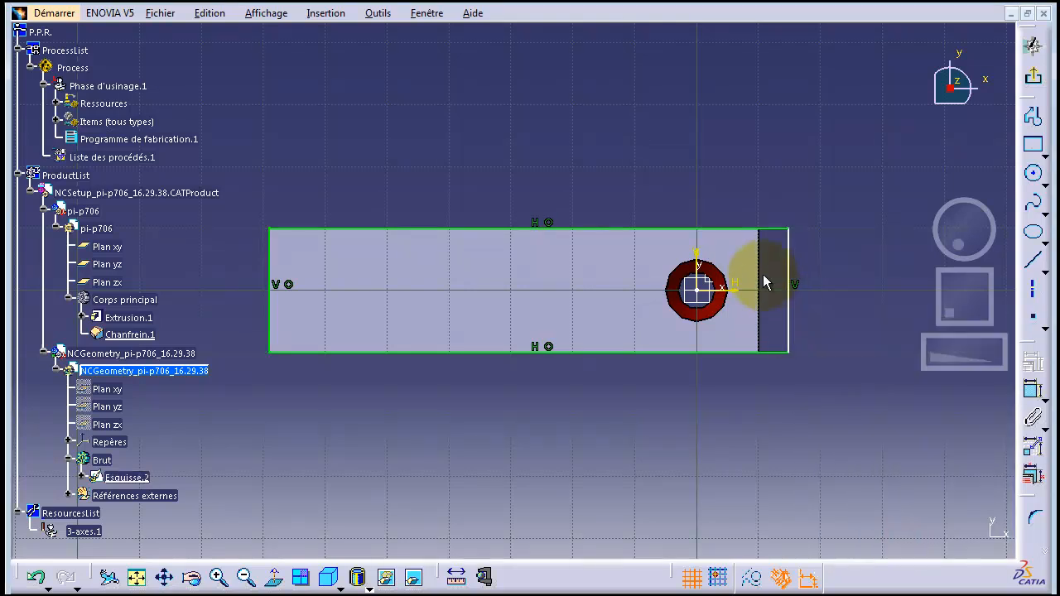
- Dimension the rectangle's hole-side short edge from the part's end edge with a linked distance of 2 mm
left_click(786, 282)
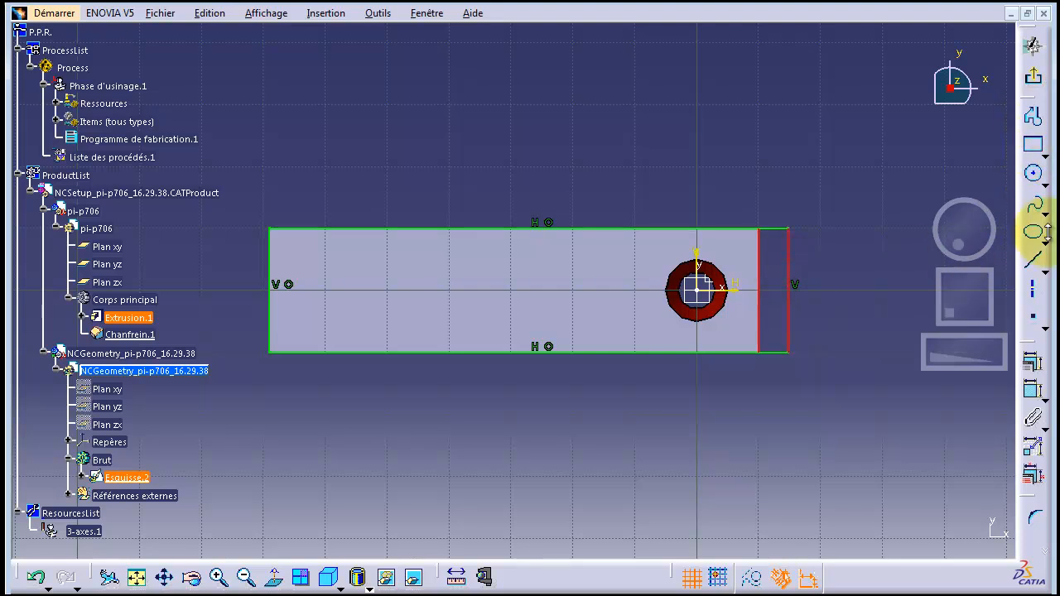
left_click(1032, 388)
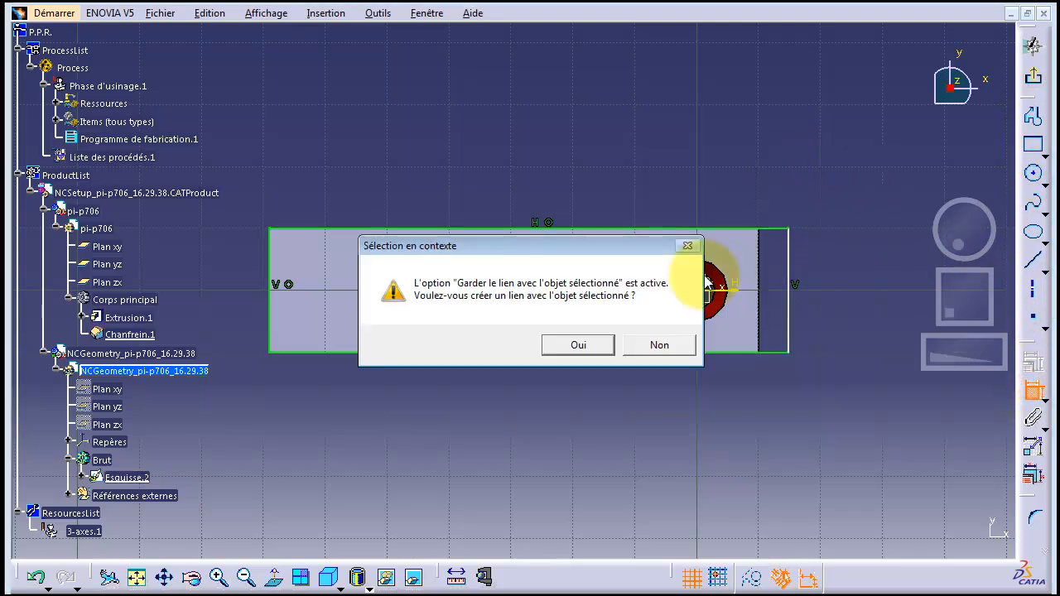
left_click(580, 343)
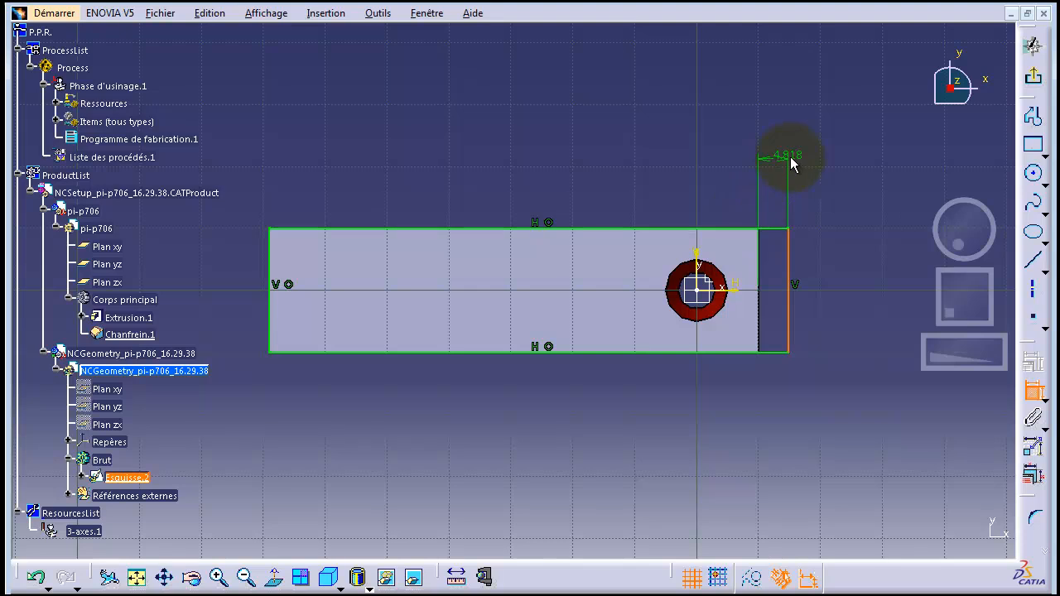
left_click(703, 178)
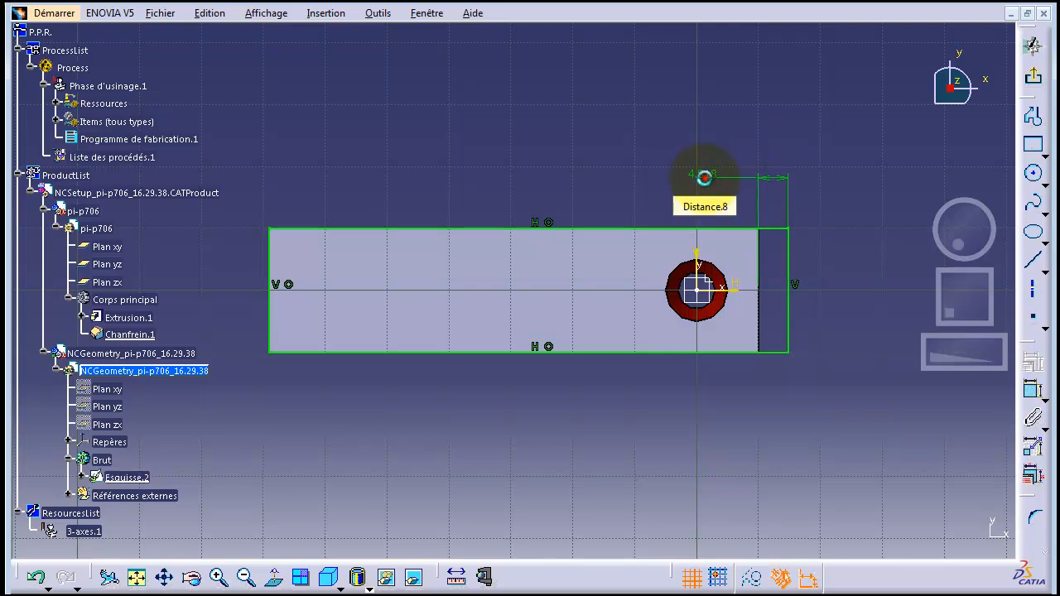
double_click(703, 178)
type("2mm")
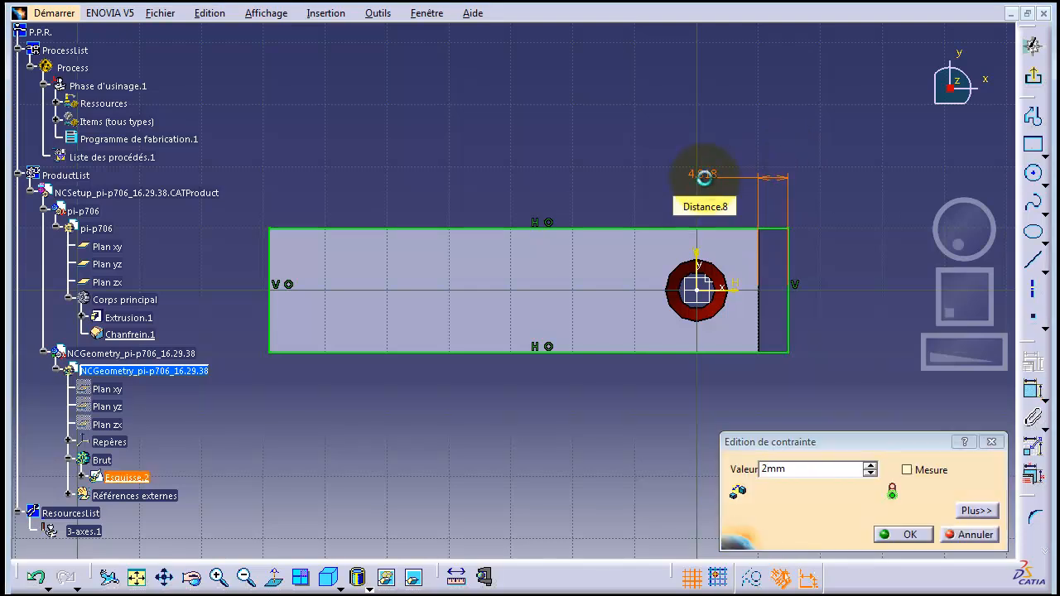
key("Return")
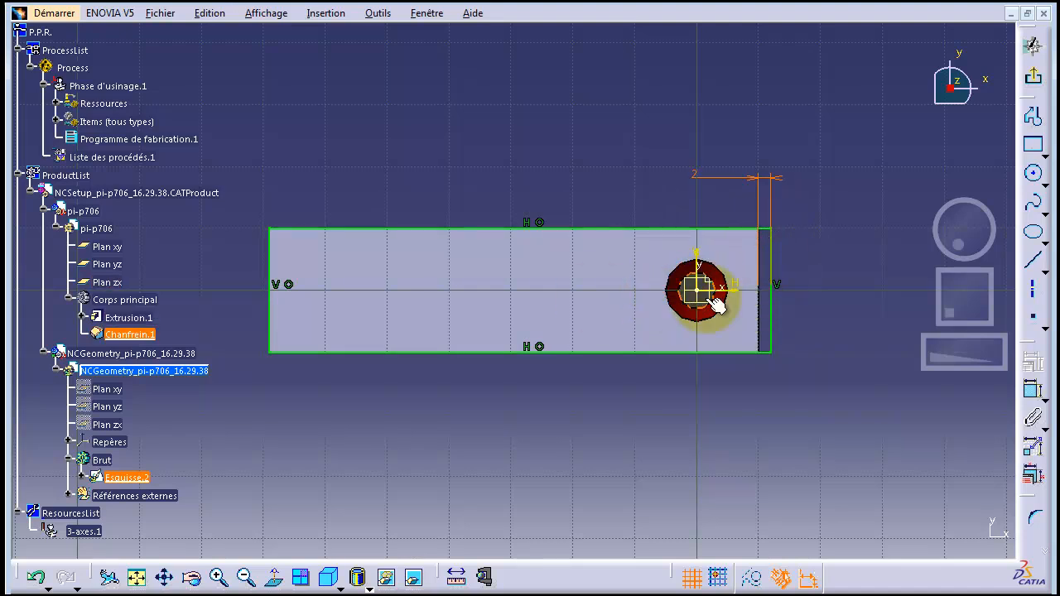
- Leave the sketch and extrude the stock profile Esquisse.2 by a length of 2 mm in the Brut body
left_click(1033, 80)
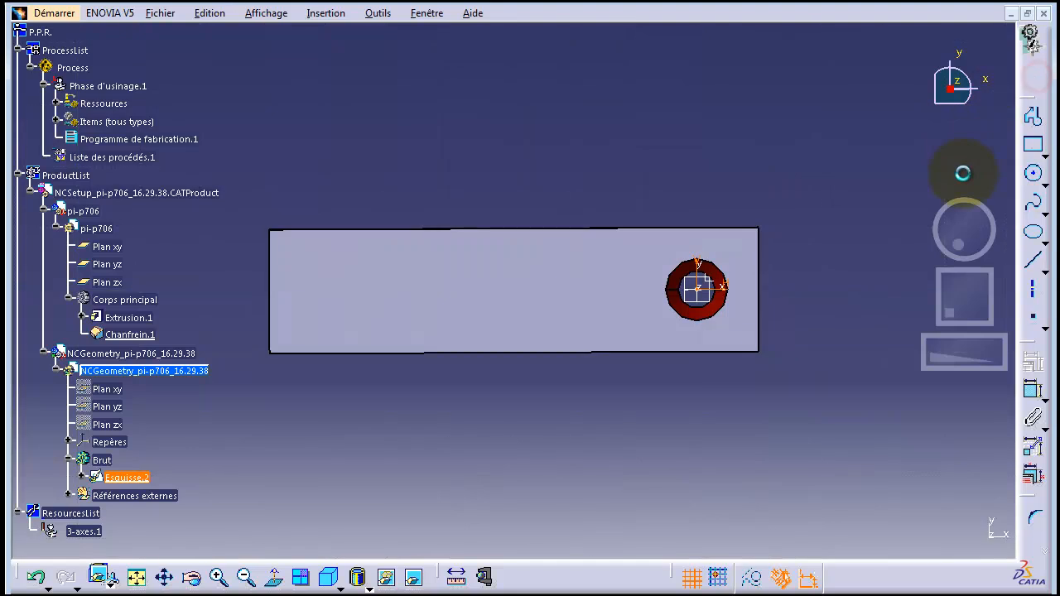
left_click_drag(921, 246, 921, 223)
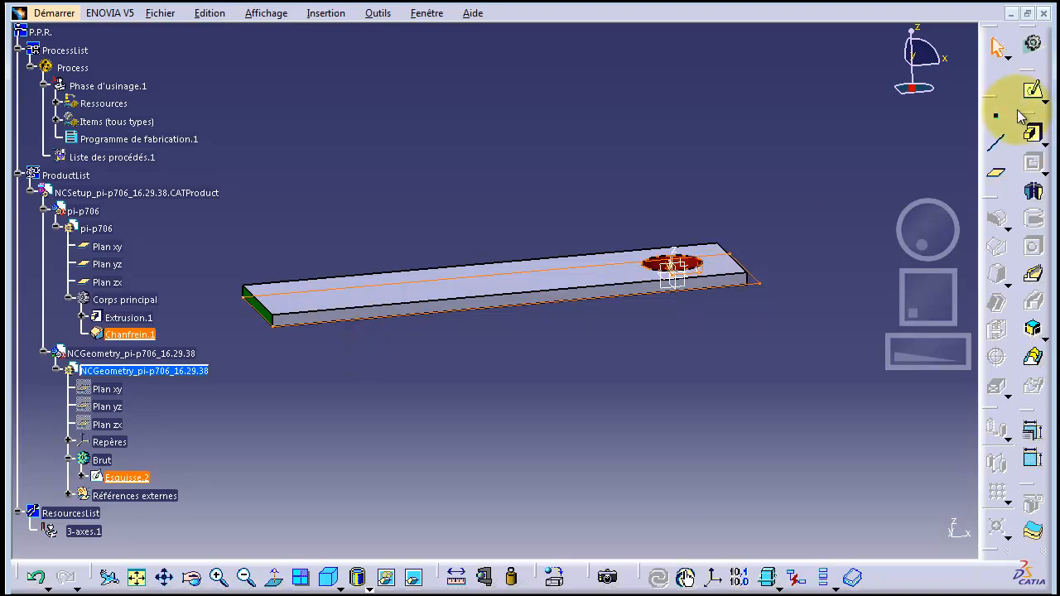
left_click(1033, 135)
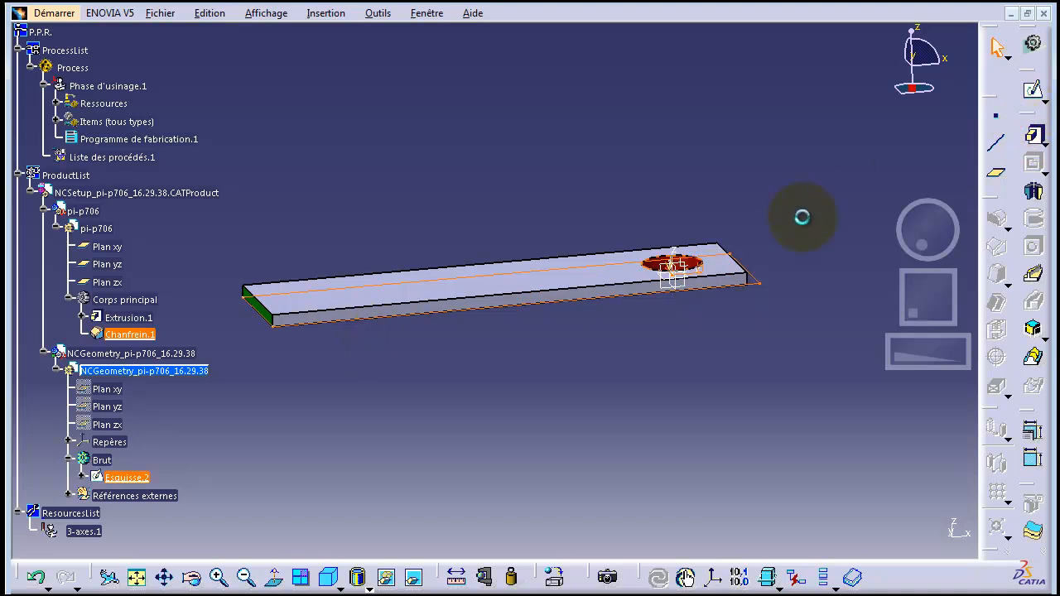
left_click(1032, 138)
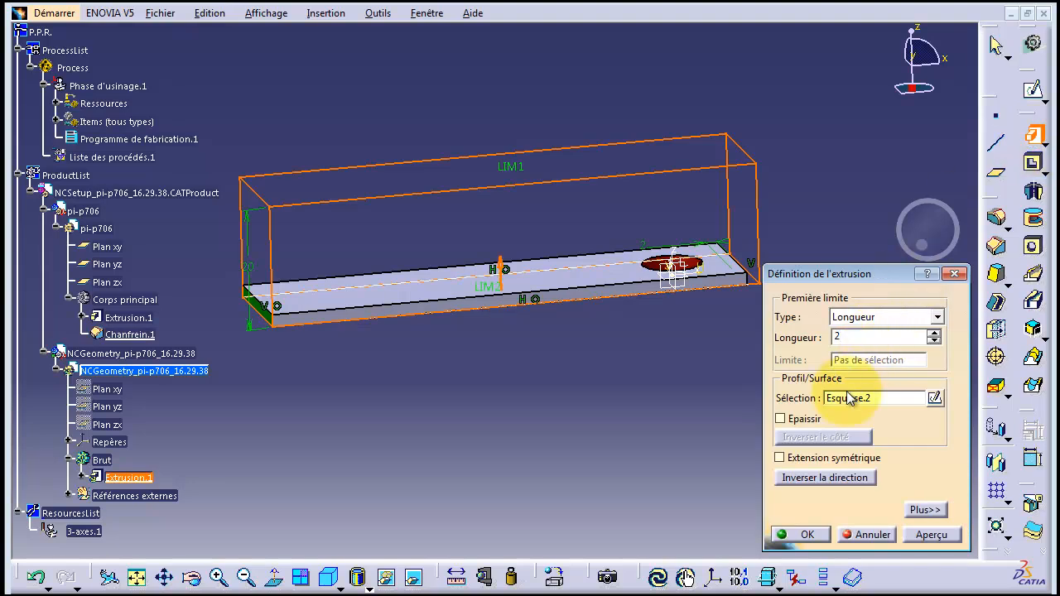
left_click(931, 534)
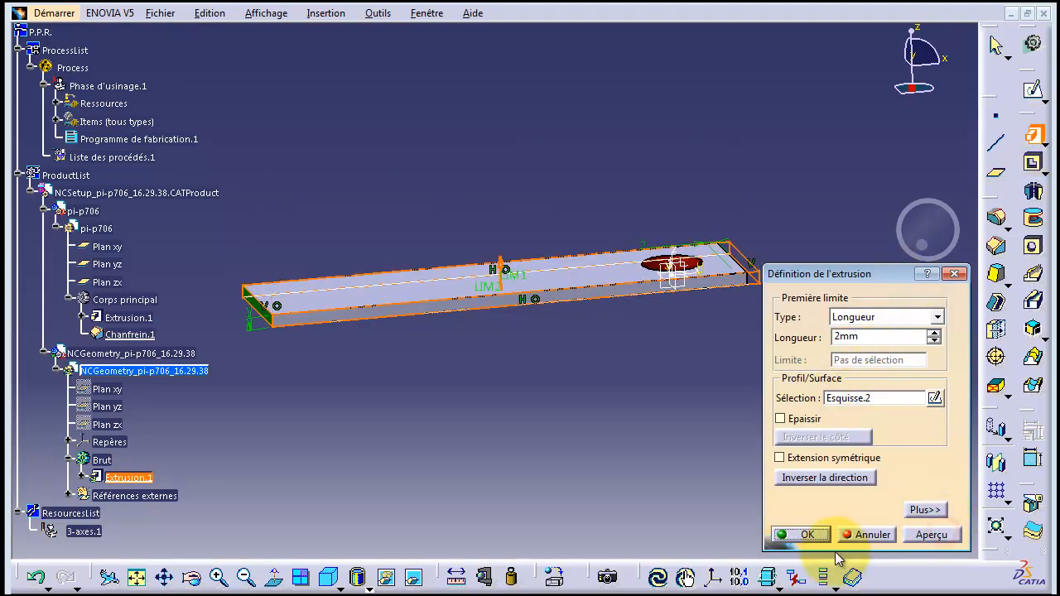
left_click(806, 537)
left_click_drag(921, 229, 909, 260)
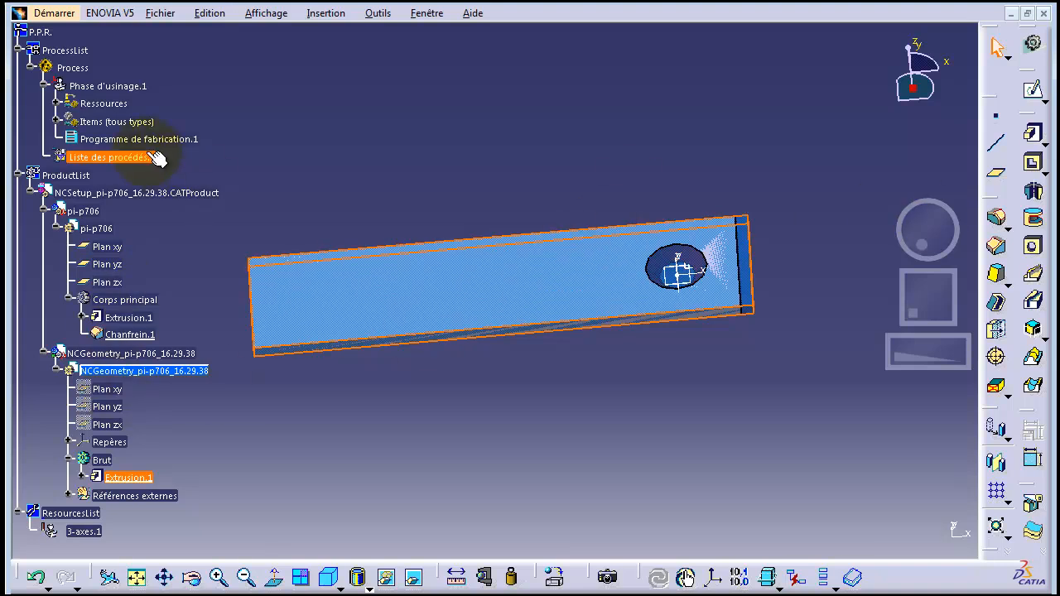
- Add a profile contouring operation to Programme de fabrication.1 and choose an end mill (Fraise 2 tailles) as its tool
left_click(108, 141)
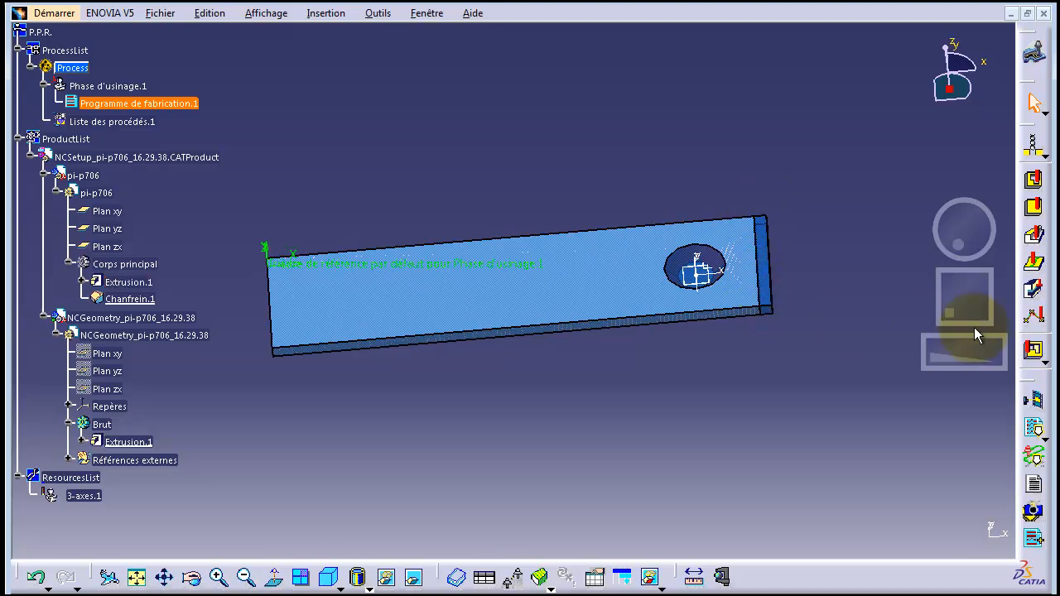
left_click(1035, 237)
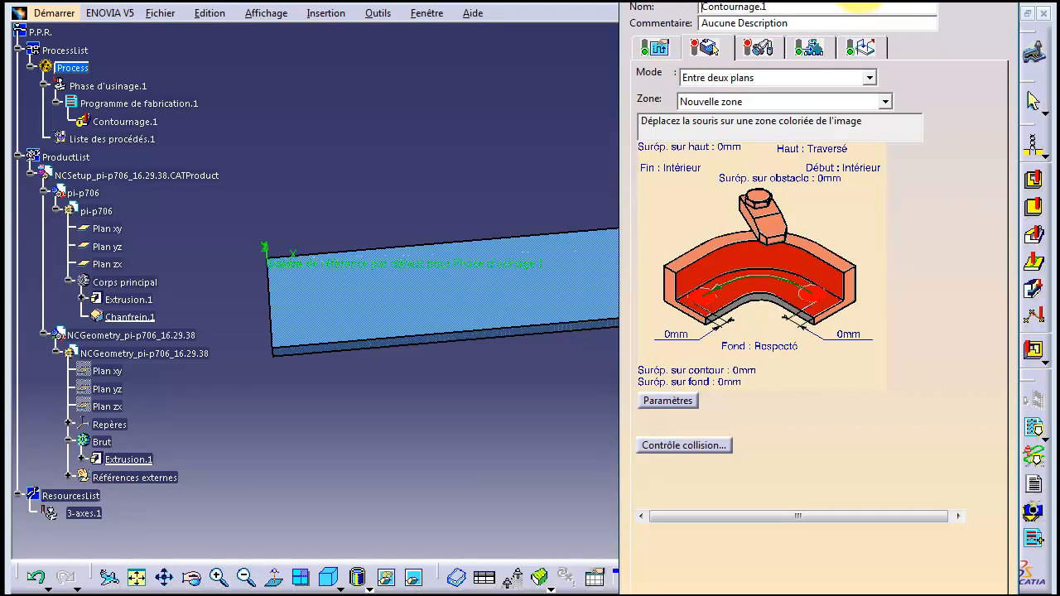
mouse_move(861, 0)
left_mouse_down()
mouse_move(852, 13)
mouse_move(842, 4)
left_mouse_up()
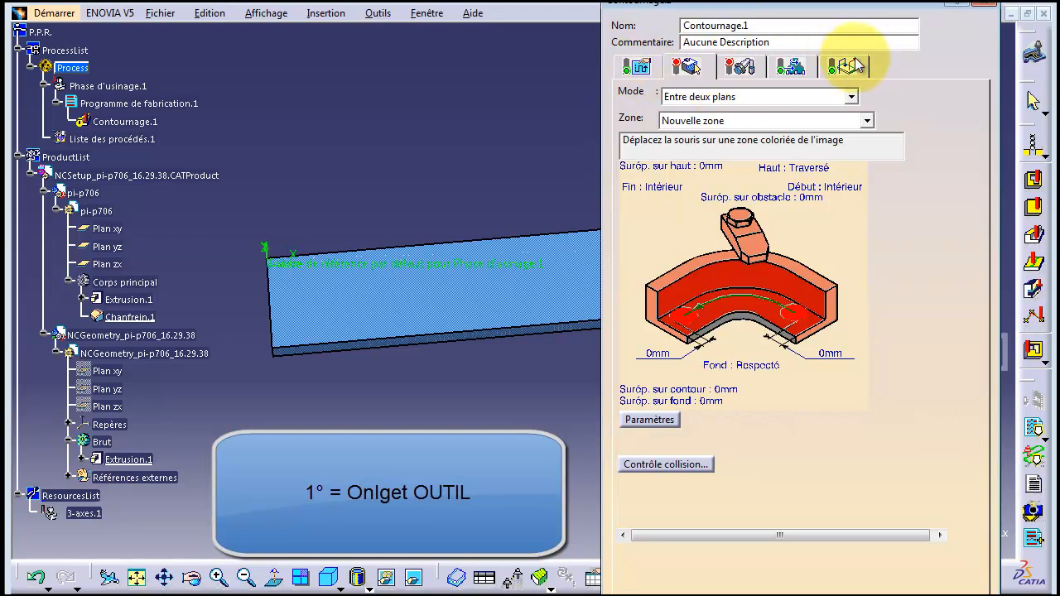
left_click(740, 67)
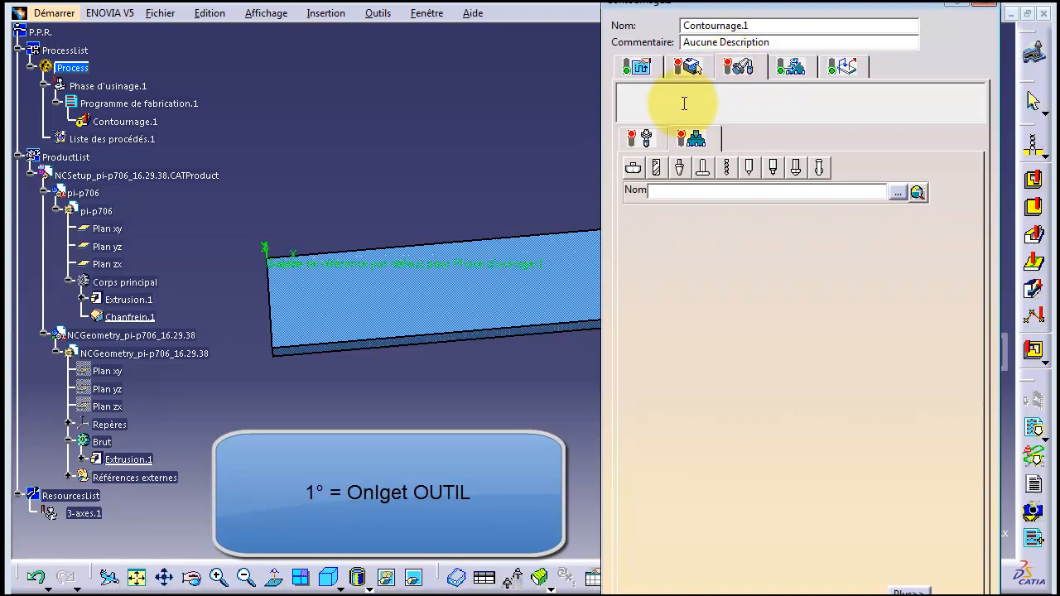
left_click(658, 170)
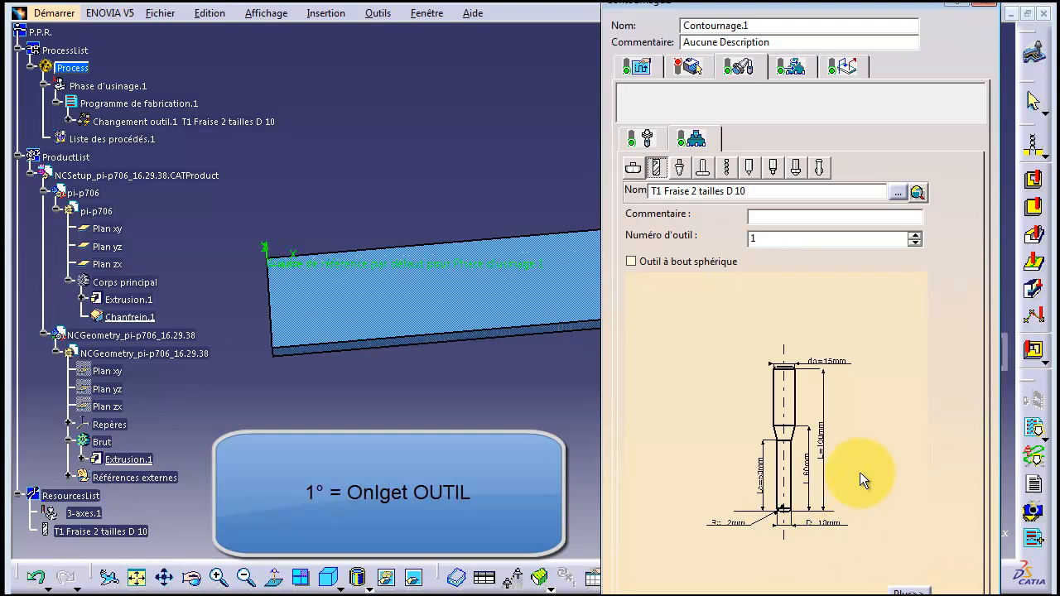
- Set the end mill's nominal diameter D to 16 mm
mouse_move(859, 472)
middle_mouse_down()
mouse_move(856, 416)
mouse_move(859, 440)
mouse_move(797, 329)
mouse_move(844, 304)
middle_mouse_up()
middle_click_drag(832, 477, 827, 437)
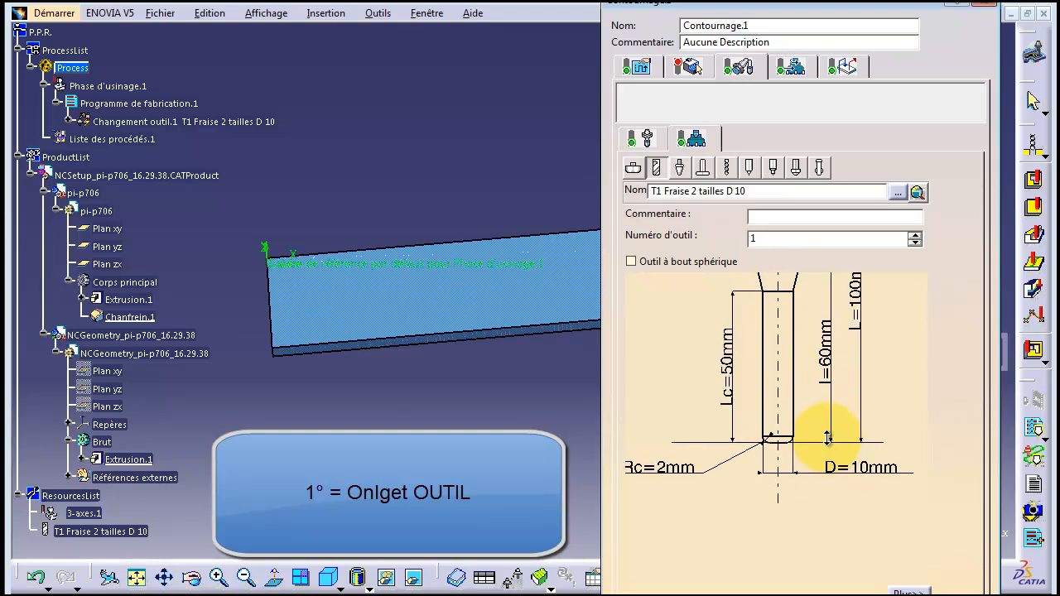
left_click(863, 407)
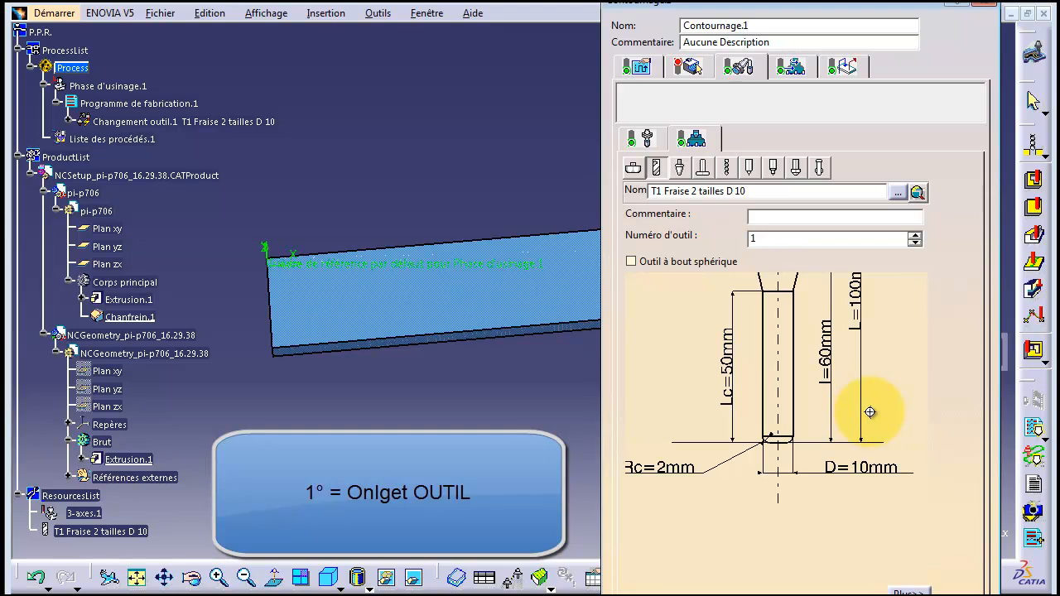
middle_click_drag(869, 411, 889, 409)
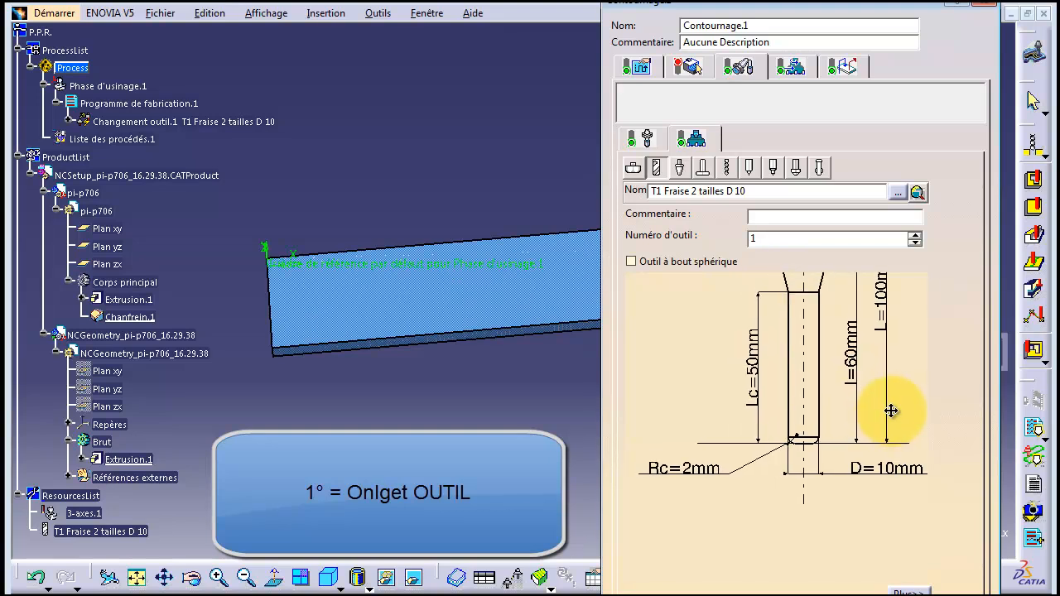
double_click(886, 470)
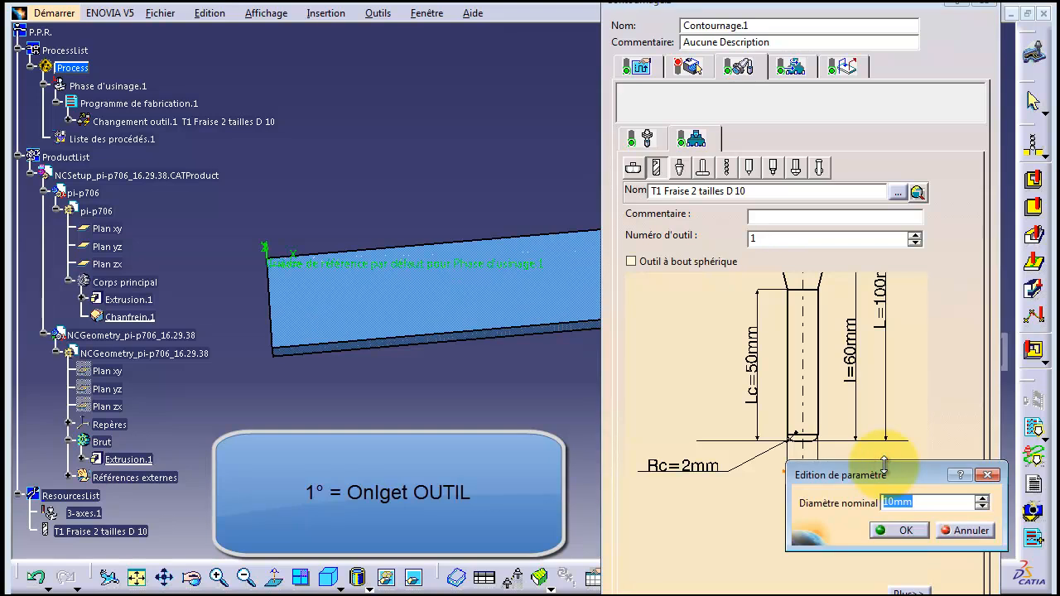
type("16")
key("Return")
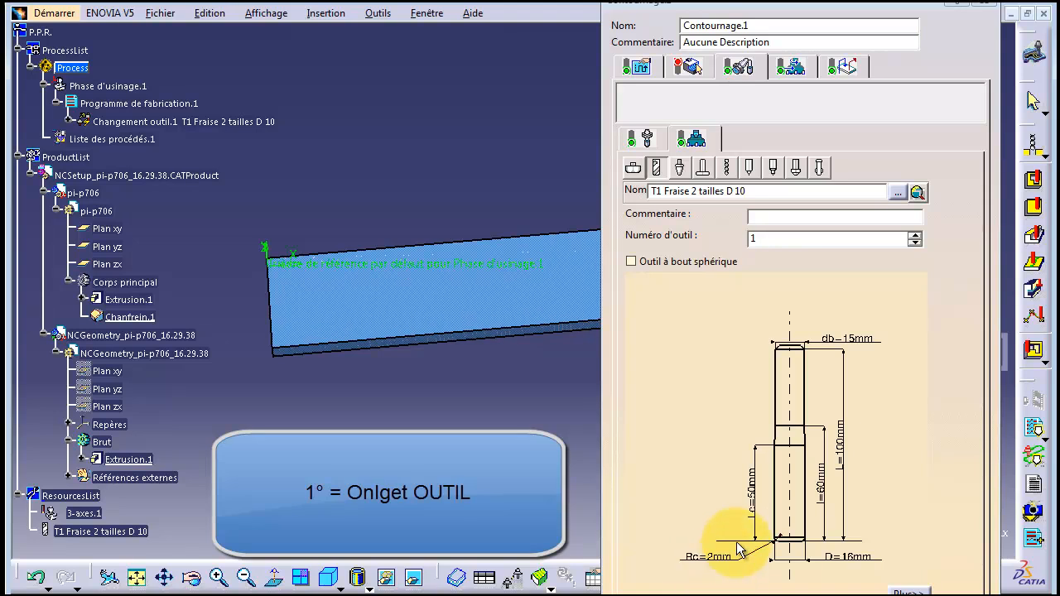
- Set the end mill's corner radius Rc to 0.4 mm
middle_click_drag(738, 538, 731, 417)
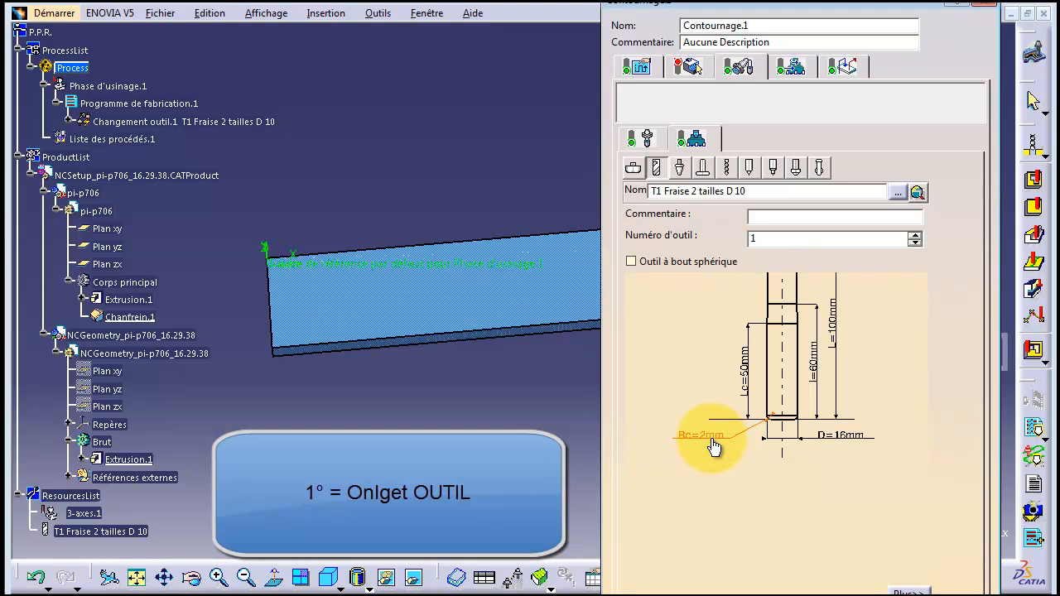
scroll(710, 443, "up", 3)
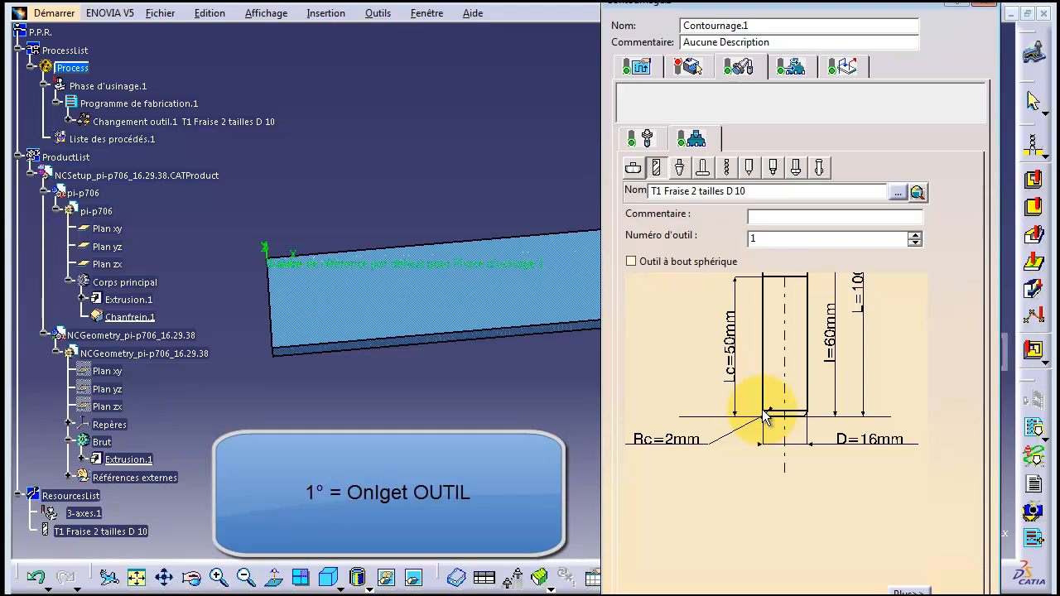
double_click(669, 441)
type("0.4")
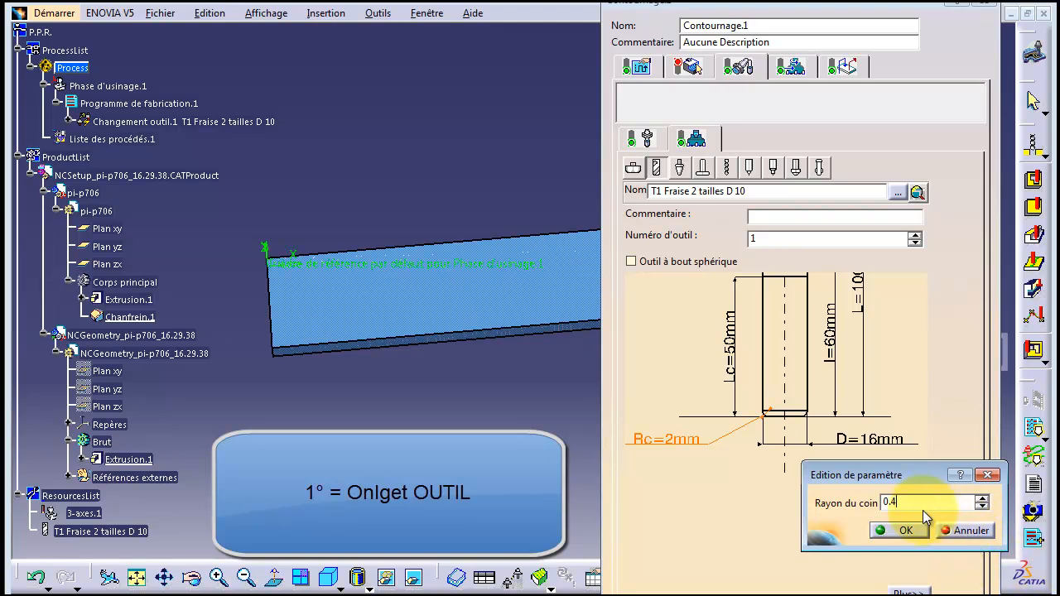
left_click(906, 532)
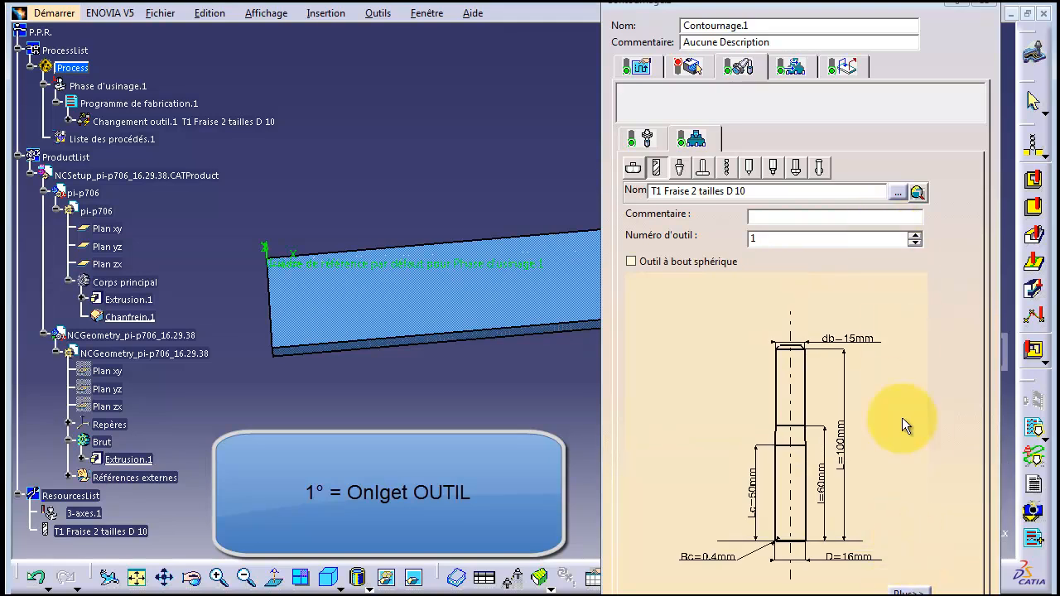
- Define the contouring guide by selecting the short edge at the part's holed end
left_click_drag(804, 5, 774, 4)
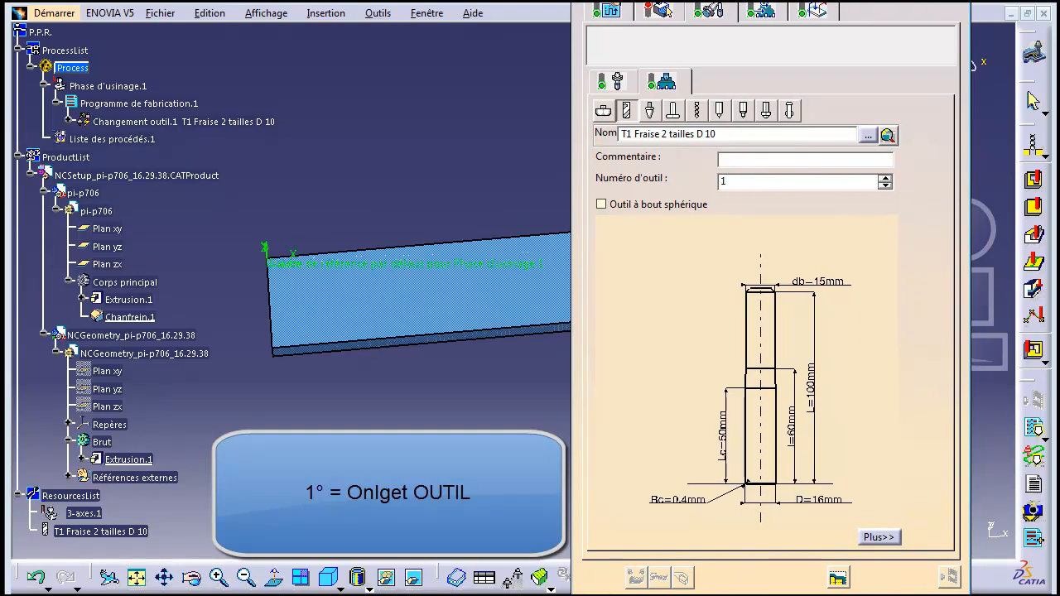
left_click_drag(777, 0, 775, 19)
left_click(658, 31)
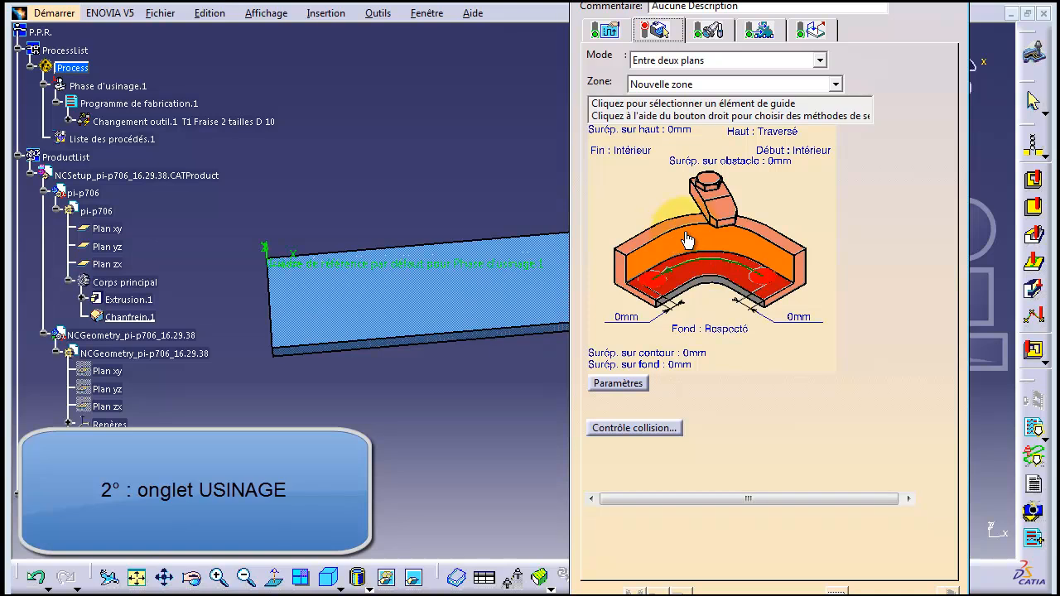
left_click(687, 240)
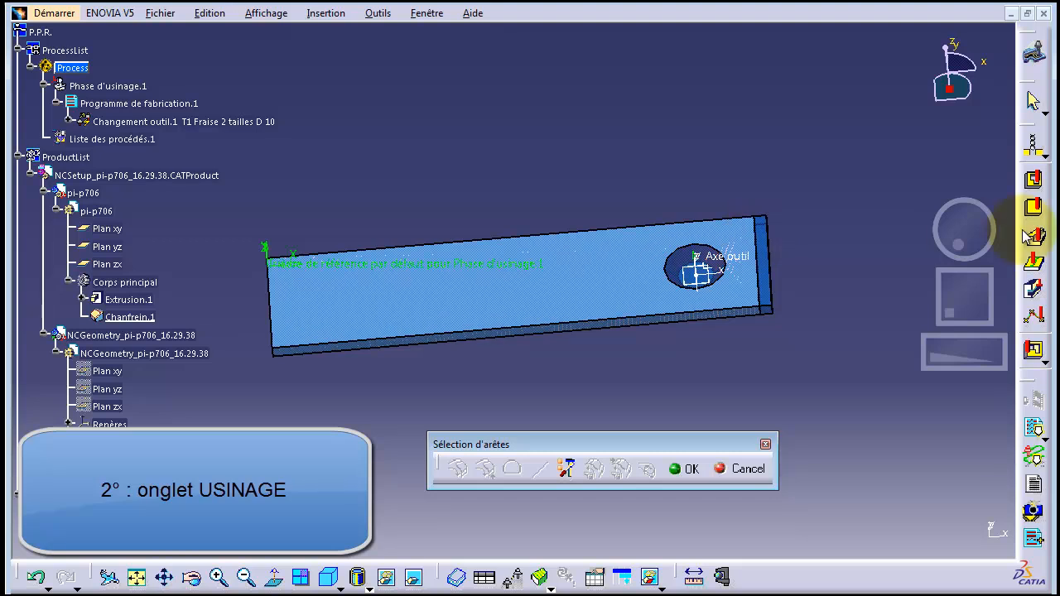
left_click_drag(957, 226, 890, 221)
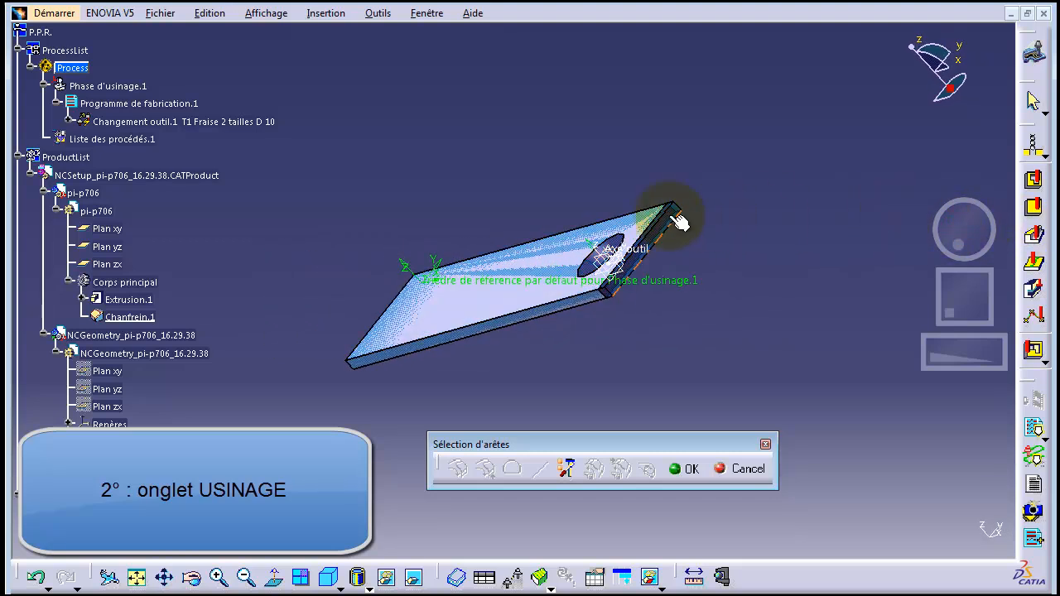
left_click_drag(952, 236, 699, 141)
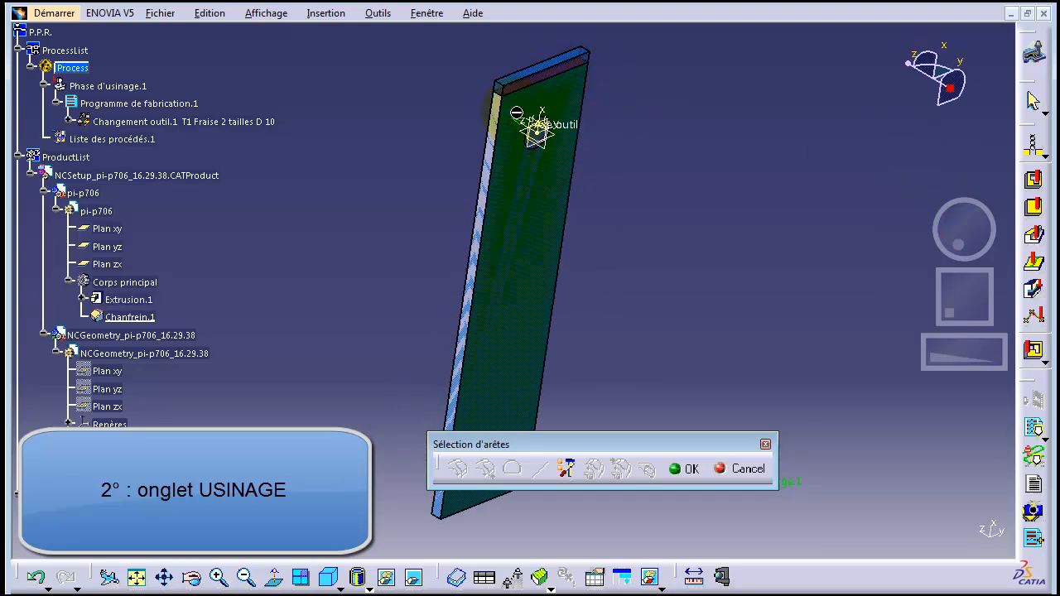
left_click_drag(958, 230, 993, 219)
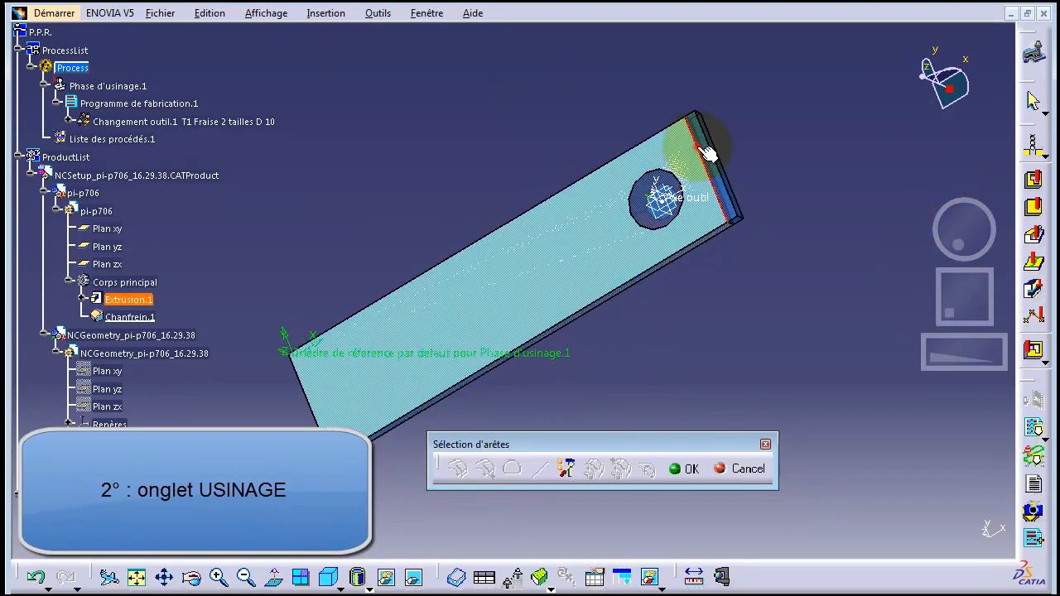
left_click(708, 151)
left_click(688, 466)
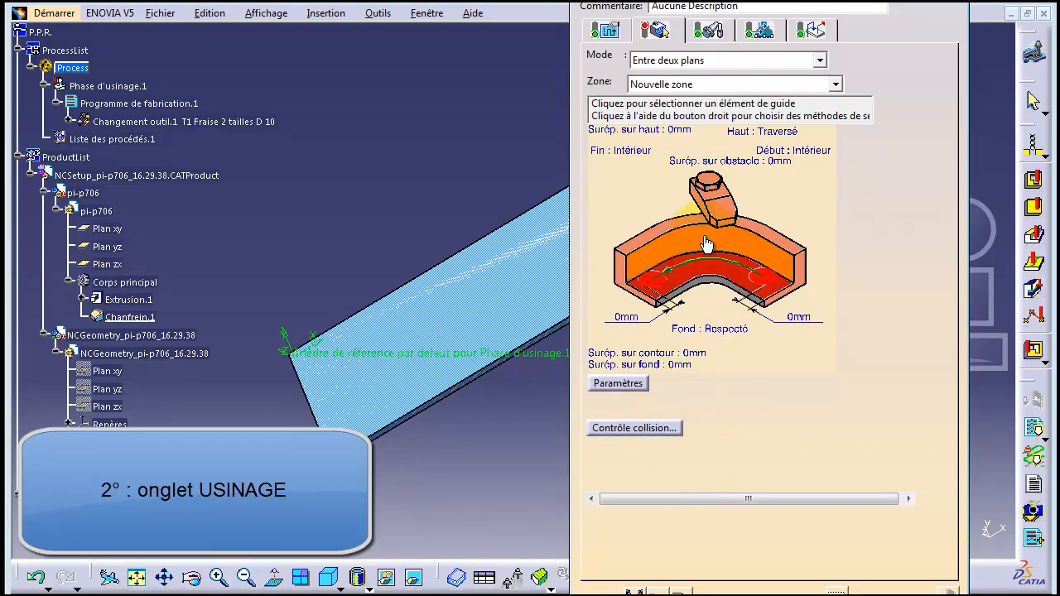
- Select the large underside face of the part as the bottom (Fond) of the contouring operation
left_click(695, 263)
left_click_drag(954, 234, 820, 184)
left_click_drag(954, 234, 891, 224)
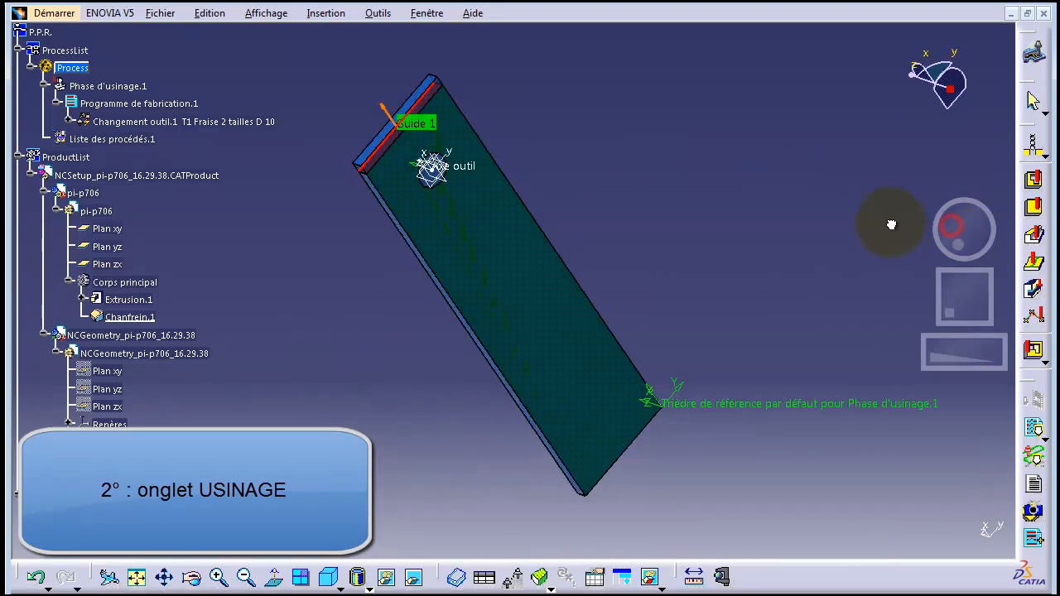
left_click(471, 224)
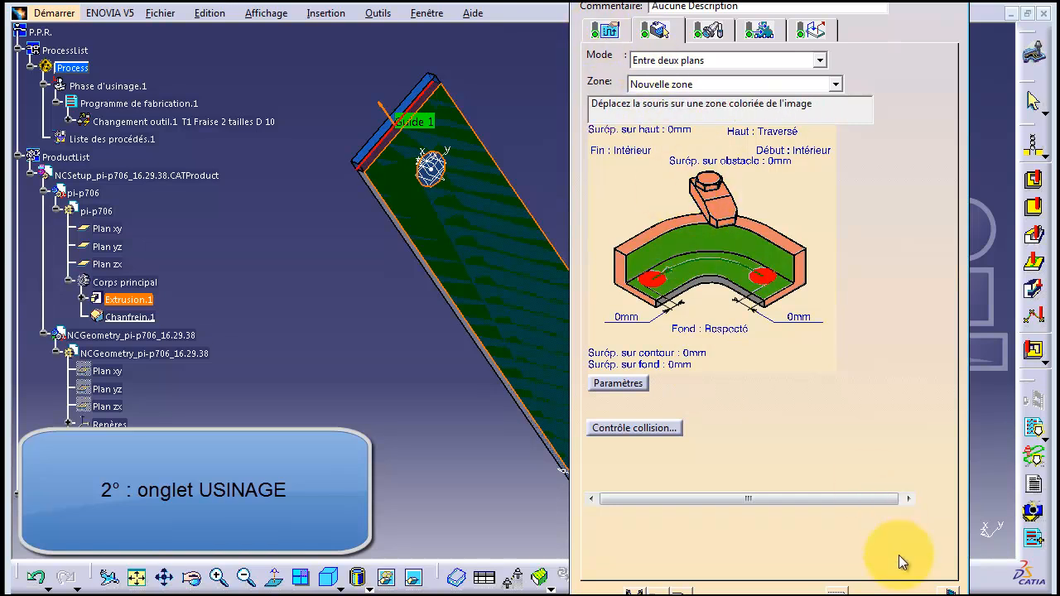
- Compute the Contournage.1 tool path and examine the cutter's position at the part's holed end in an isometric view
left_click_drag(789, 0, 766, 0)
left_click(925, 552)
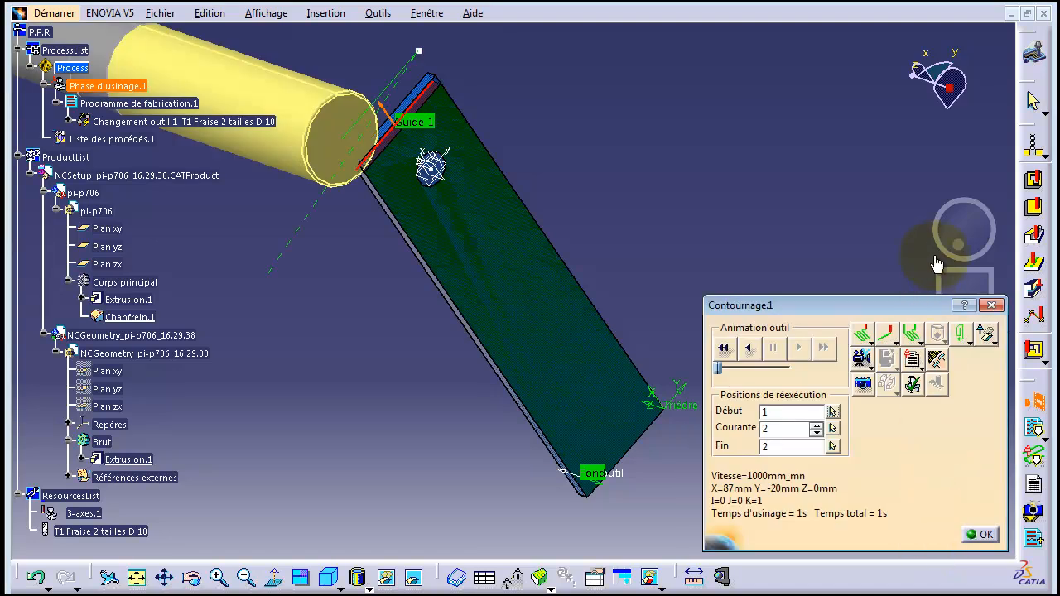
middle_click_drag(950, 213, 960, 229)
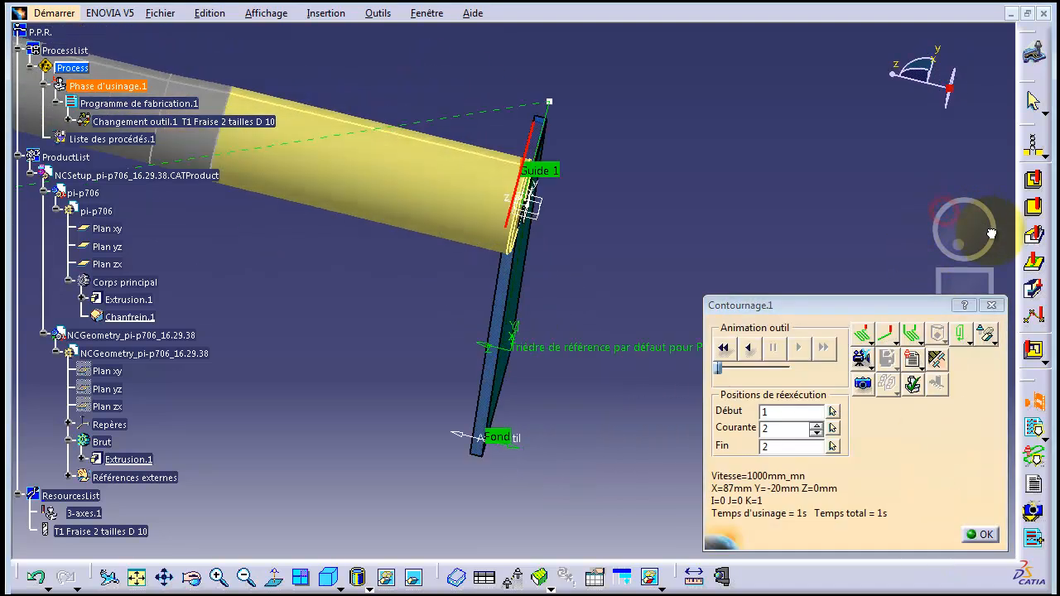
left_click(330, 579)
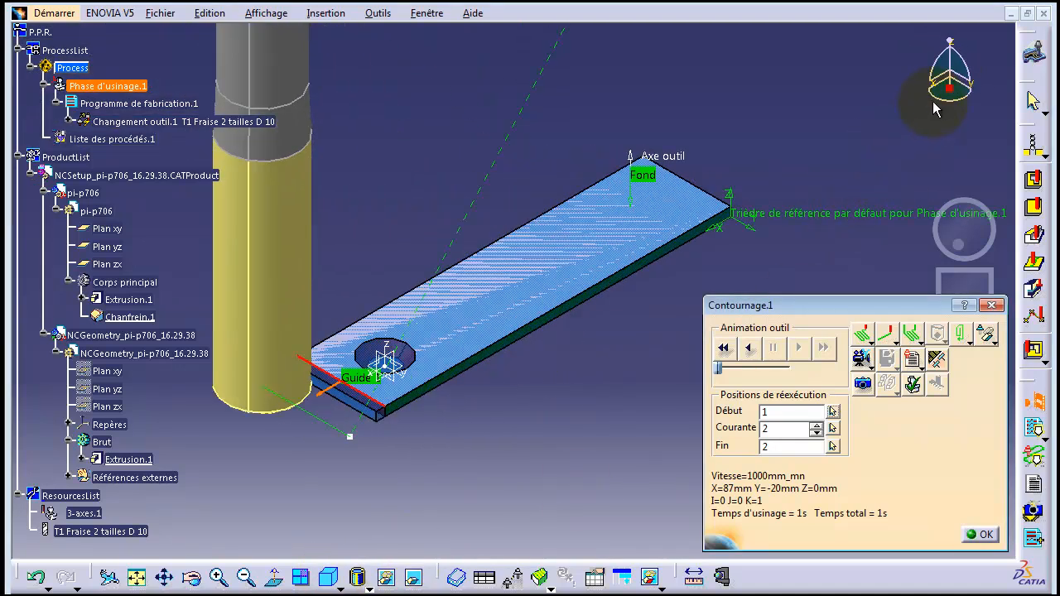
left_click_drag(934, 110, 987, 106)
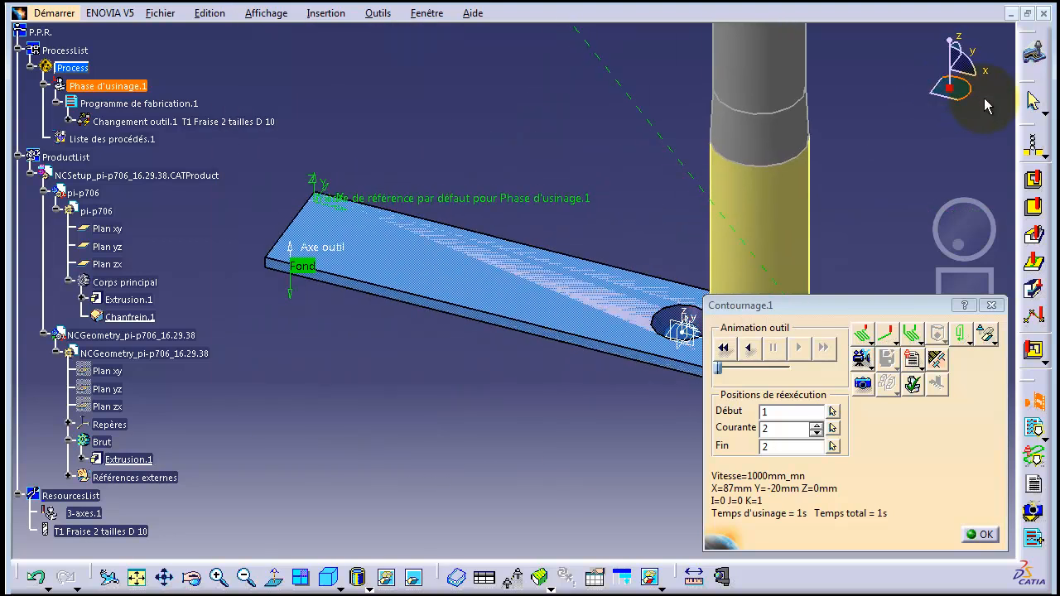
left_click_drag(866, 303, 239, 240)
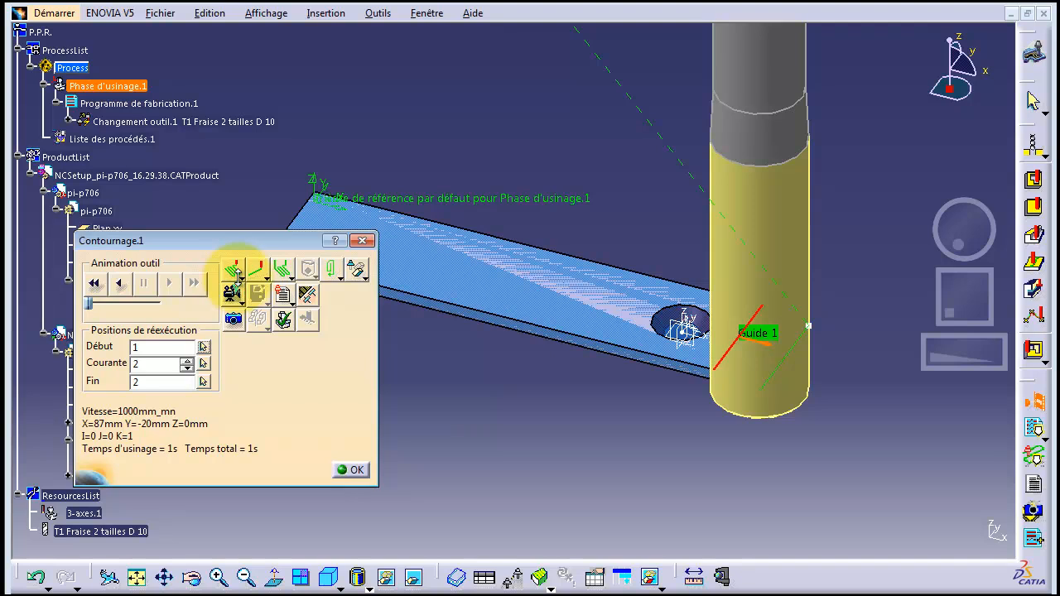
- Switch the replay to point-by-point mode and play the tool path from its start
left_click(259, 296)
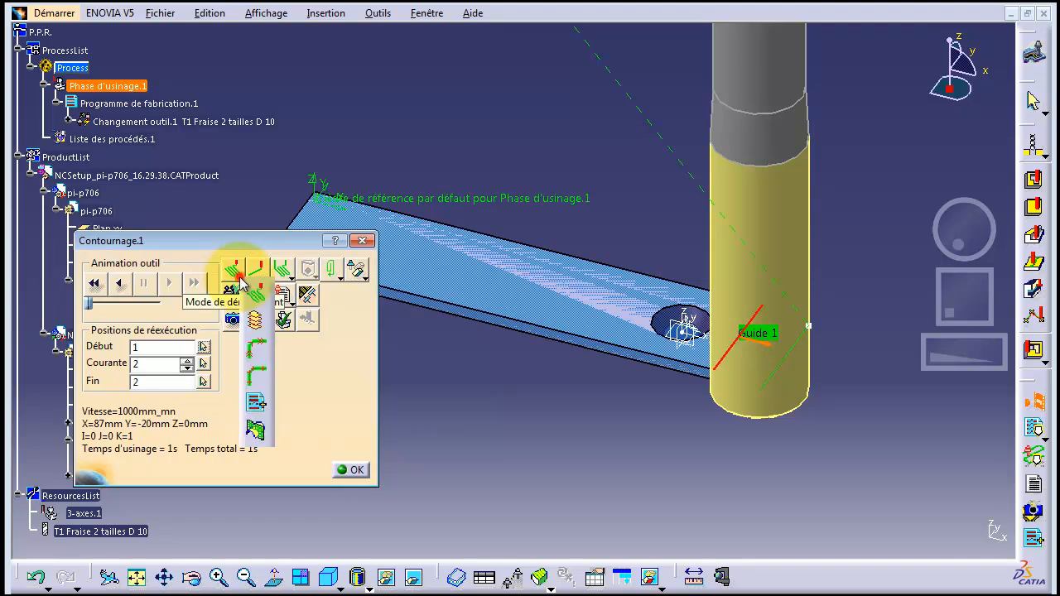
left_click(260, 381)
left_click(97, 284)
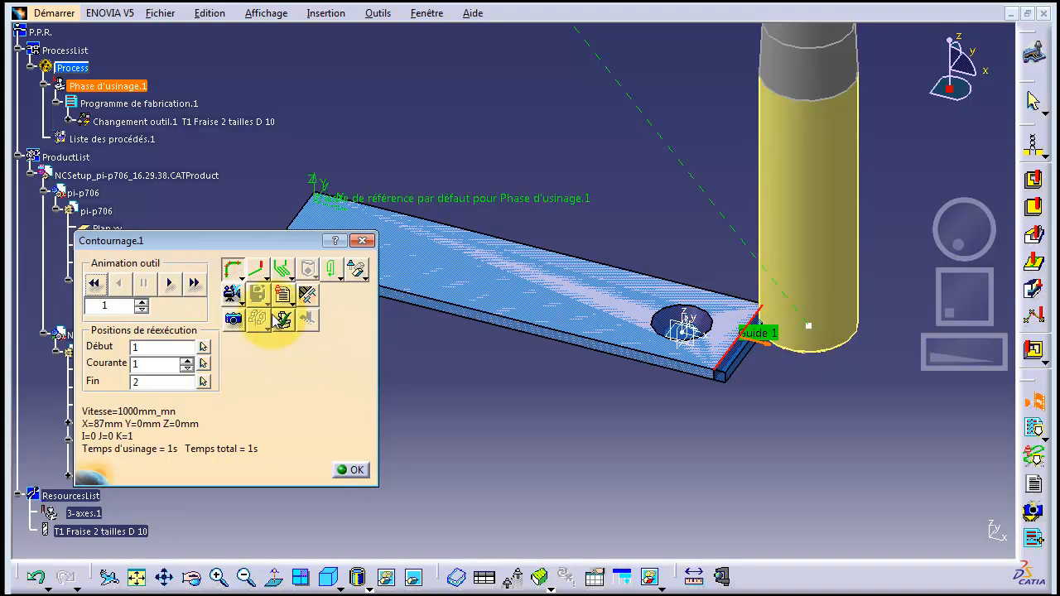
left_click(170, 285)
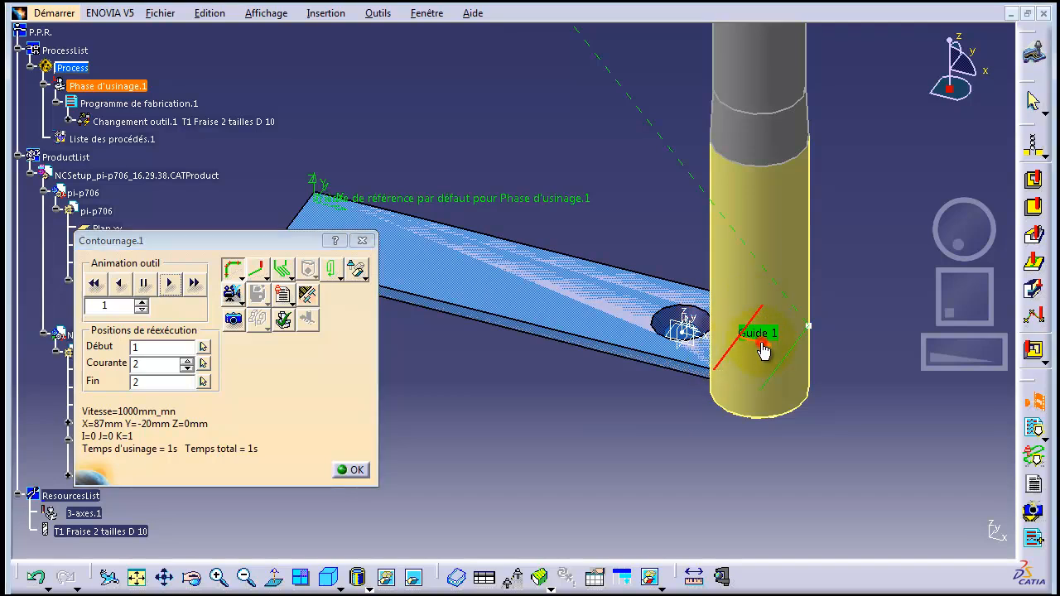
- Try the contouring path with the Guide 1 direction reversed, and restore the direction facing outside the part
left_click(113, 283)
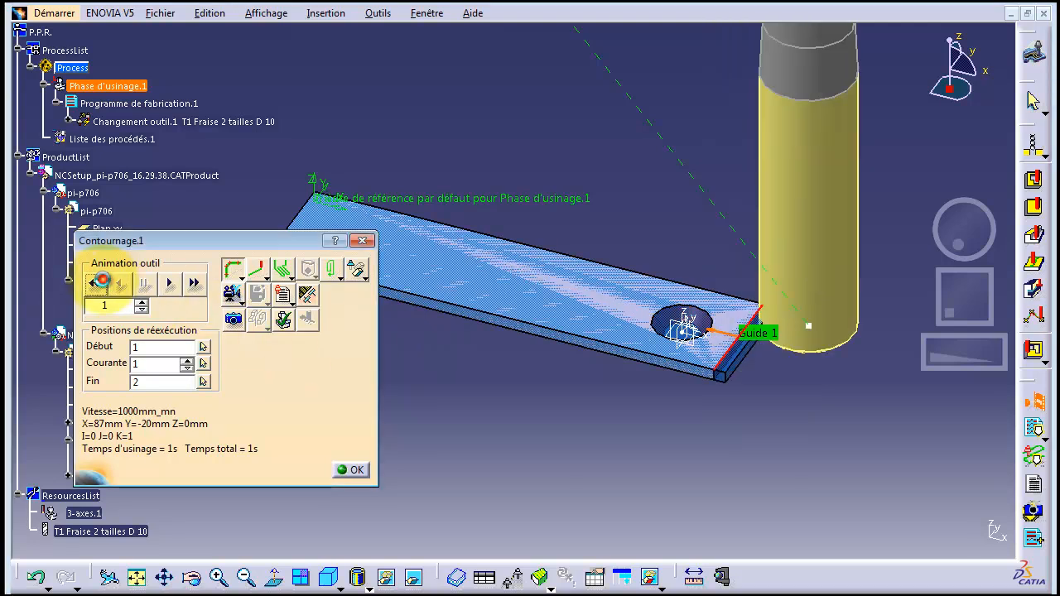
left_click(351, 469)
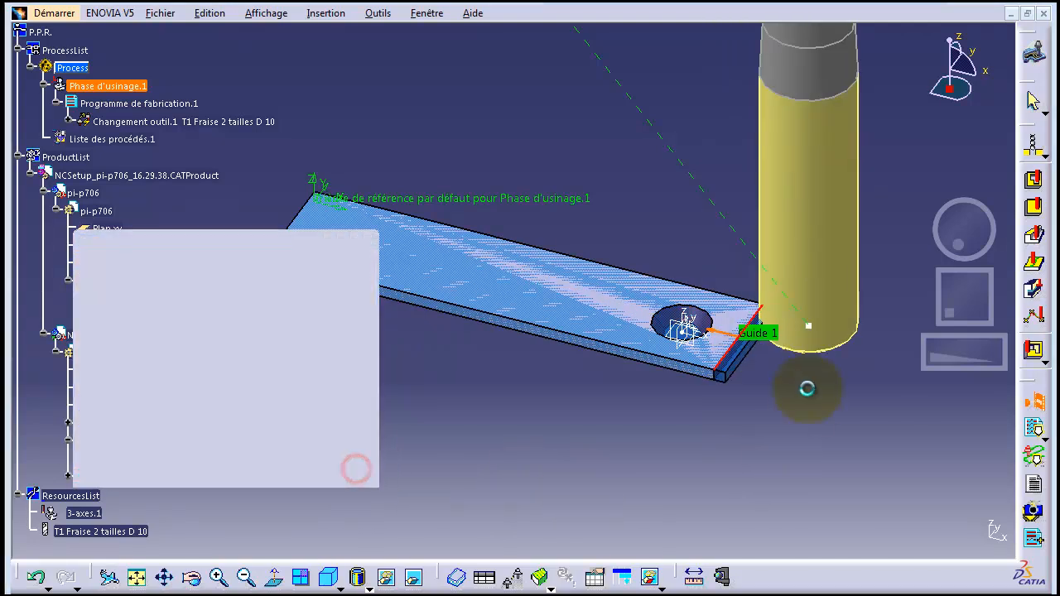
left_click(923, 552)
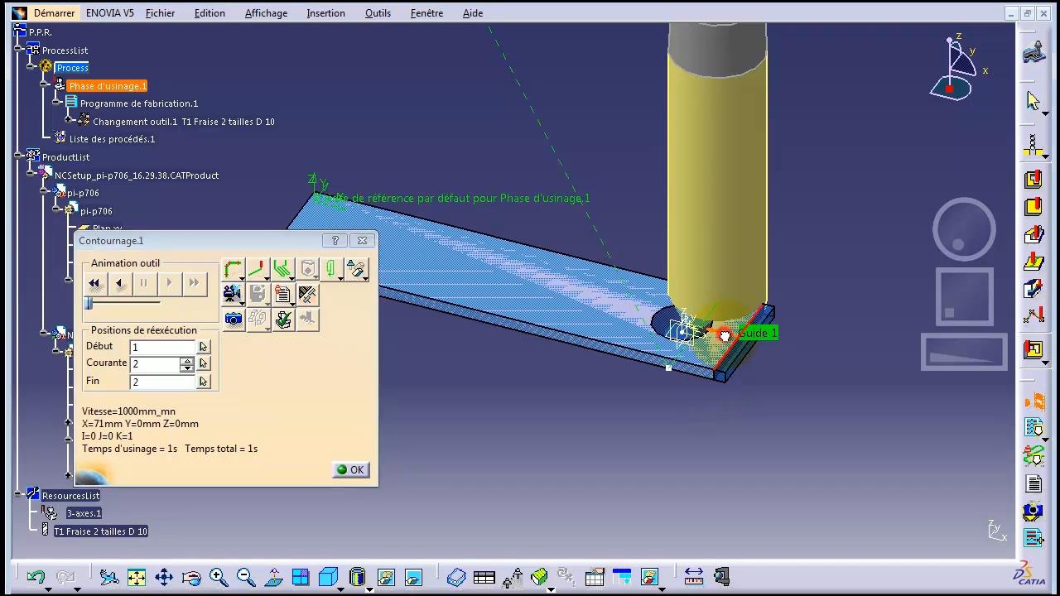
left_click(351, 470)
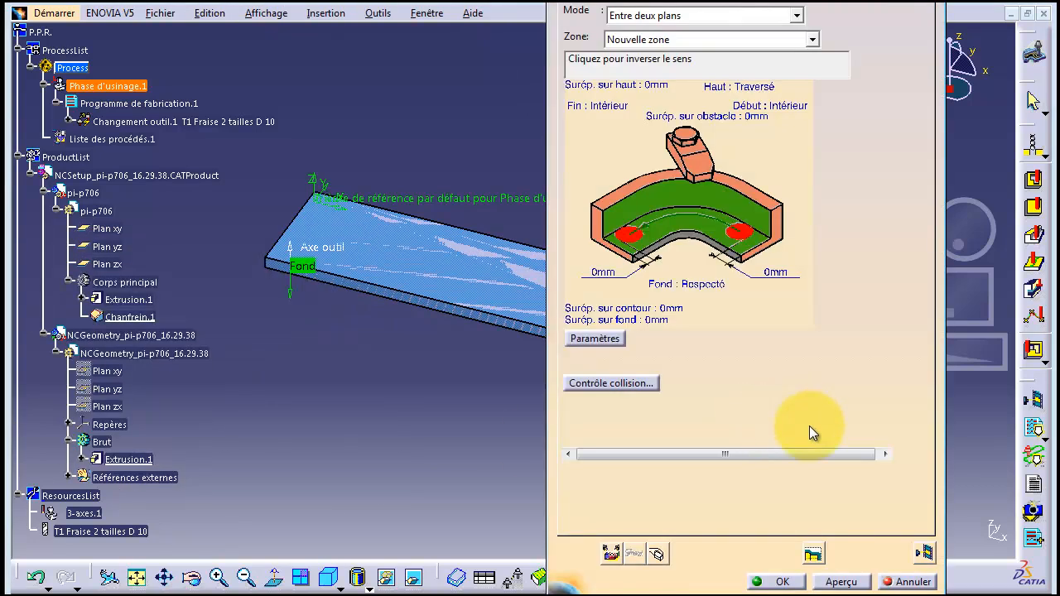
left_click(925, 551)
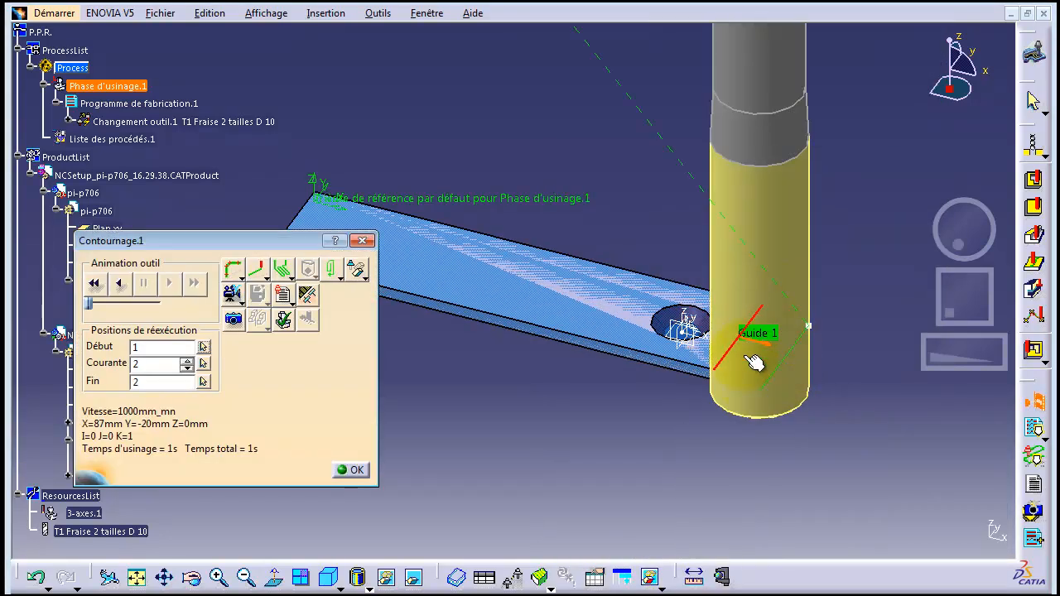
- Replay the tool path from its start, checking the tool tip's height against the part's underside from a low side view
left_click(94, 283)
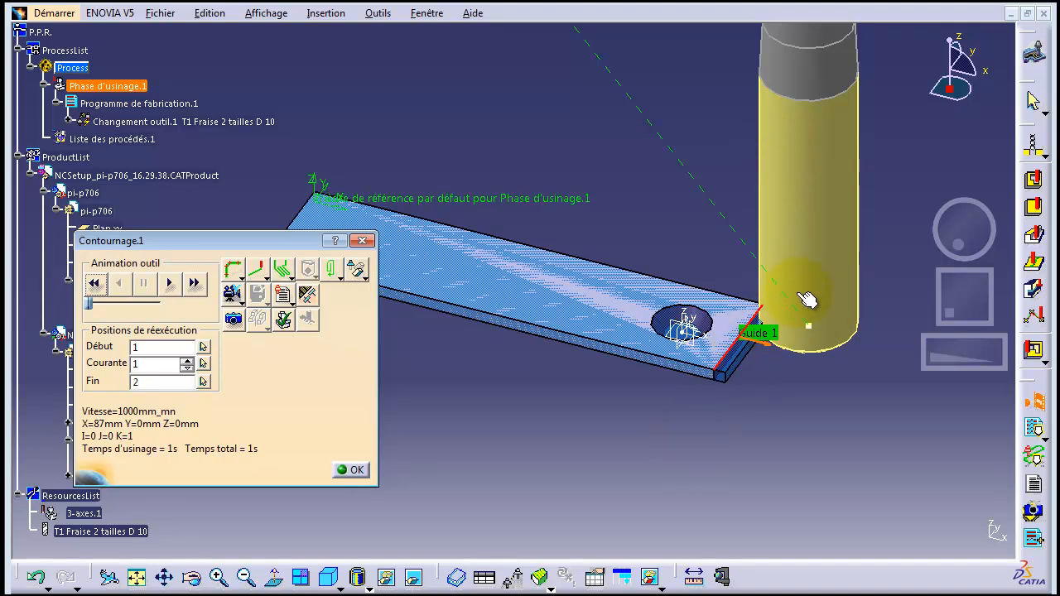
left_click_drag(948, 247, 878, 225)
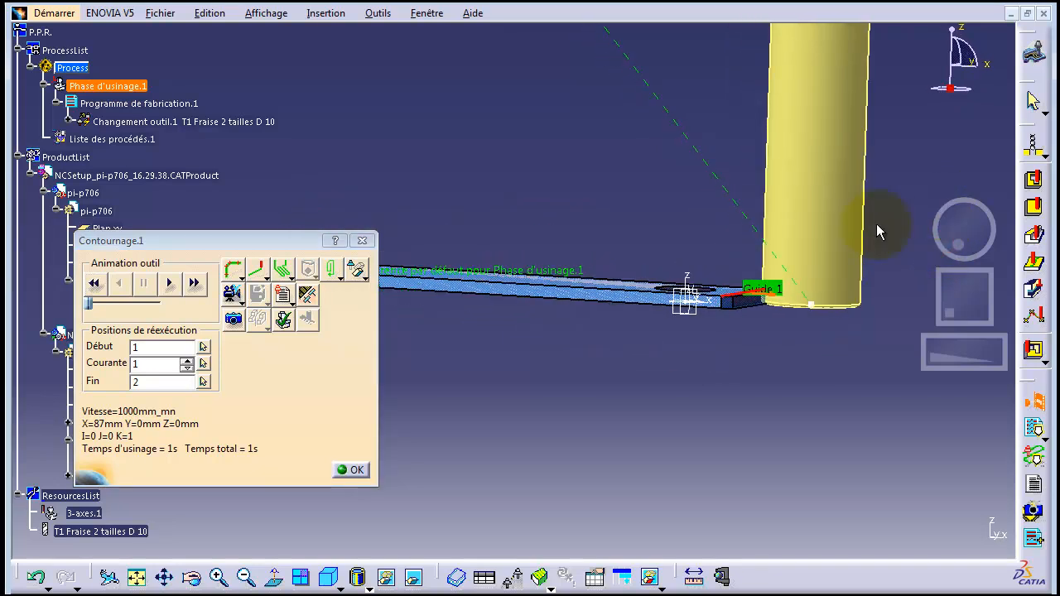
left_click(171, 284)
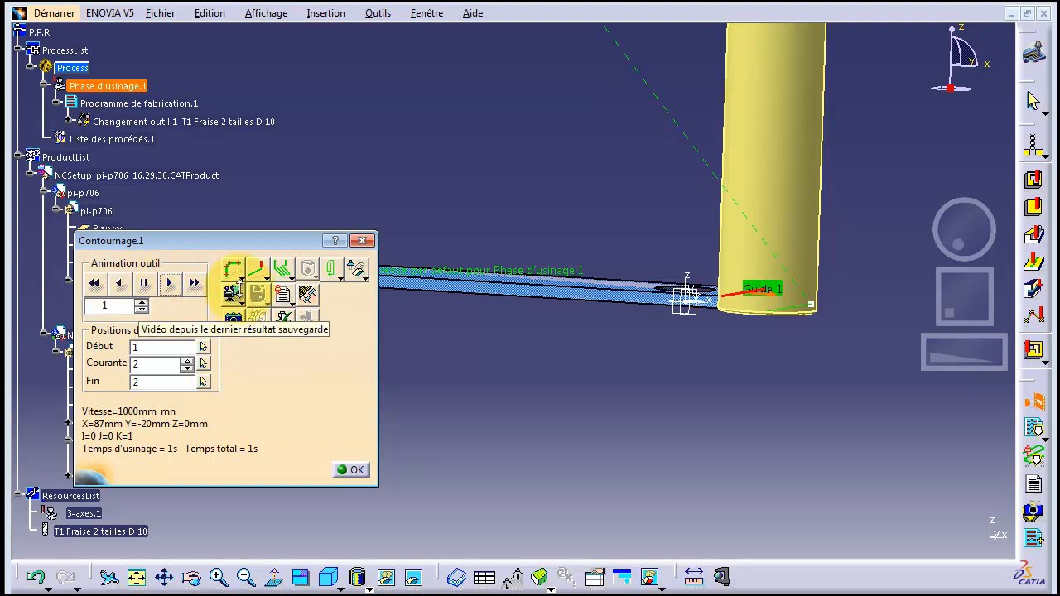
- Run the material-removal video of Contournage.1 from the last saved result, stepping it to the end, back and forward again over the stock's end
left_click(232, 294)
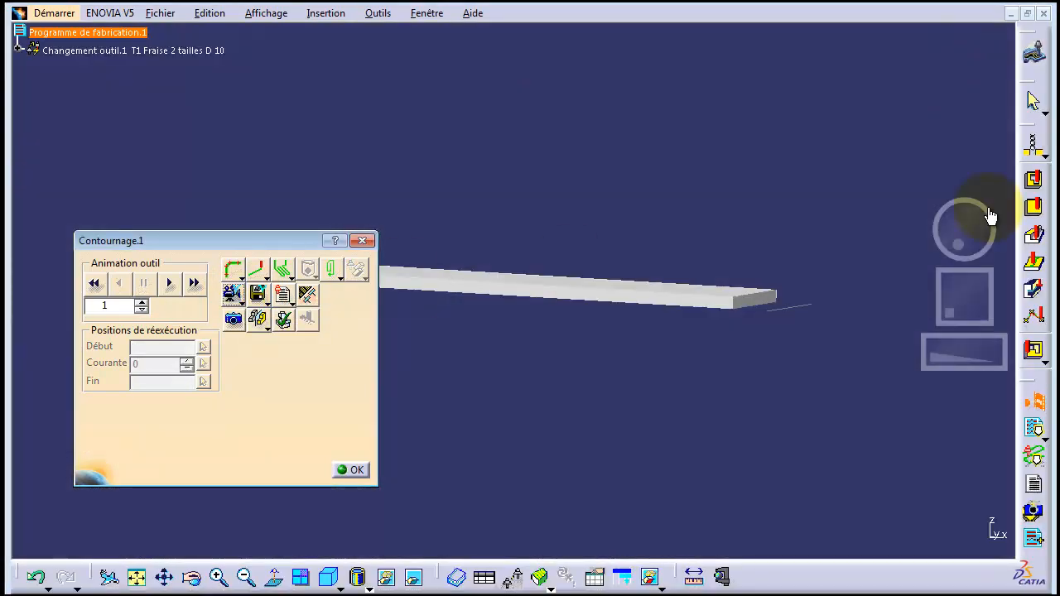
left_click(967, 223)
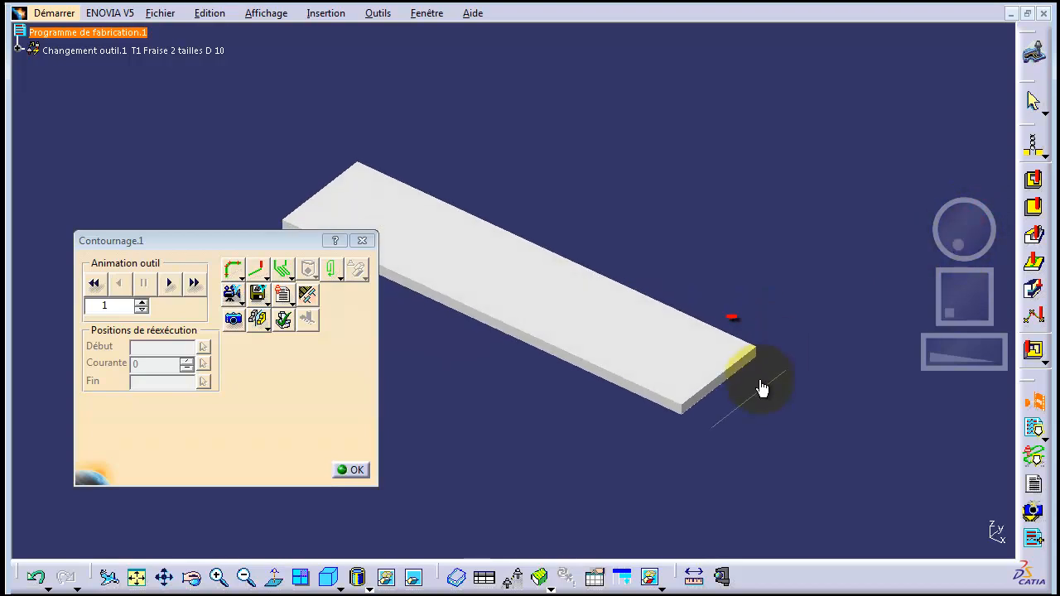
left_click(98, 283)
left_click(179, 283)
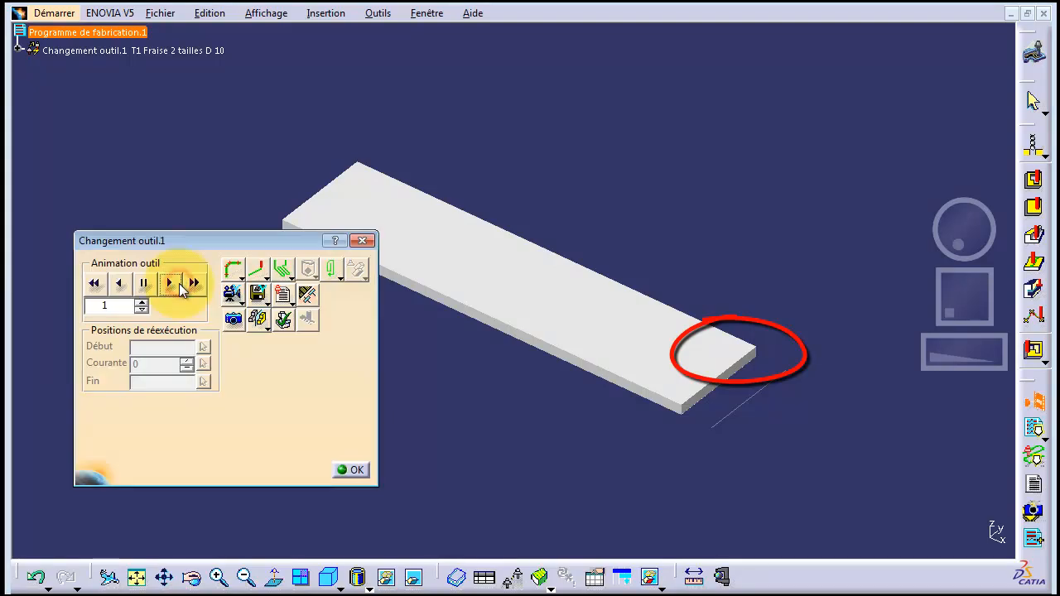
left_click(179, 284)
left_click(179, 284)
left_click(178, 284)
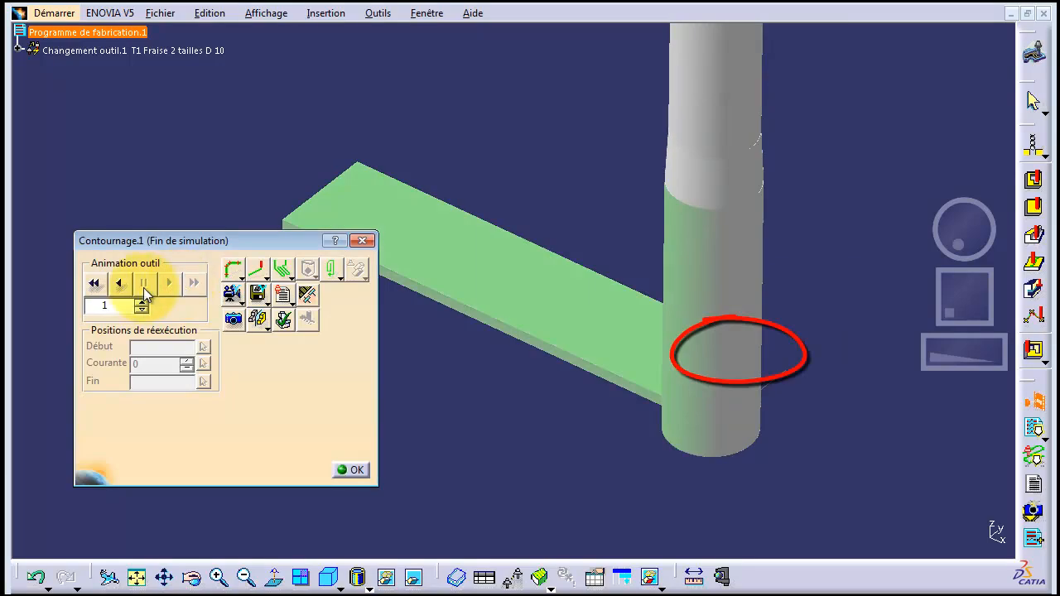
left_click(121, 284)
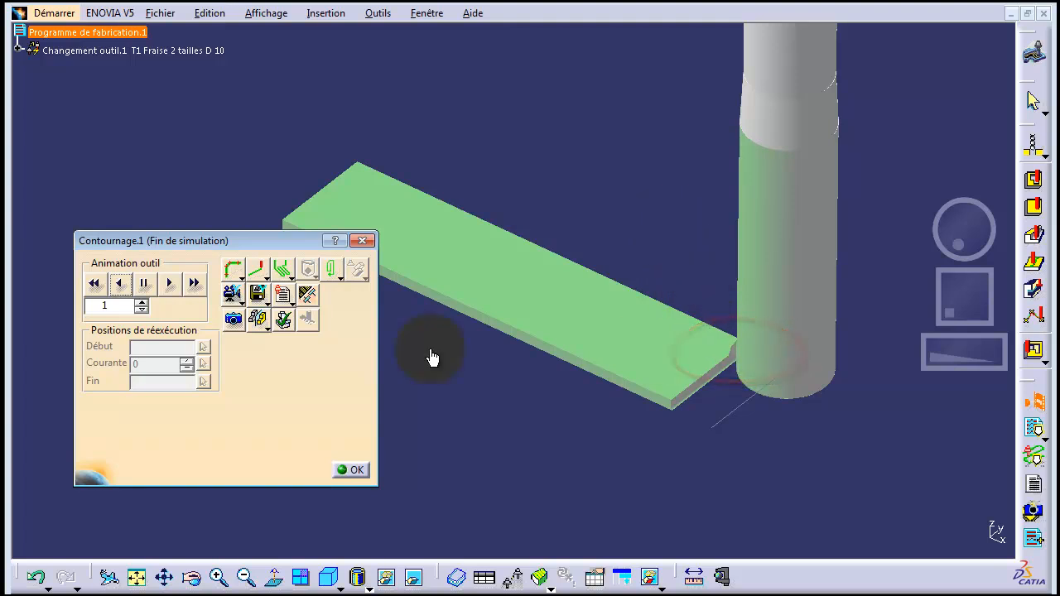
left_click(166, 285)
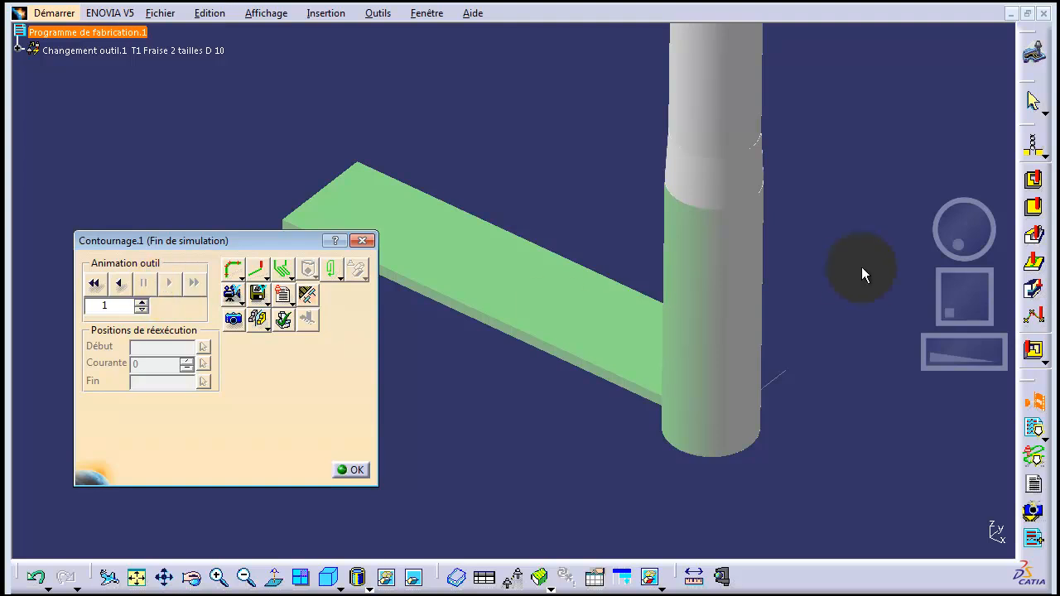
- Examine the uncut lower edge at the stock's machined end and query the point information of the remaining material there
middle_click_drag(957, 250, 902, 250)
middle_click_drag(967, 243, 905, 267)
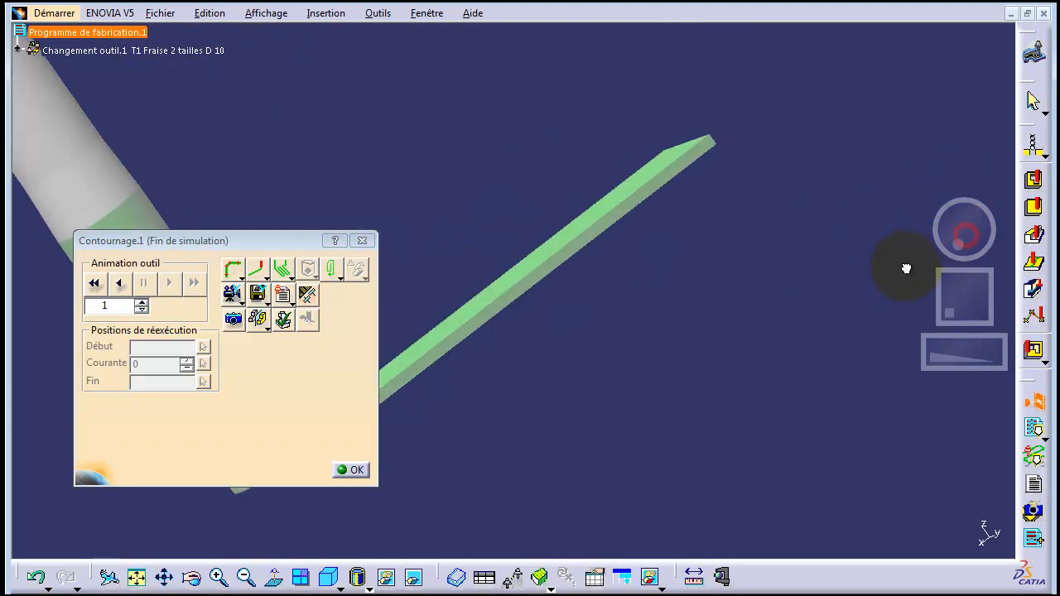
left_click_drag(274, 241, 803, 139)
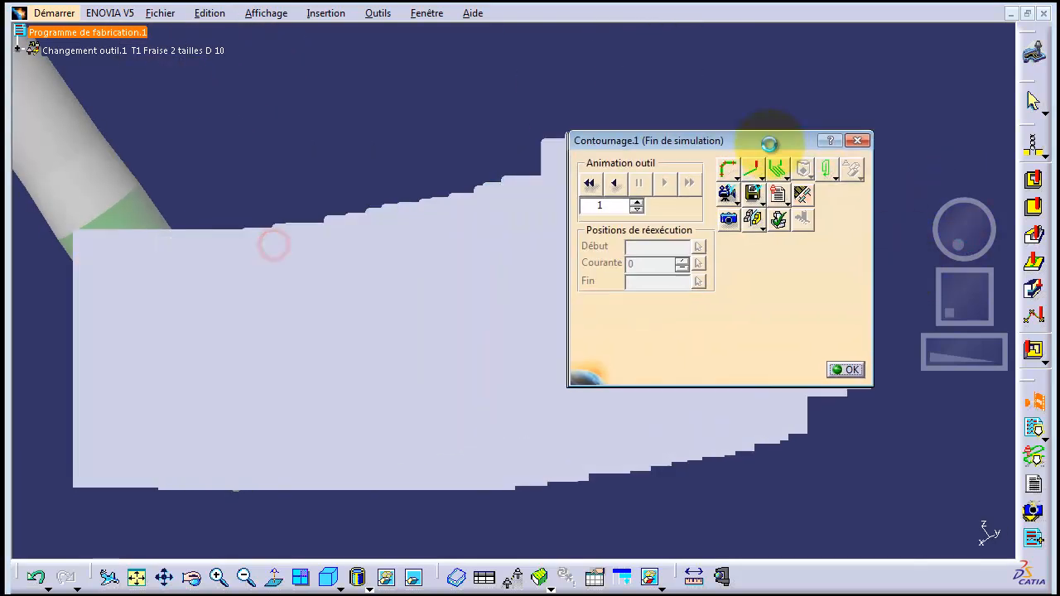
left_click_drag(958, 351, 994, 349)
left_click_drag(979, 258, 970, 257)
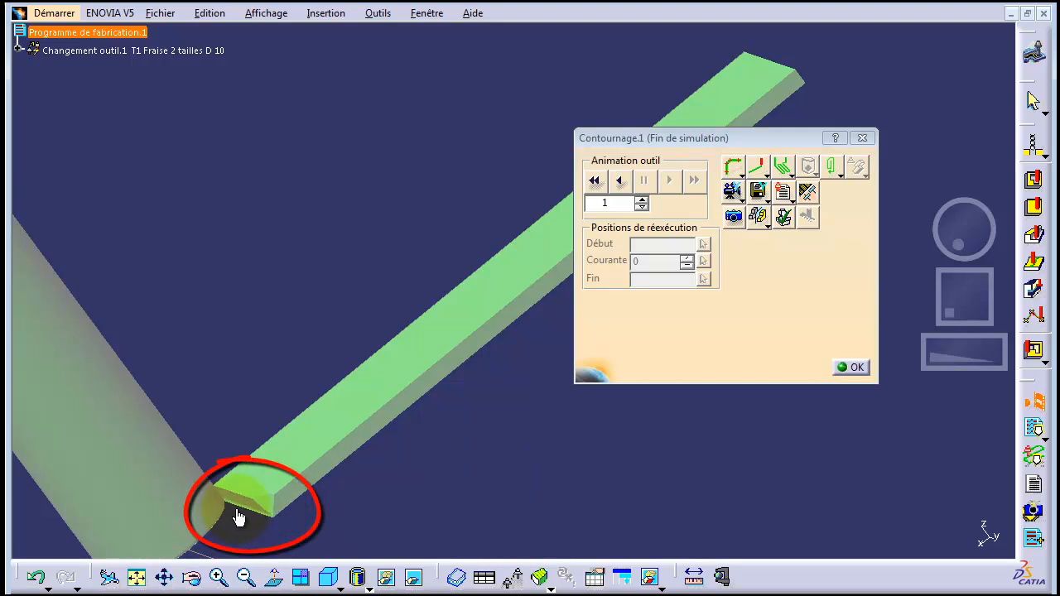
left_click(264, 504)
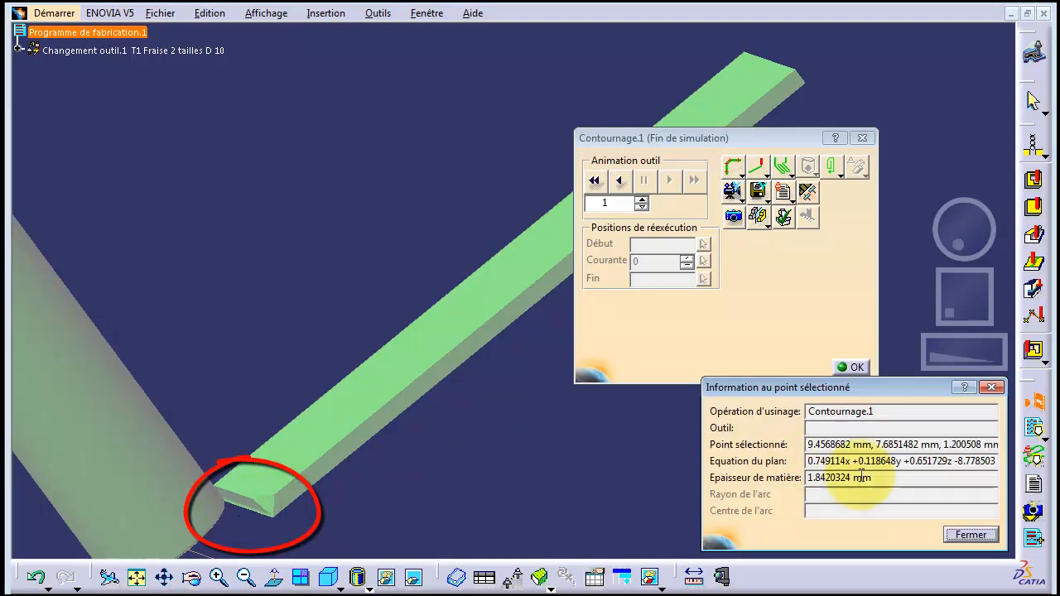
left_click(971, 534)
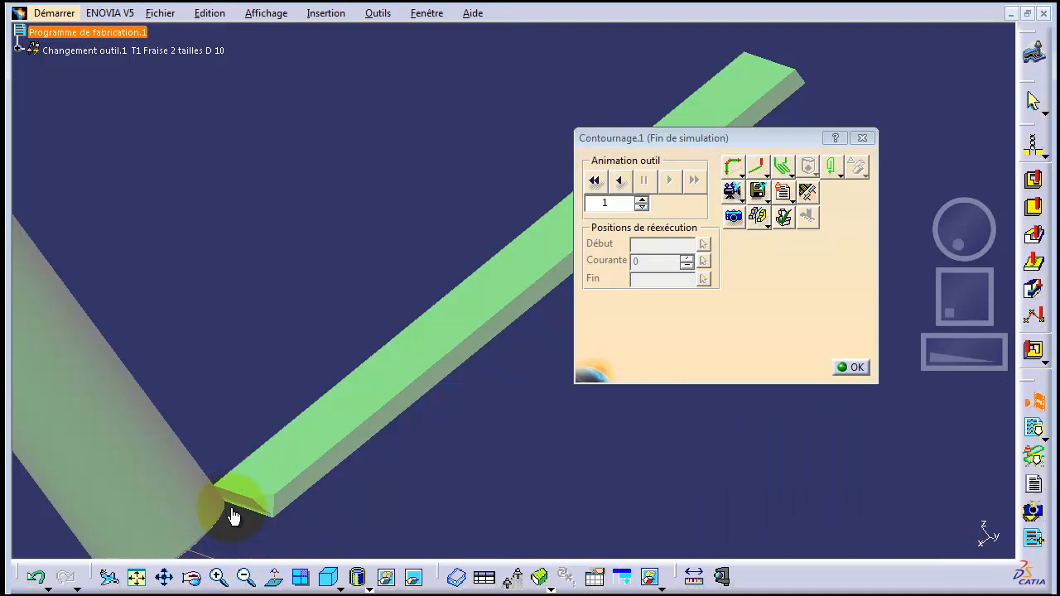
- Inspect the leftover chamfer on the stock's end from the side and in isometric view, and close the simulation
left_click_drag(941, 358, 994, 350)
left_click_drag(960, 306, 985, 245)
mouse_move(1058, 331)
left_mouse_down()
mouse_move(1055, 313)
mouse_move(1055, 332)
left_mouse_up()
middle_click_drag(1055, 332, 1055, 338)
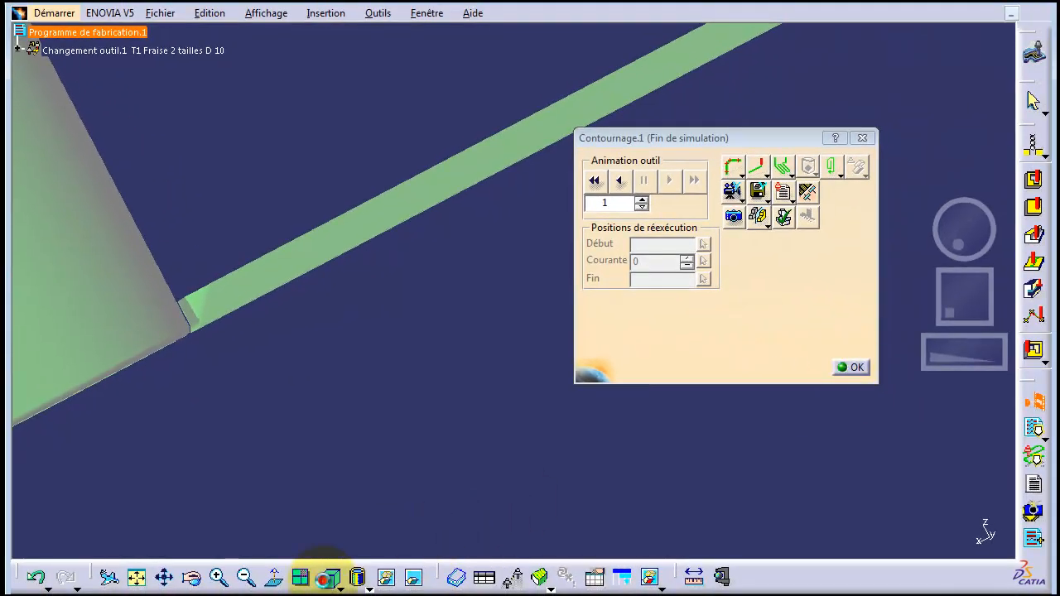
left_click(328, 577)
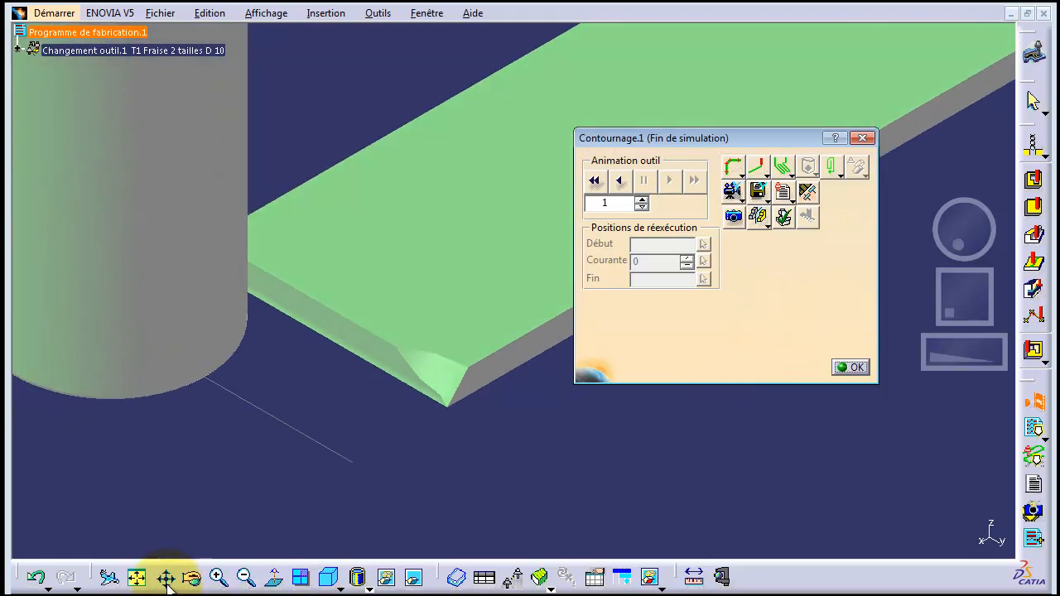
left_click(137, 577)
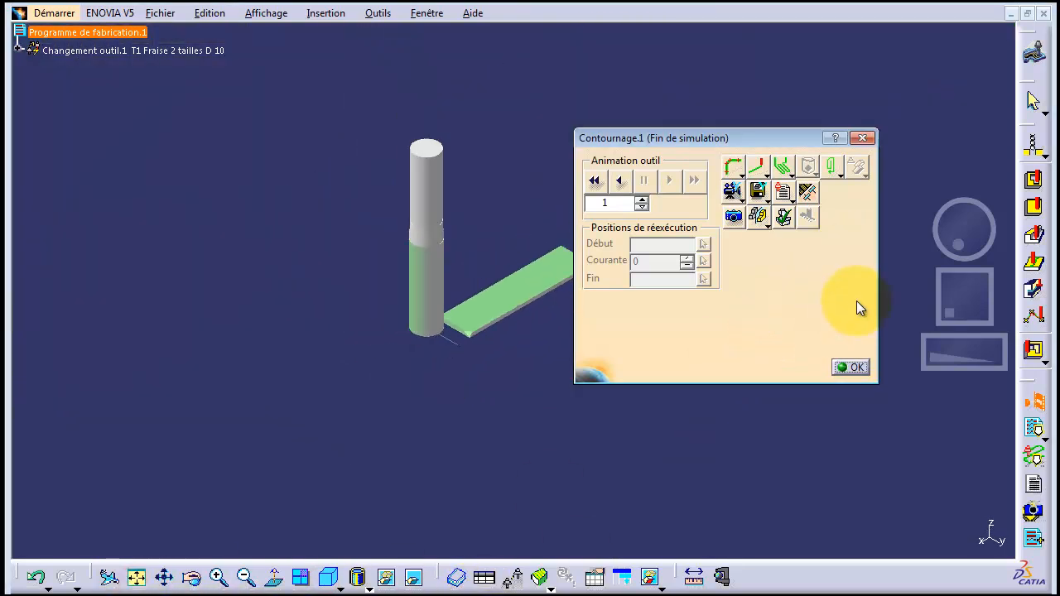
left_click(851, 369)
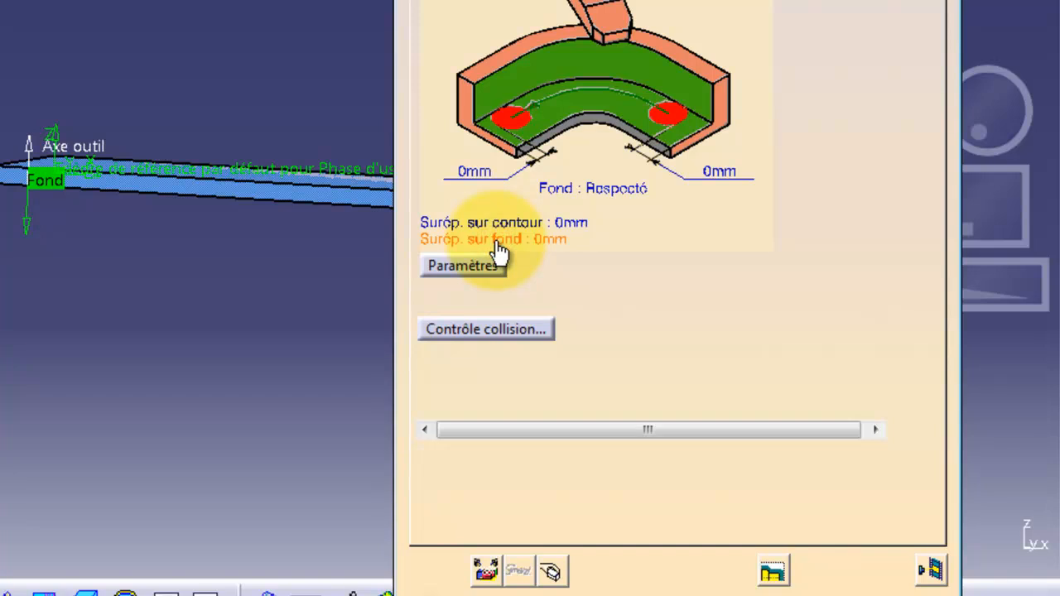
- Set Contournage.1's offset on the bottom (Surép. sur fond) to -2 mm
double_click(496, 240)
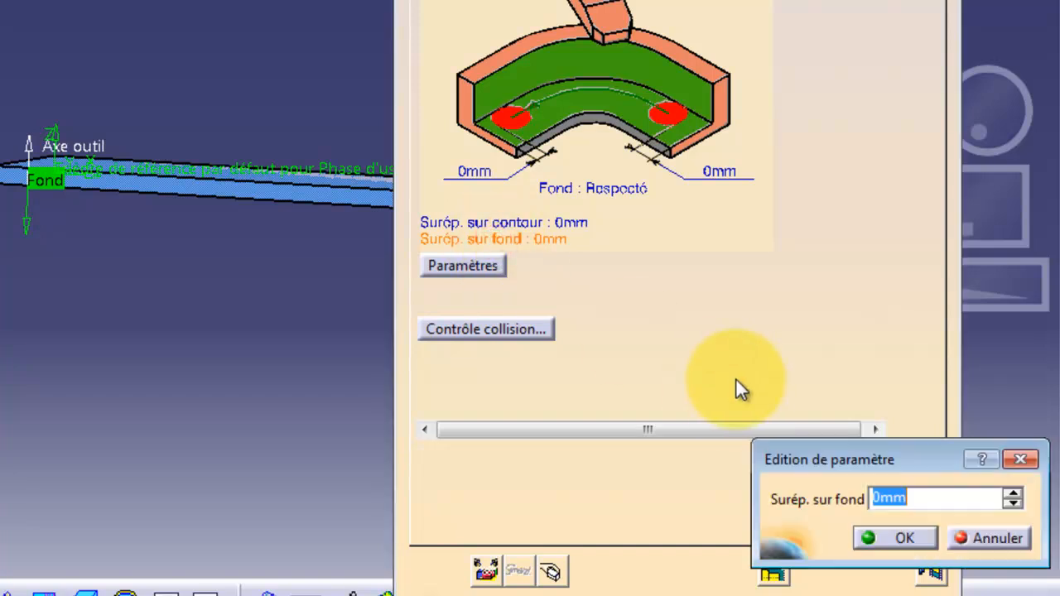
type("-2")
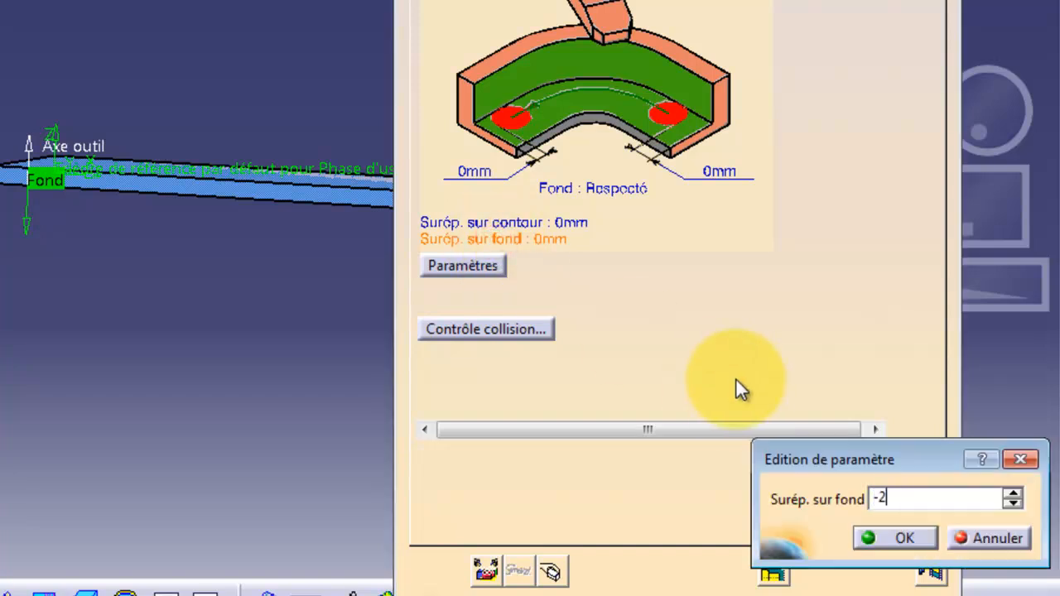
left_click(899, 539)
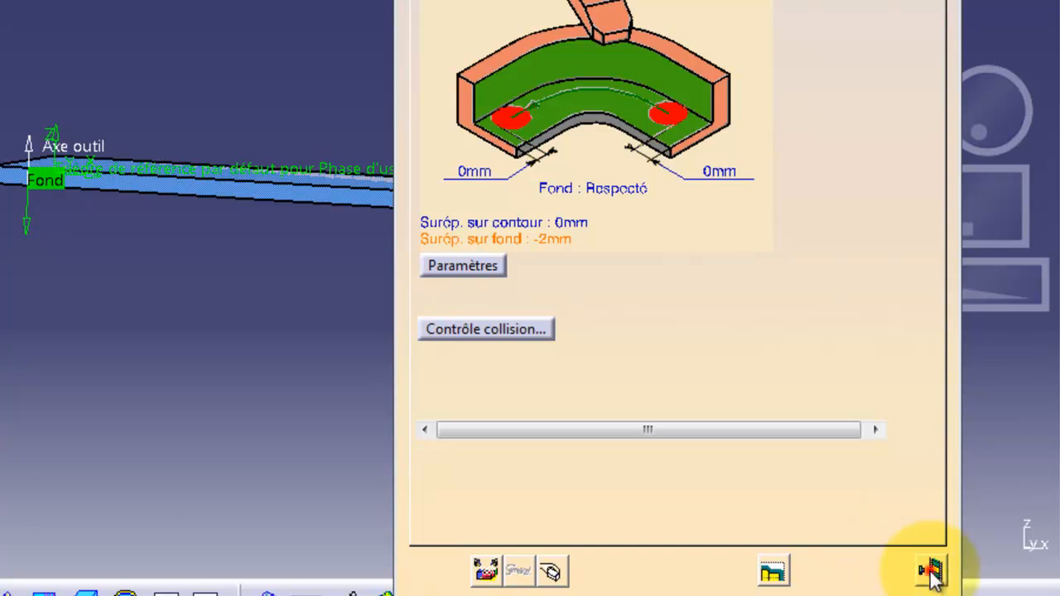
- Replay the contouring tool path, checking the tool tip's height below the part's underside from low side views, and close the replay
left_click(928, 568)
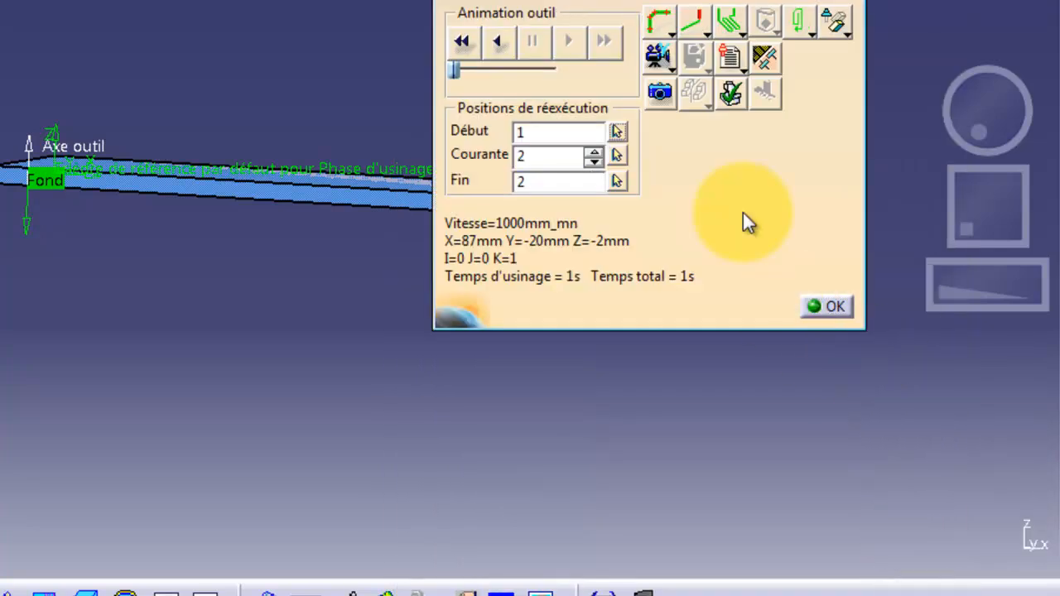
left_click_drag(656, 0, 130, 0)
left_click_drag(988, 99, 717, 191)
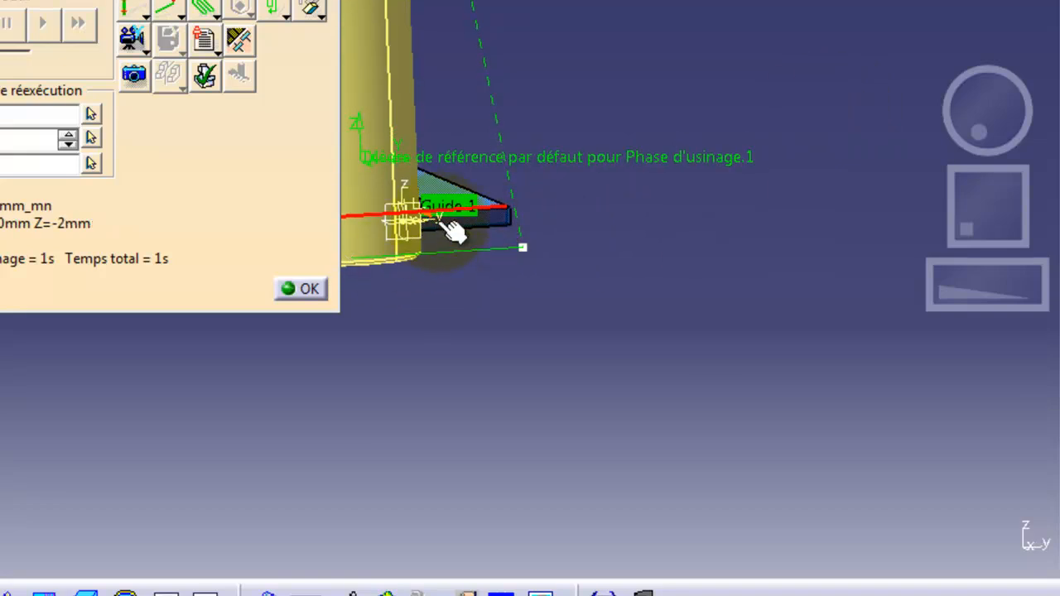
left_click_drag(969, 130, 1052, 165)
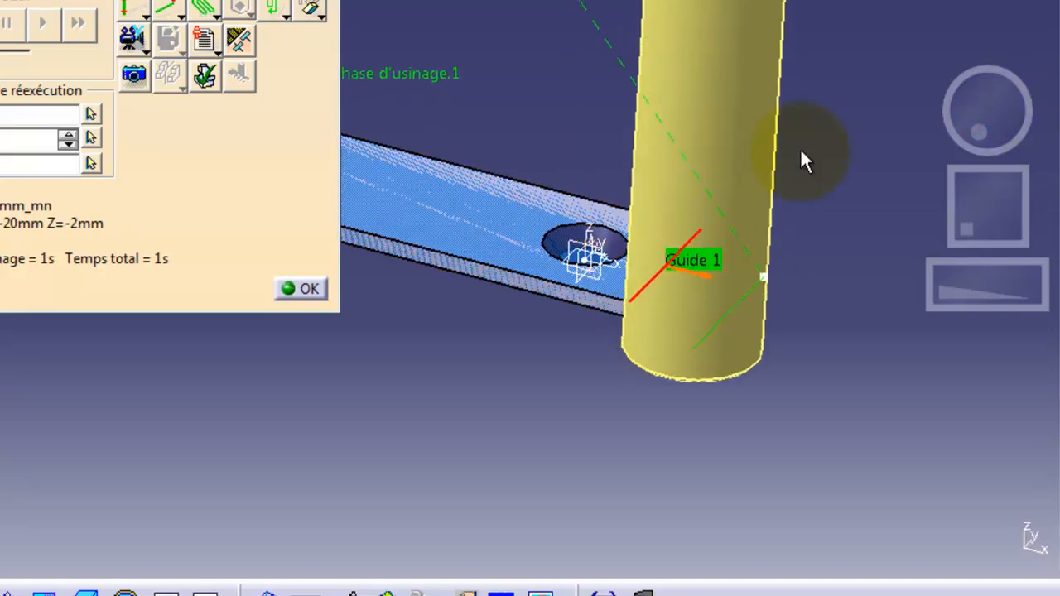
left_click(316, 294)
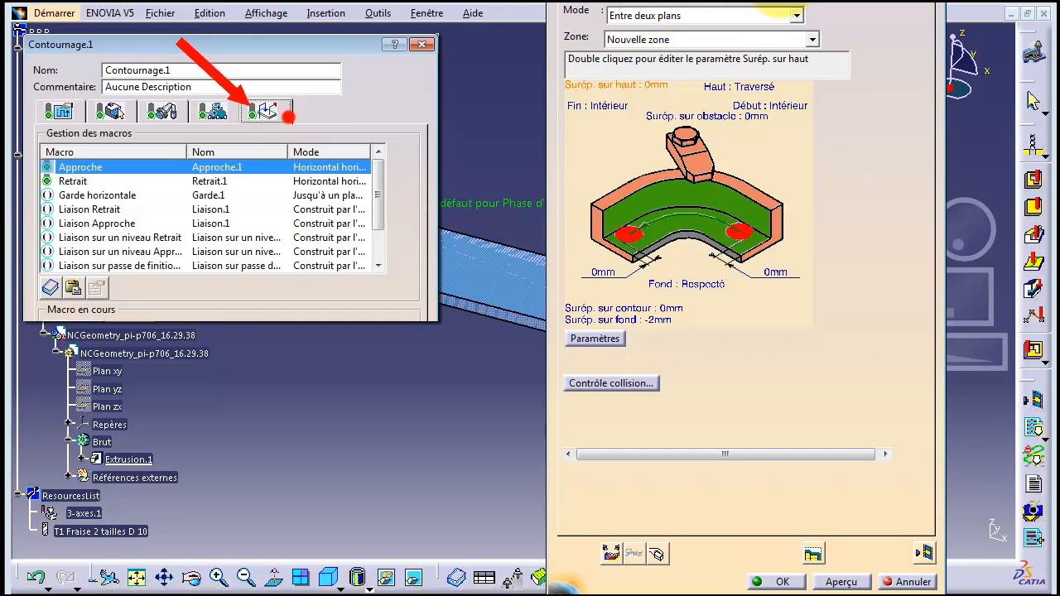
- Activate the Approche and Retrait macros of Contournage.1
left_click(778, 3)
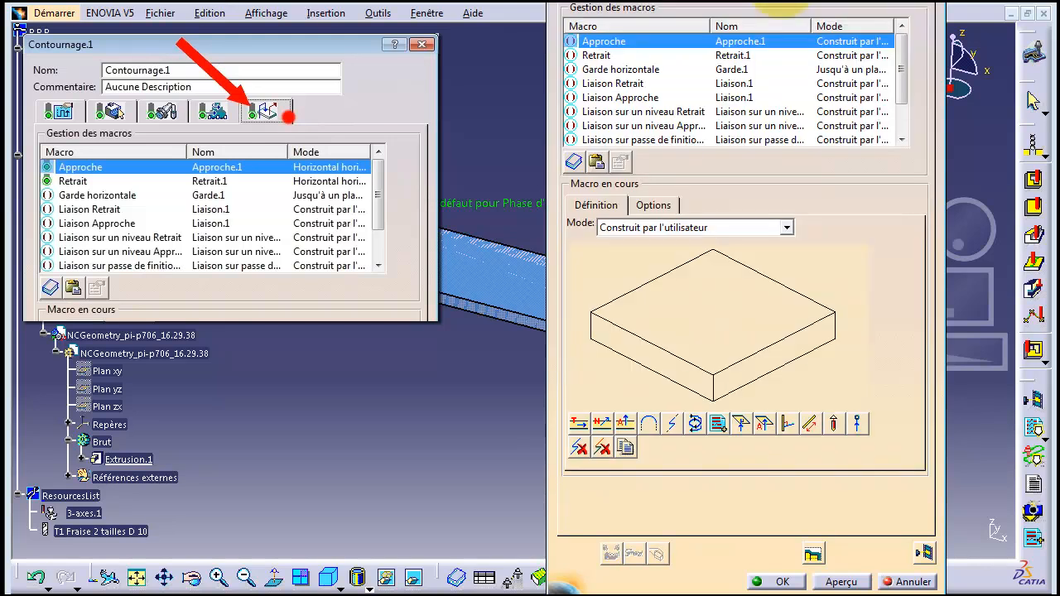
right_click(611, 41)
left_click(642, 49)
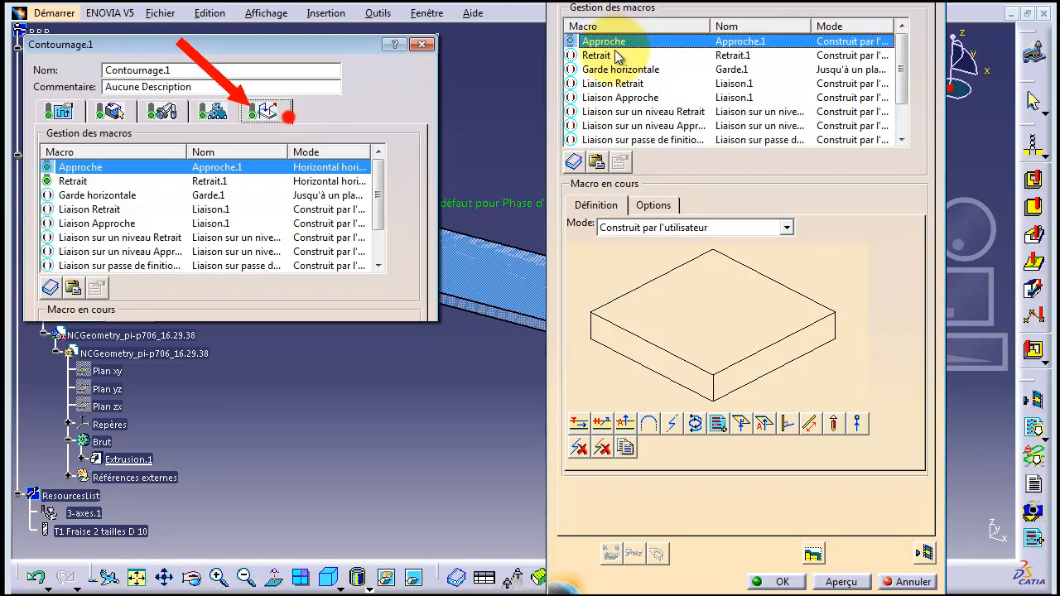
left_click(613, 55)
right_click(613, 54)
left_click(629, 67)
- Add a 10 mm tangent motion to both the Approche and Retrait macros
left_click(611, 40)
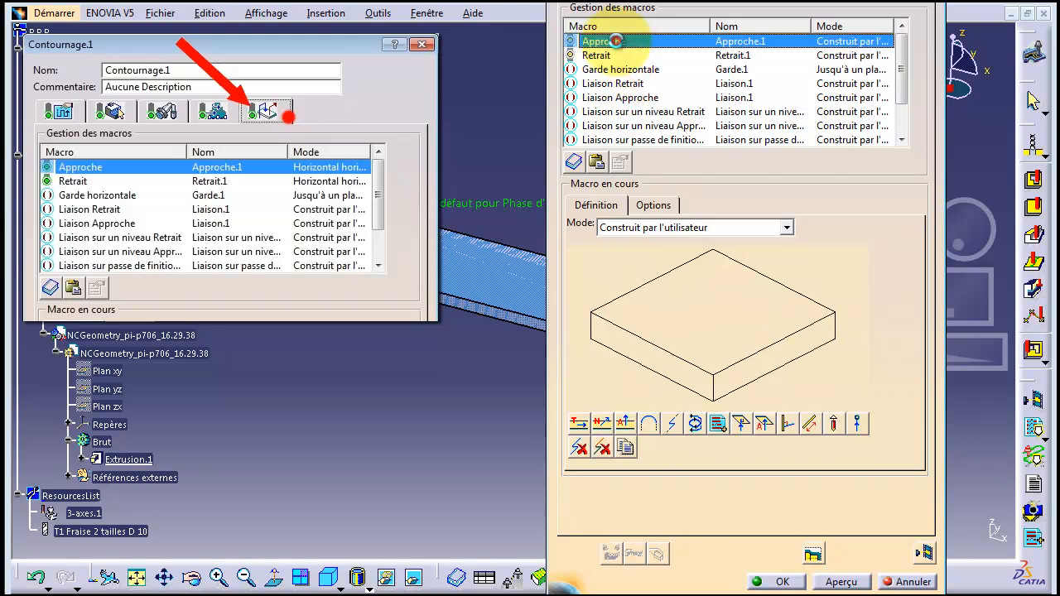
left_click(579, 425)
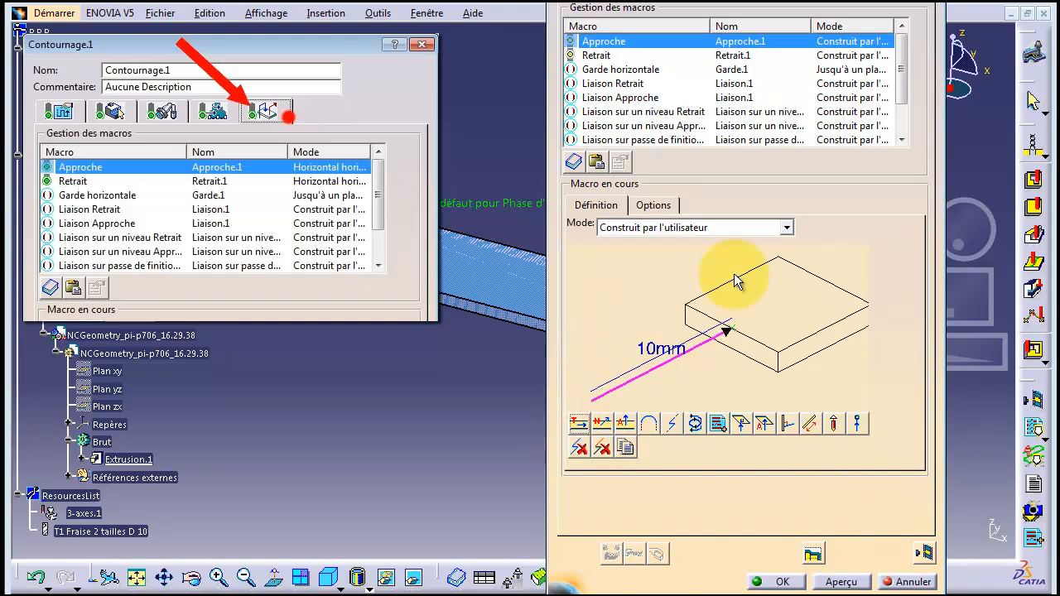
left_click(613, 55)
left_click(579, 423)
- Replay the tool path point by point from its start to its end, viewing the approach and retract moves
left_click(923, 555)
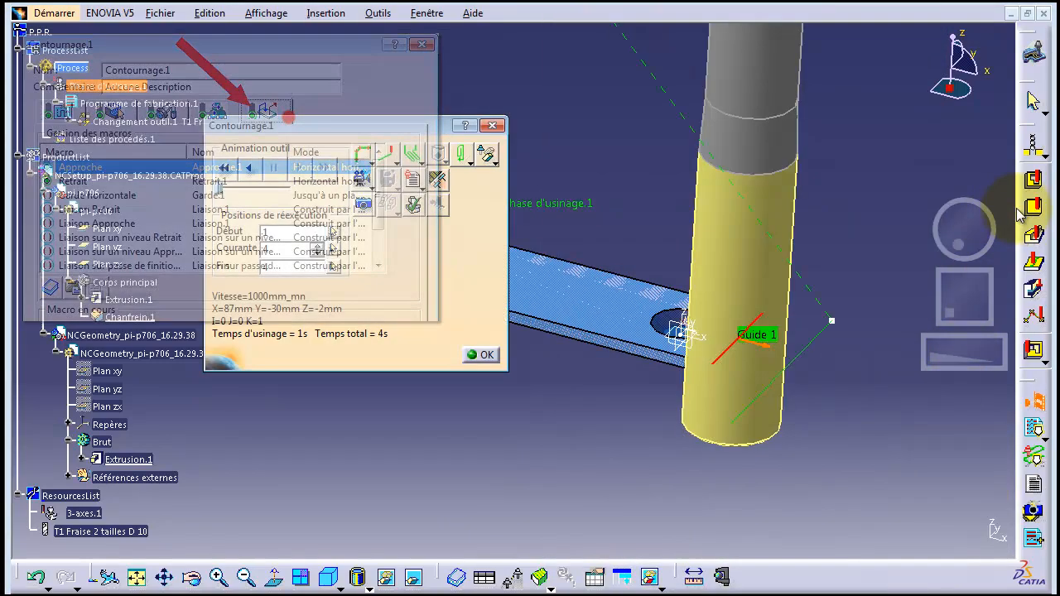
left_click_drag(979, 233, 914, 247)
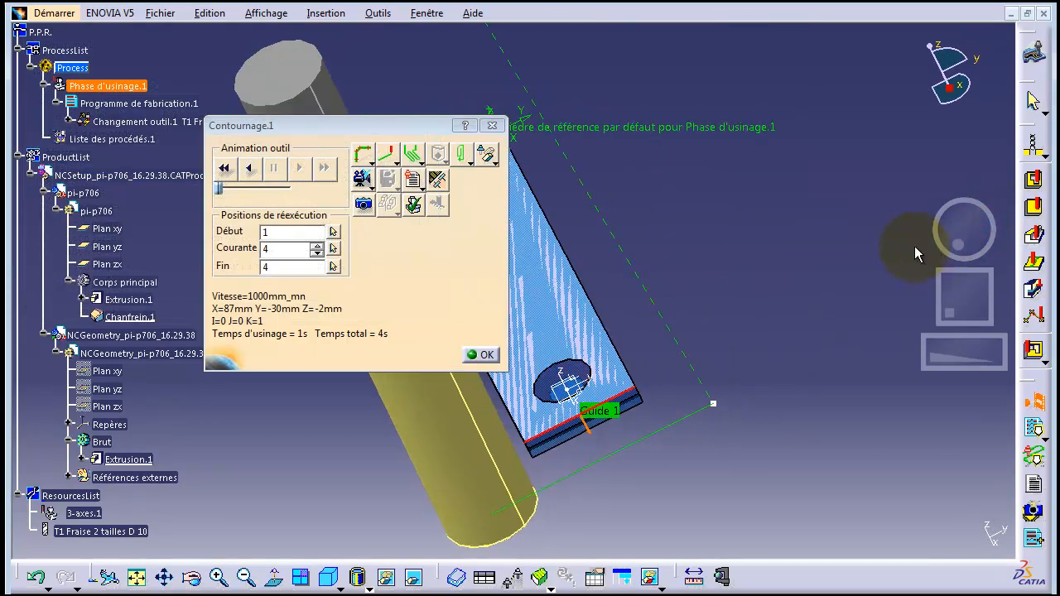
left_click(224, 168)
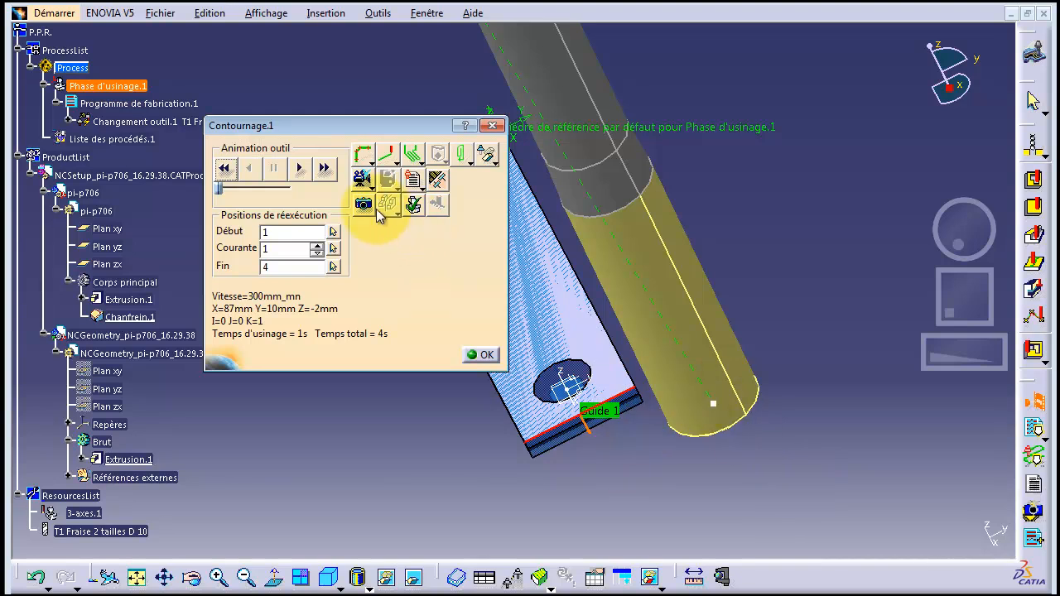
left_click(300, 169)
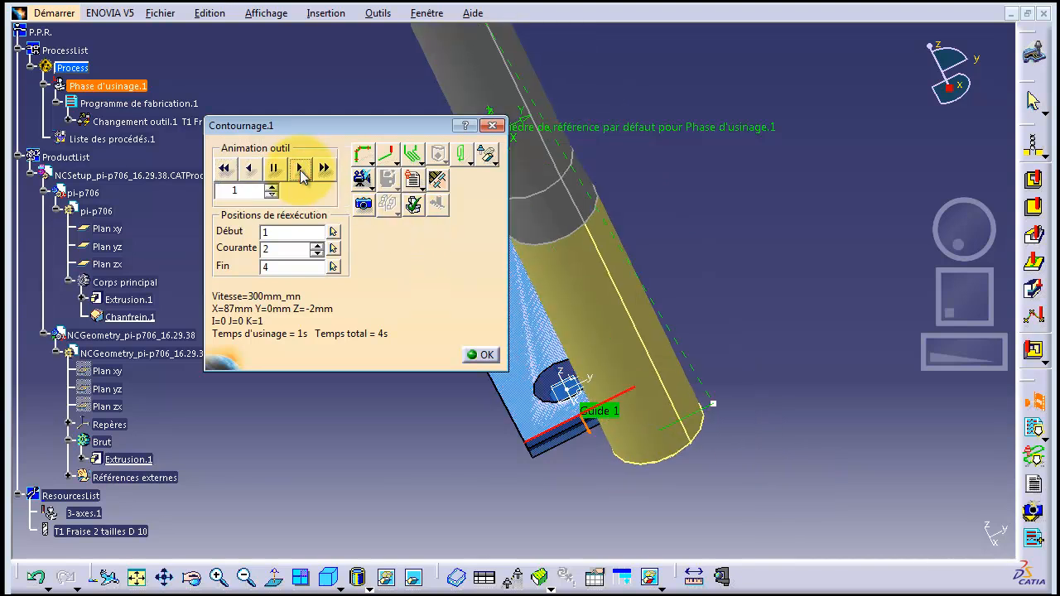
left_click(300, 169)
left_click(300, 169)
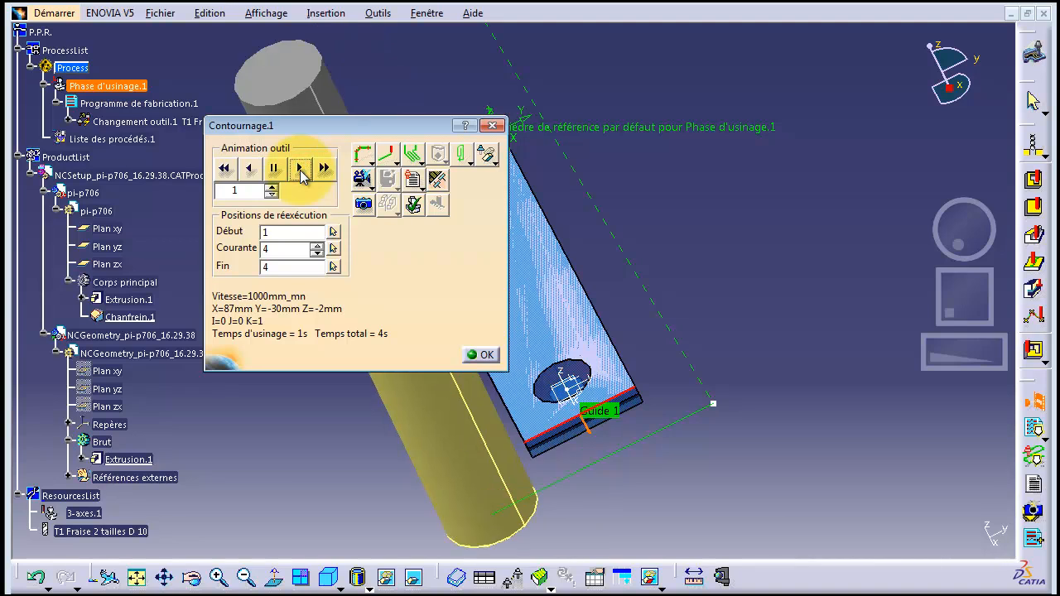
- View the photo simulation briefly, and run the material-removal video from the last saved result to its end
left_click(363, 204)
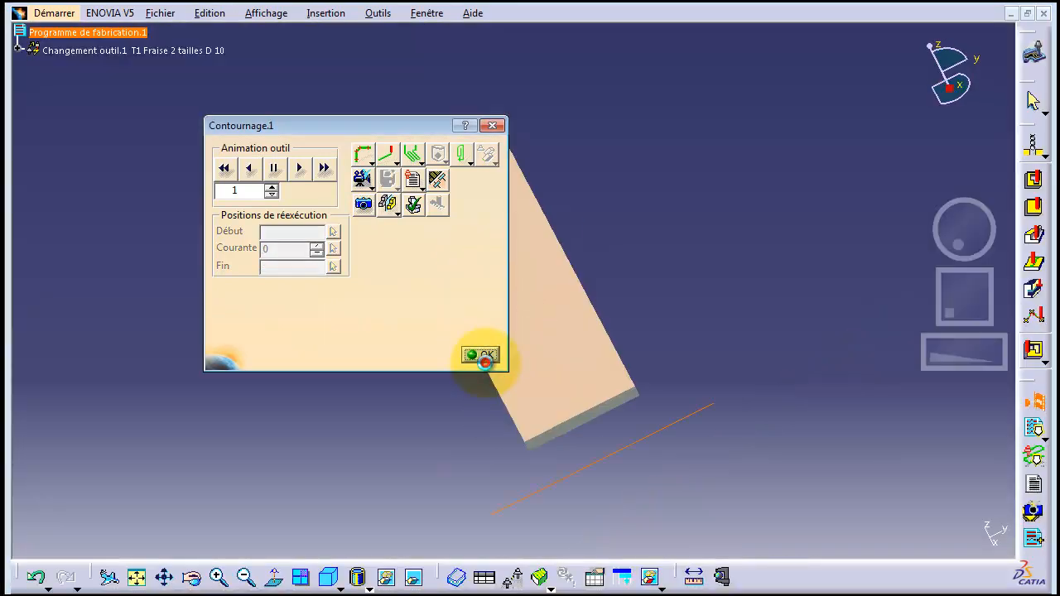
left_click(485, 356)
left_click(925, 553)
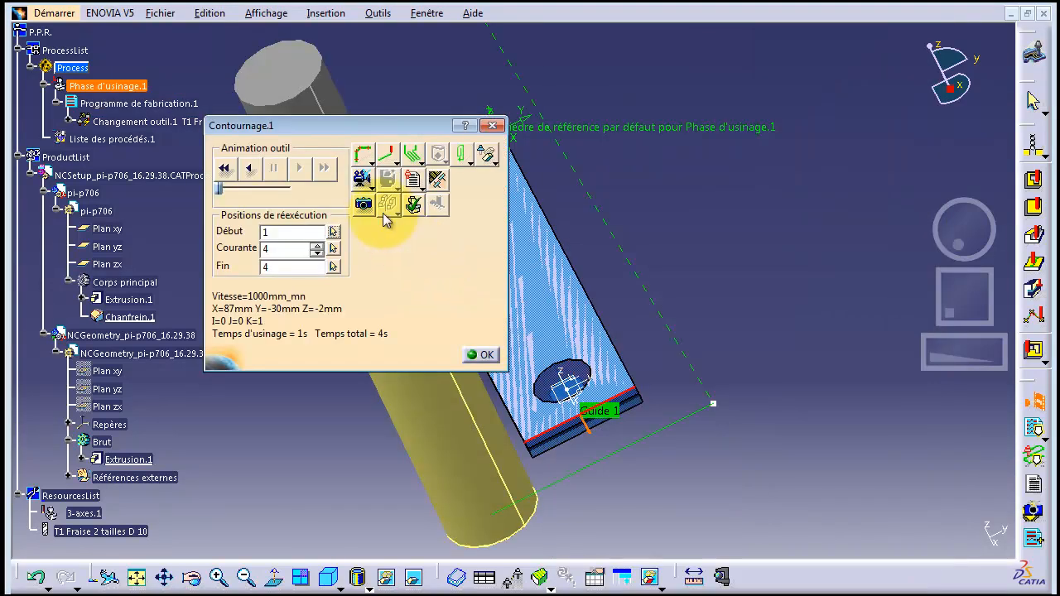
left_click(362, 179)
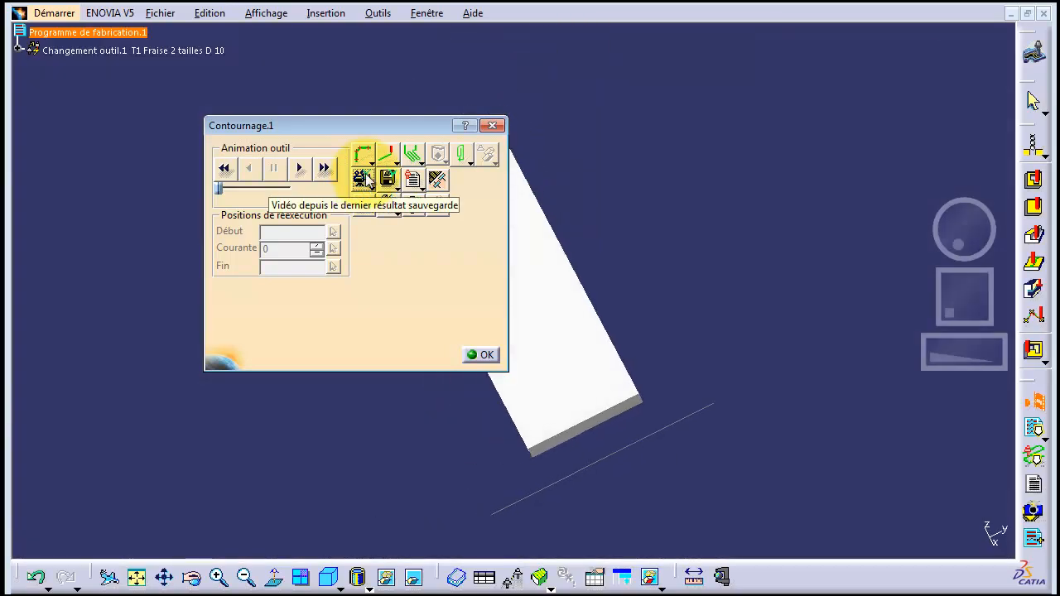
left_click(222, 168)
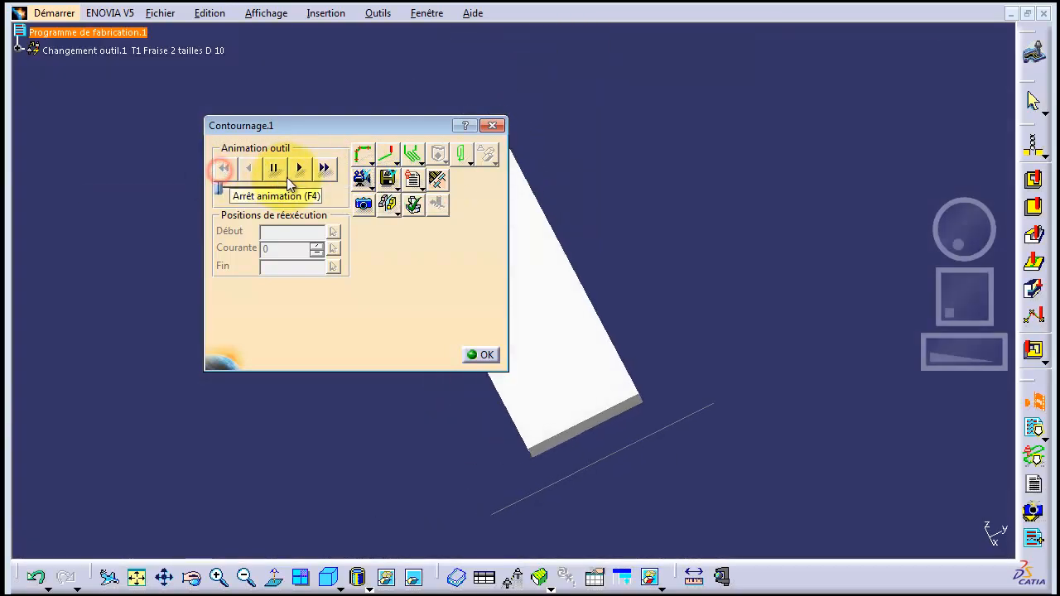
left_click(299, 168)
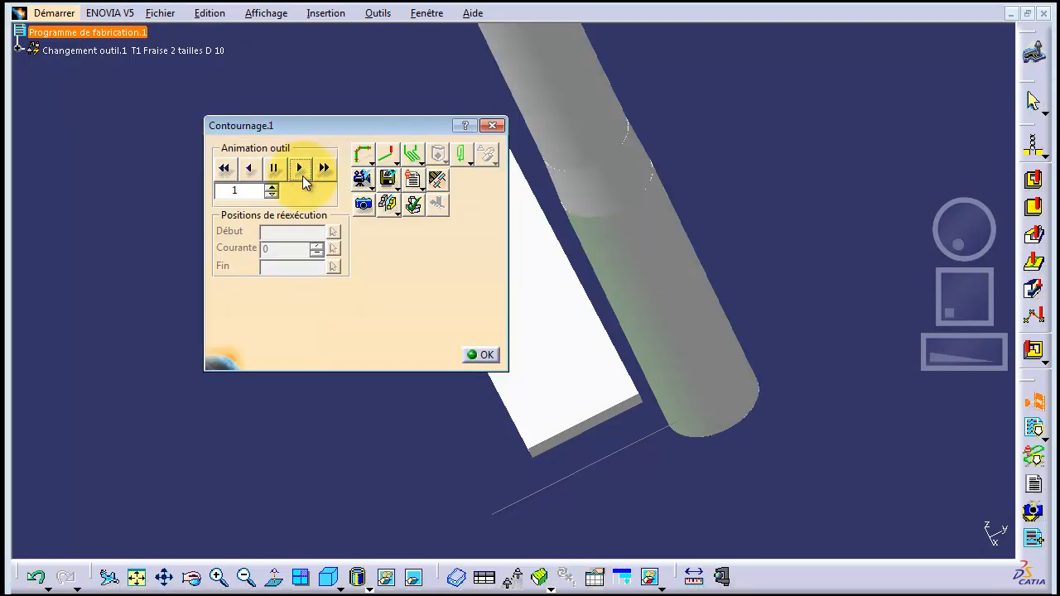
left_click(300, 170)
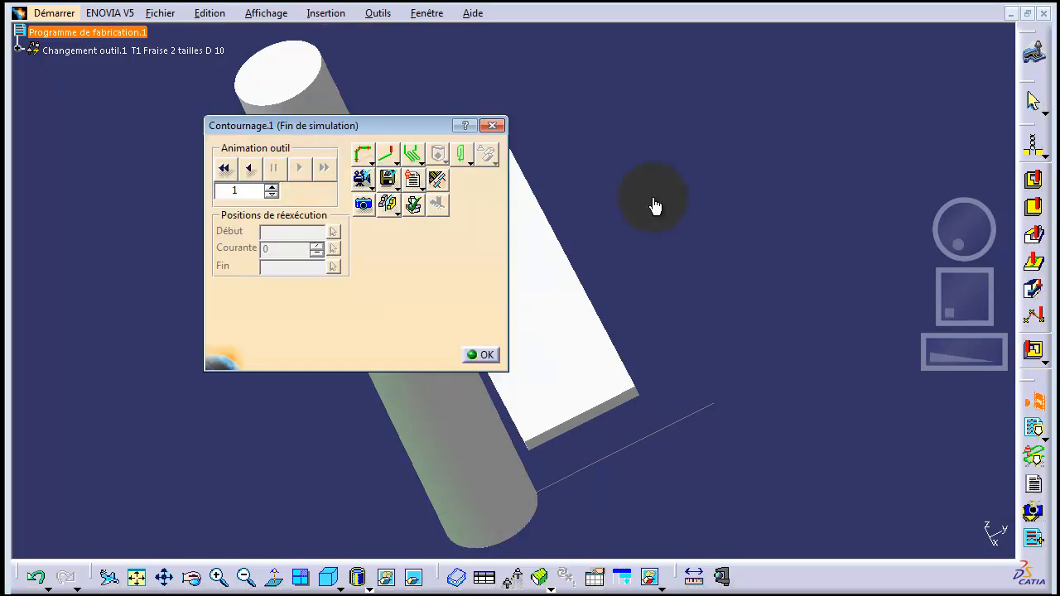
- Examine the stock's machined end face and lower edge from close below, and close the simulation
left_click_drag(969, 240, 859, 229)
left_click_drag(407, 125, 764, 54)
left_click_drag(936, 352, 1005, 345)
left_click_drag(965, 304, 1005, 230)
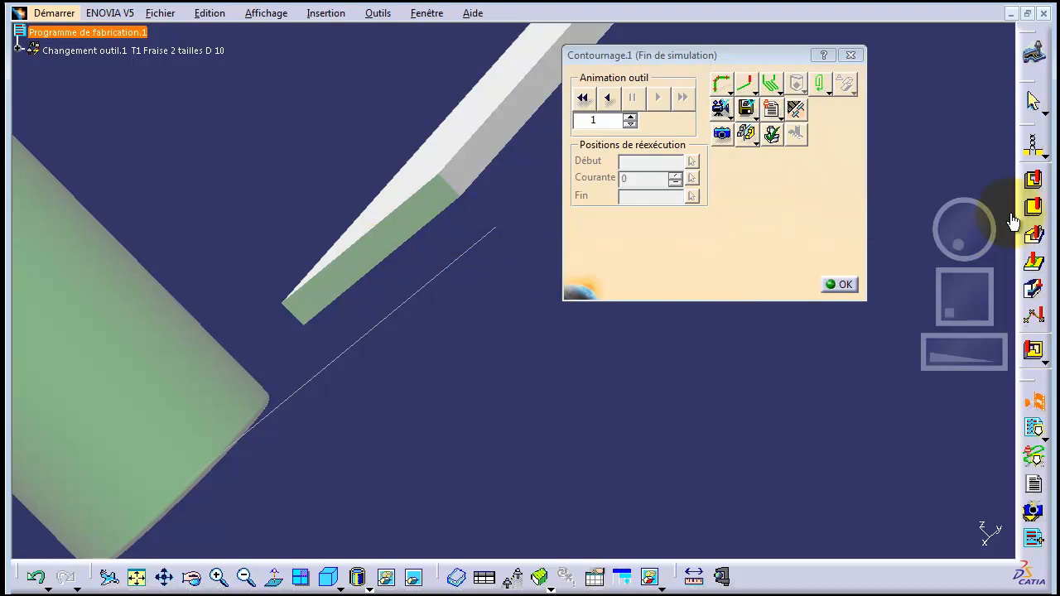
left_click_drag(964, 229, 995, 220)
left_click(841, 284)
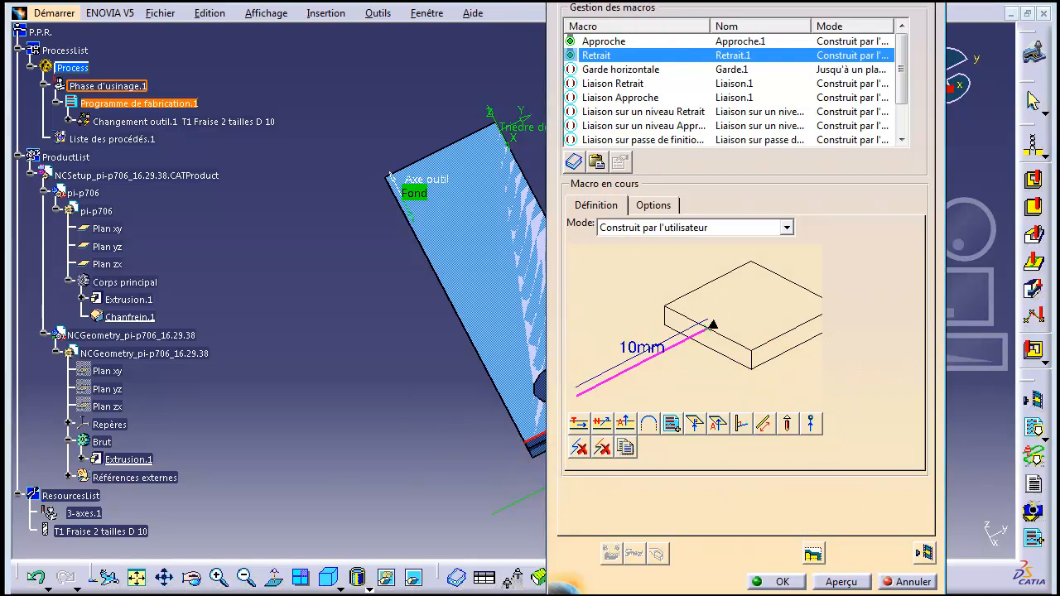
- Remove all motions from both the Approche and Retrait macros of the contouring operation
left_click_drag(705, 0, 789, 25)
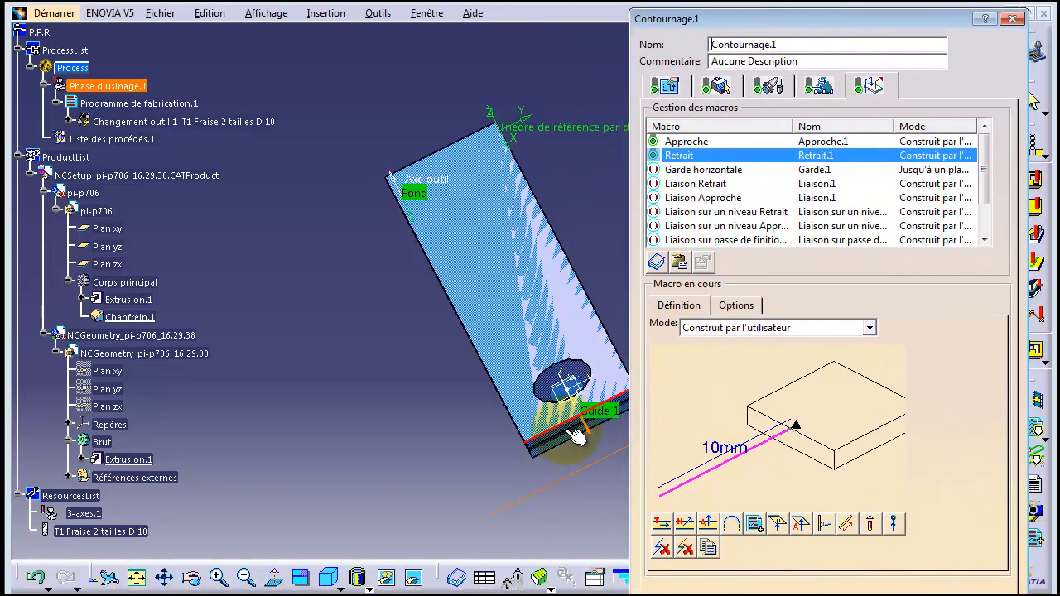
left_click(695, 142)
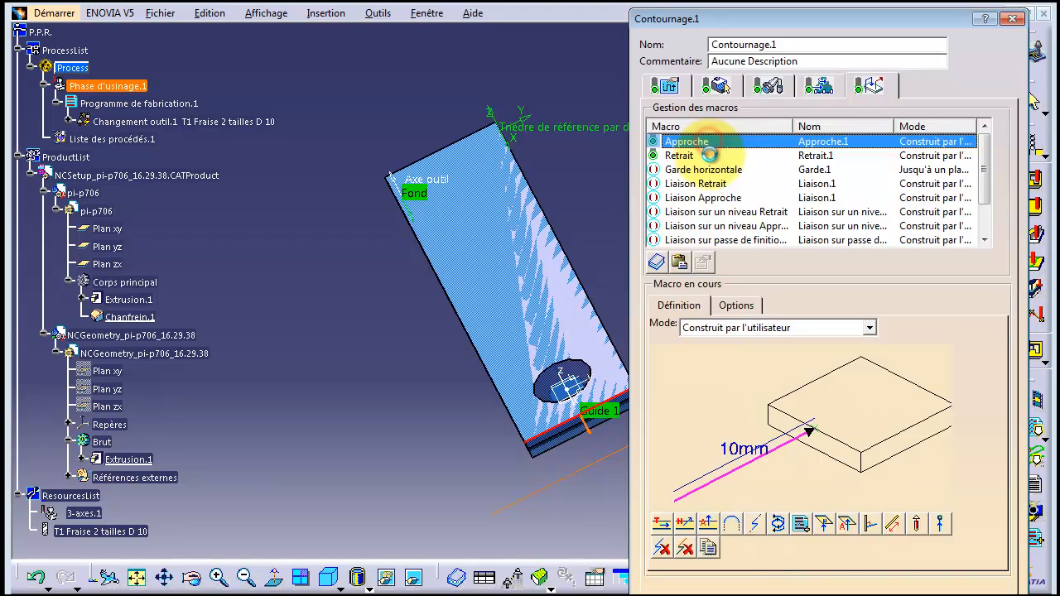
right_click(709, 146)
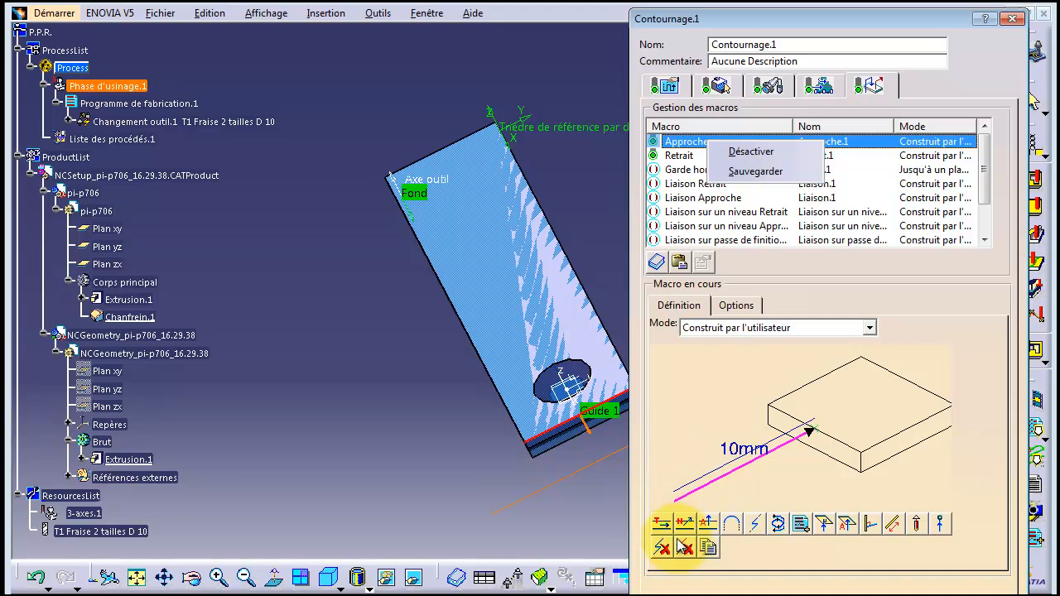
left_click(685, 553)
left_click(699, 155)
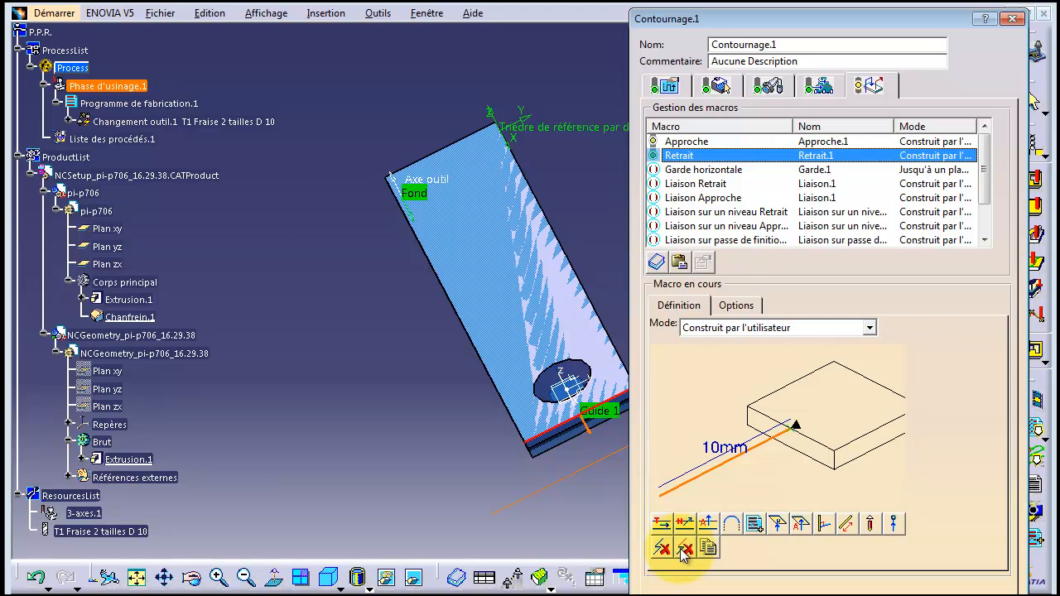
left_click(684, 554)
- Set the mode of both the Approche and Retrait macros to Horizontal horizontal axial
left_click(700, 141)
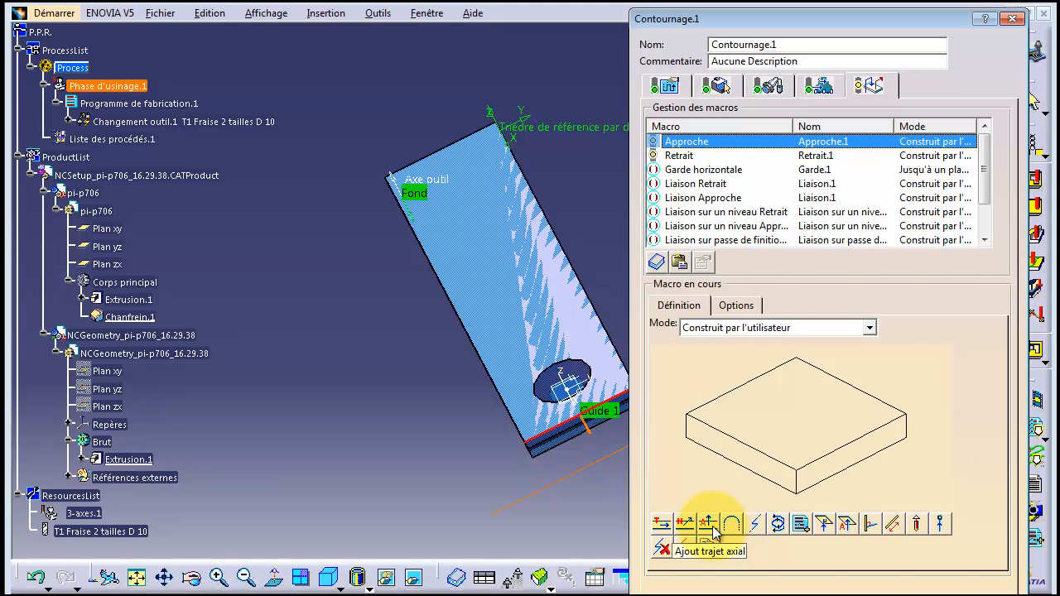
left_click(869, 328)
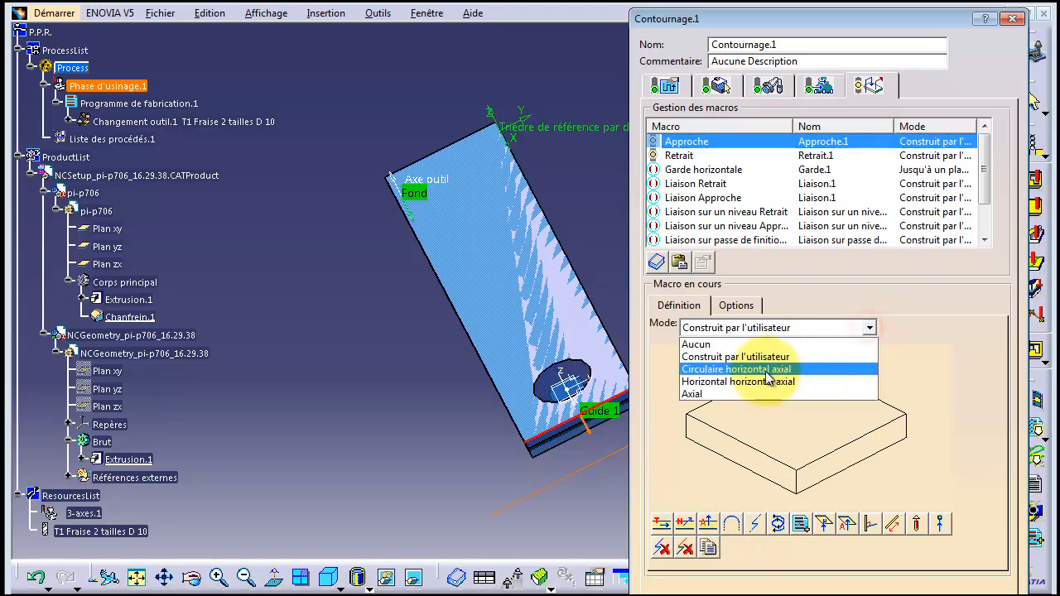
left_click(740, 382)
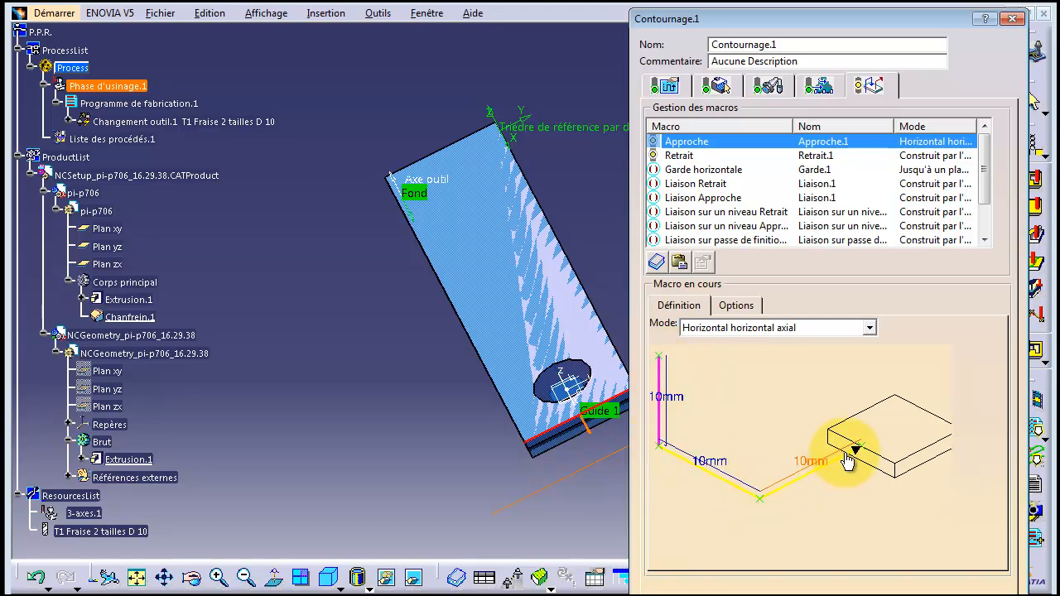
left_click(709, 157)
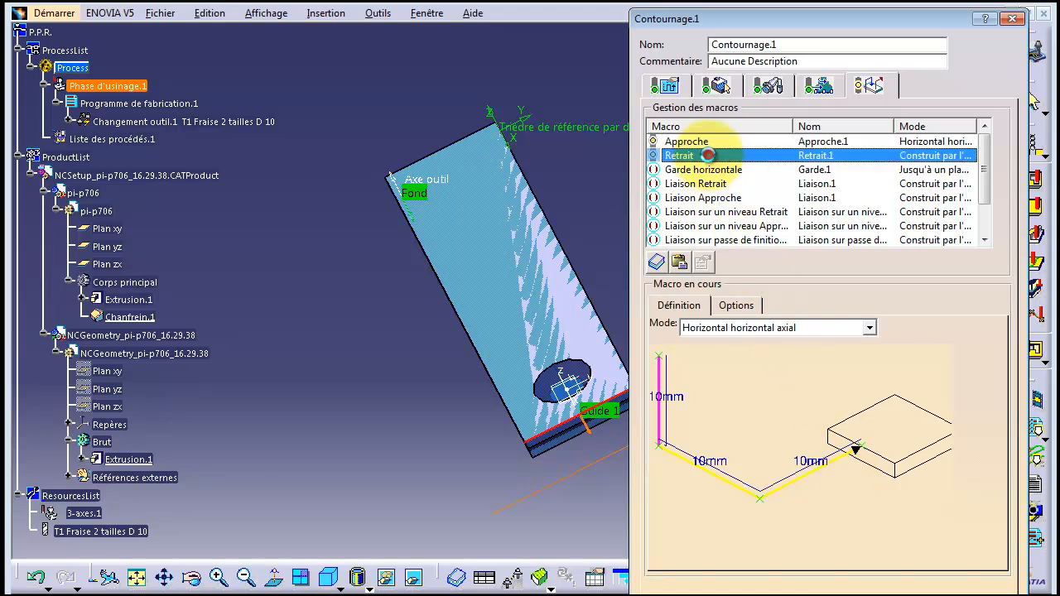
left_click(869, 328)
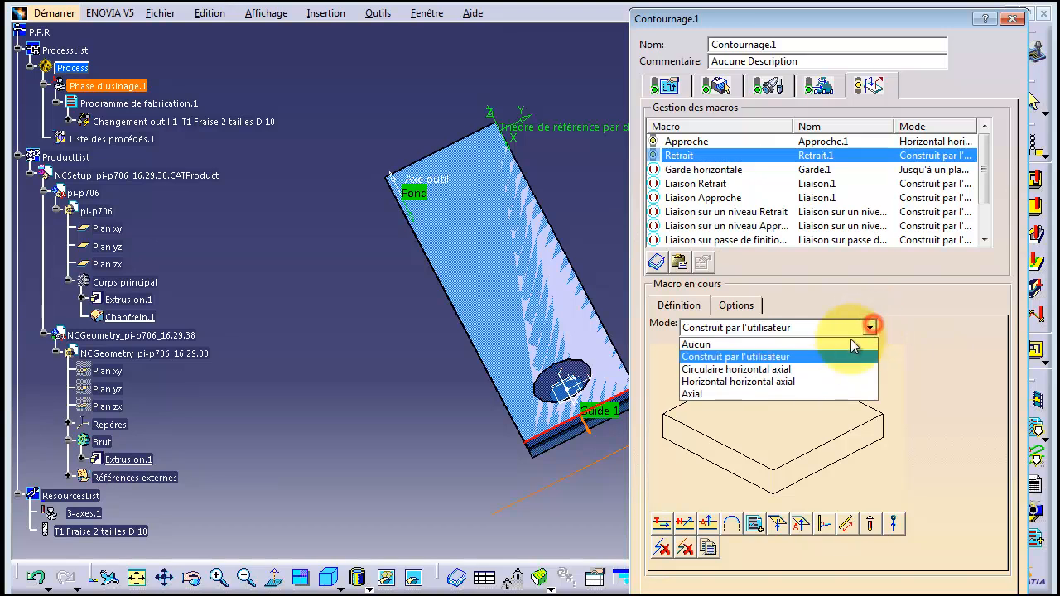
left_click(770, 383)
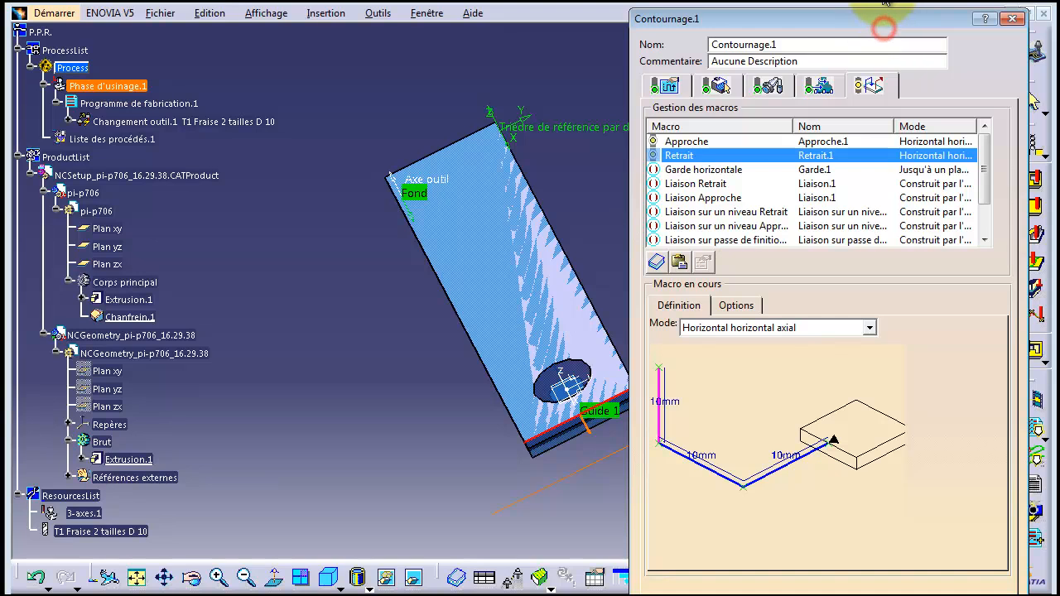
- Replay the tool path point by point from its start to its end, view it from another angle, and close the replay
left_click_drag(884, 27, 877, 0)
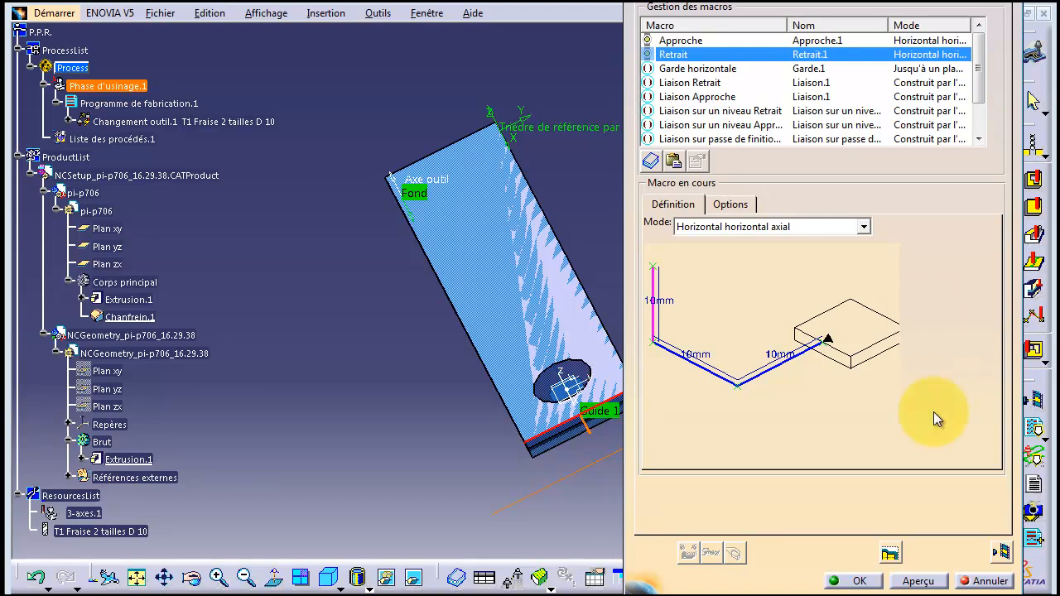
left_click(1003, 553)
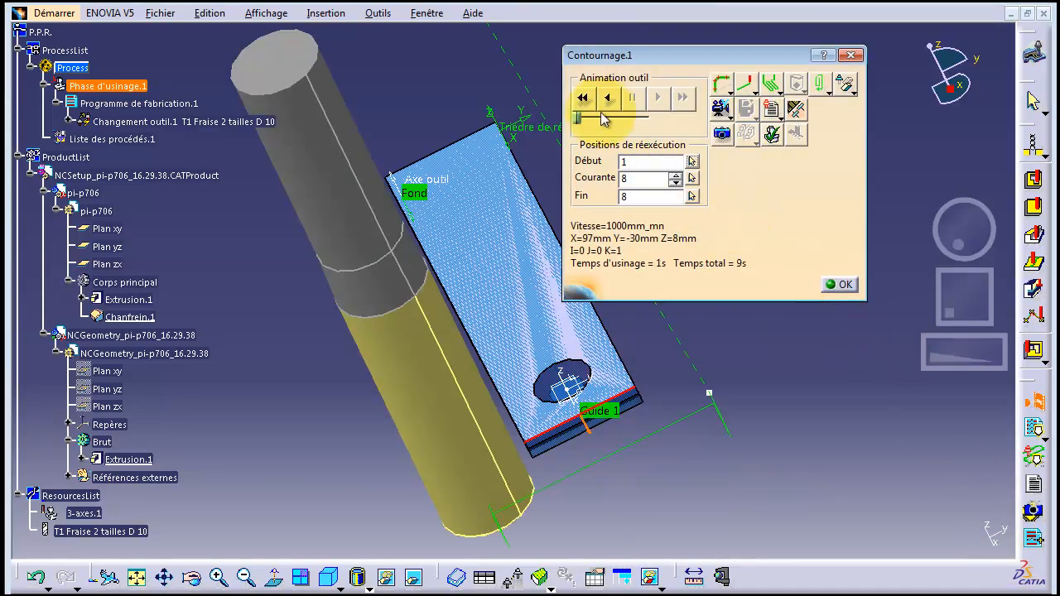
left_click(584, 100)
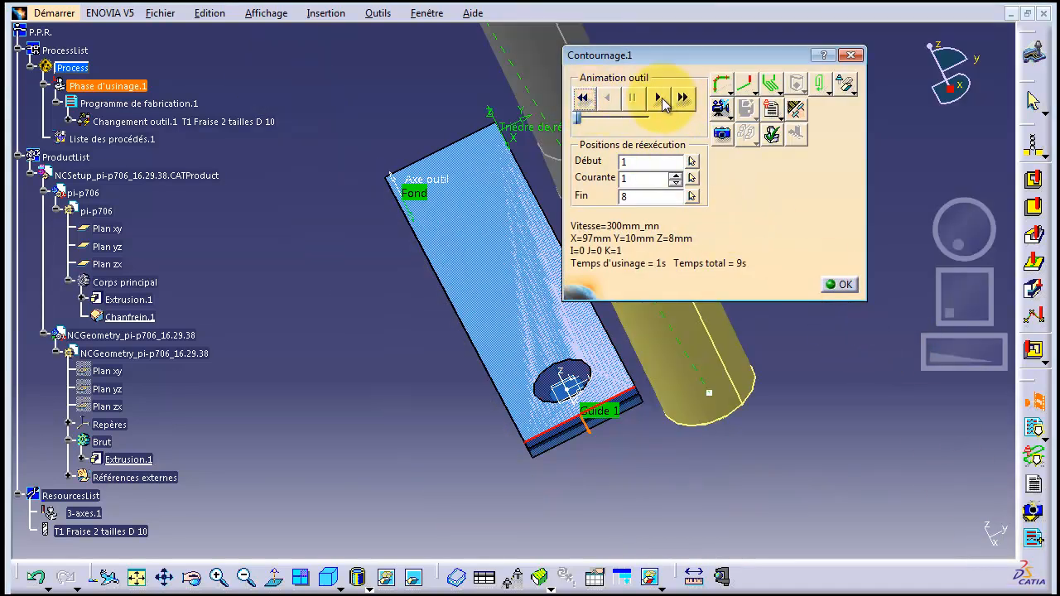
mouse_move(957, 243)
left_mouse_down()
mouse_move(954, 215)
mouse_move(954, 226)
left_mouse_up()
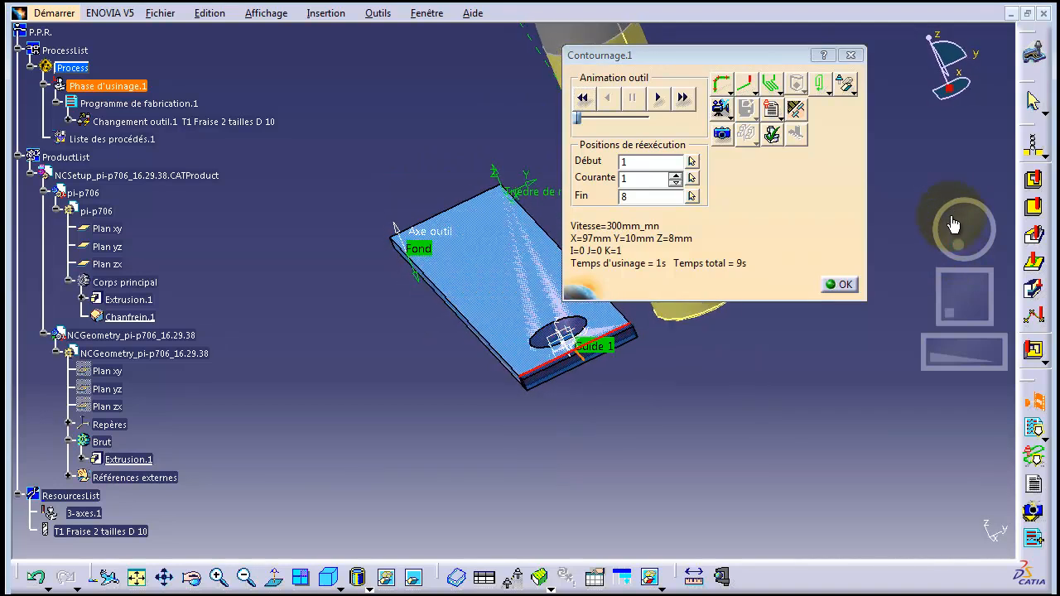
left_click_drag(791, 55, 286, 231)
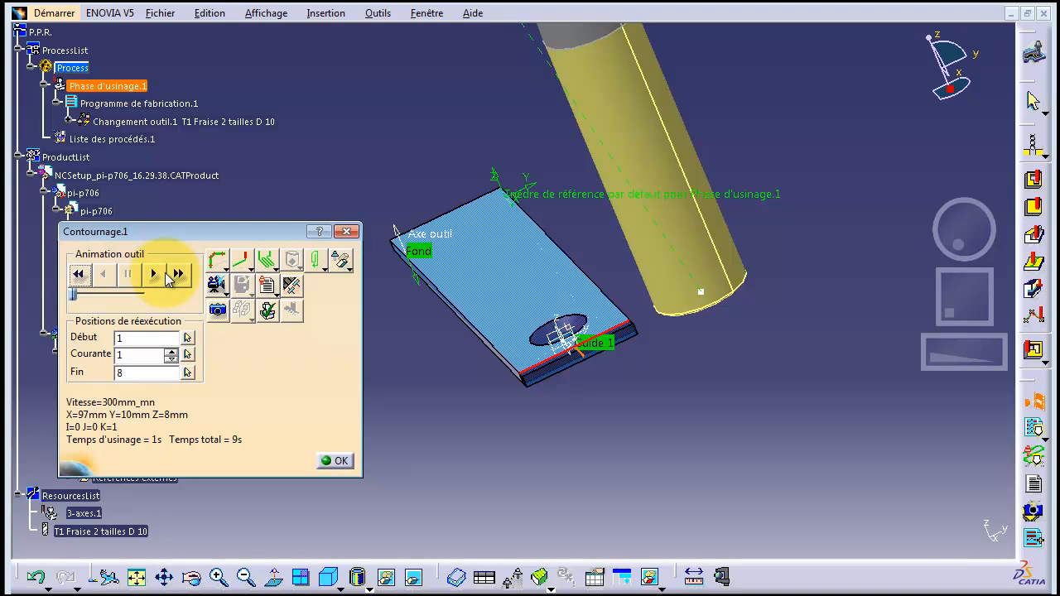
left_click(166, 275)
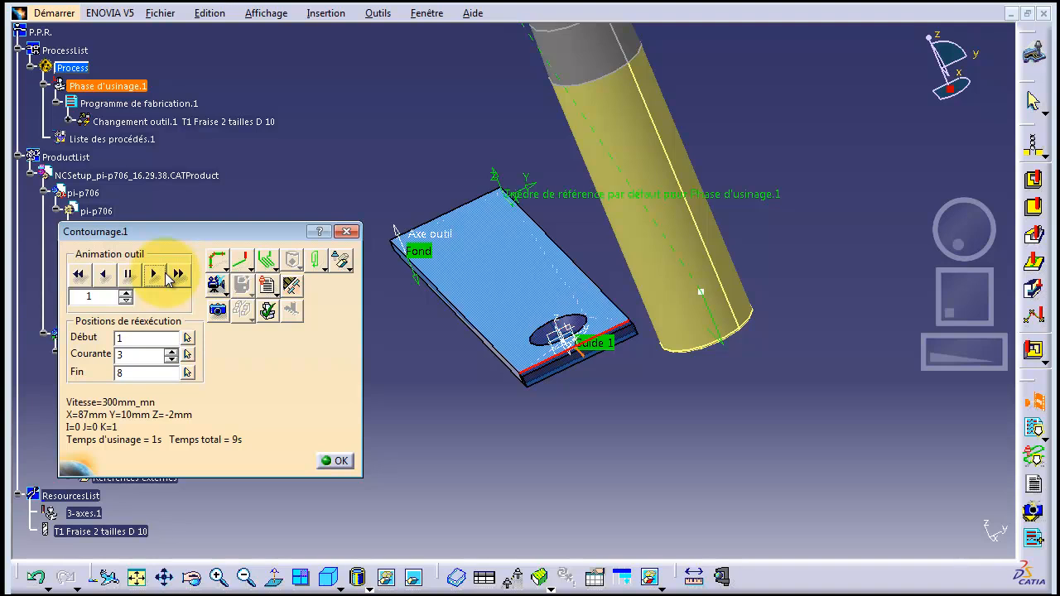
left_click(166, 275)
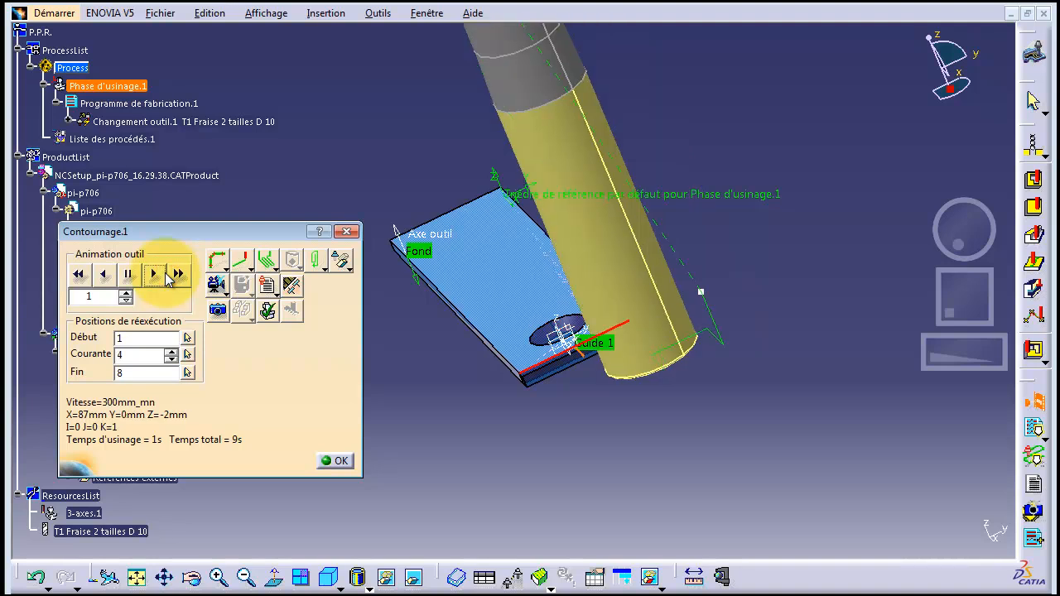
left_click(166, 275)
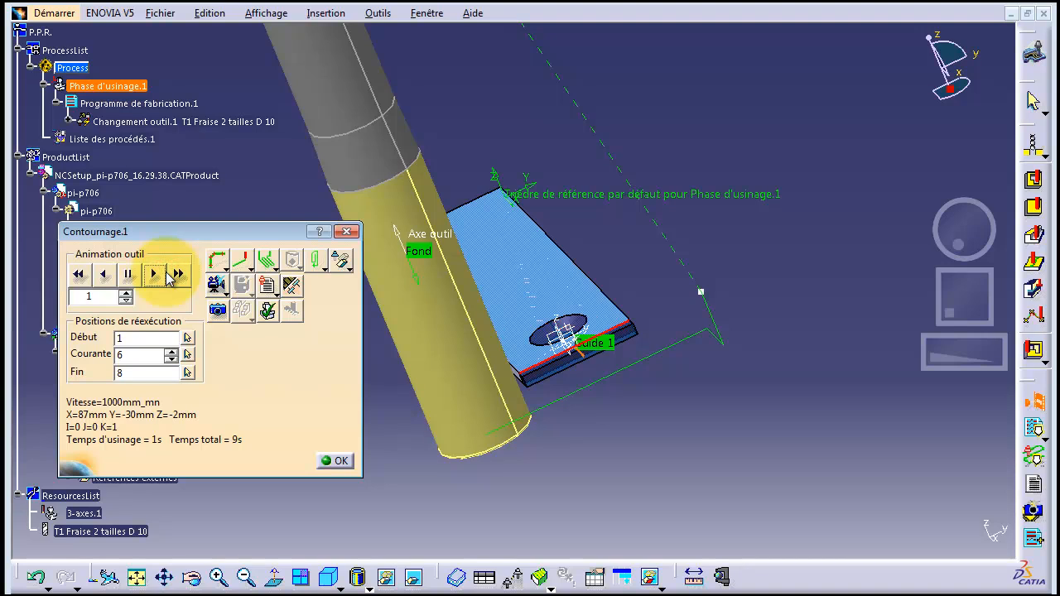
left_click(166, 275)
left_click(168, 274)
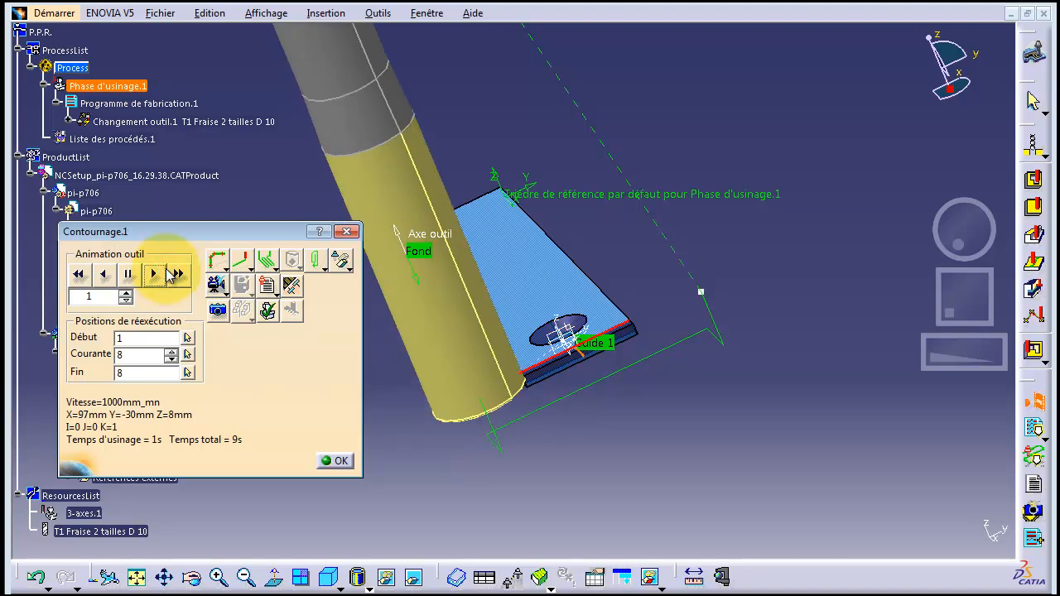
left_click_drag(958, 227, 981, 237)
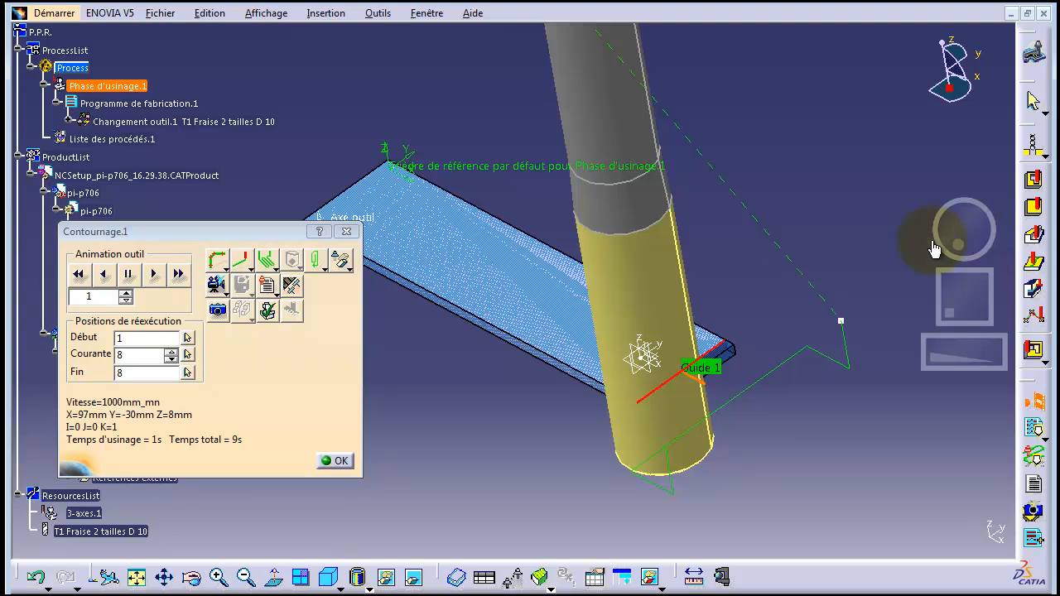
left_click(342, 462)
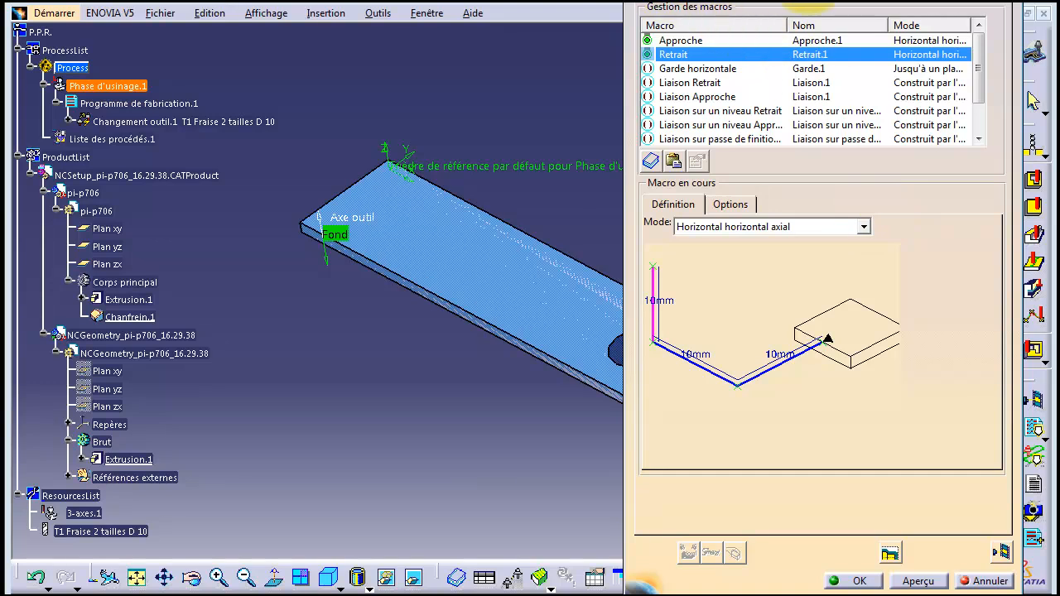
- Turn off the automatic calculation from tooling values for both the feed rates and the spindle speed
left_click(820, 5)
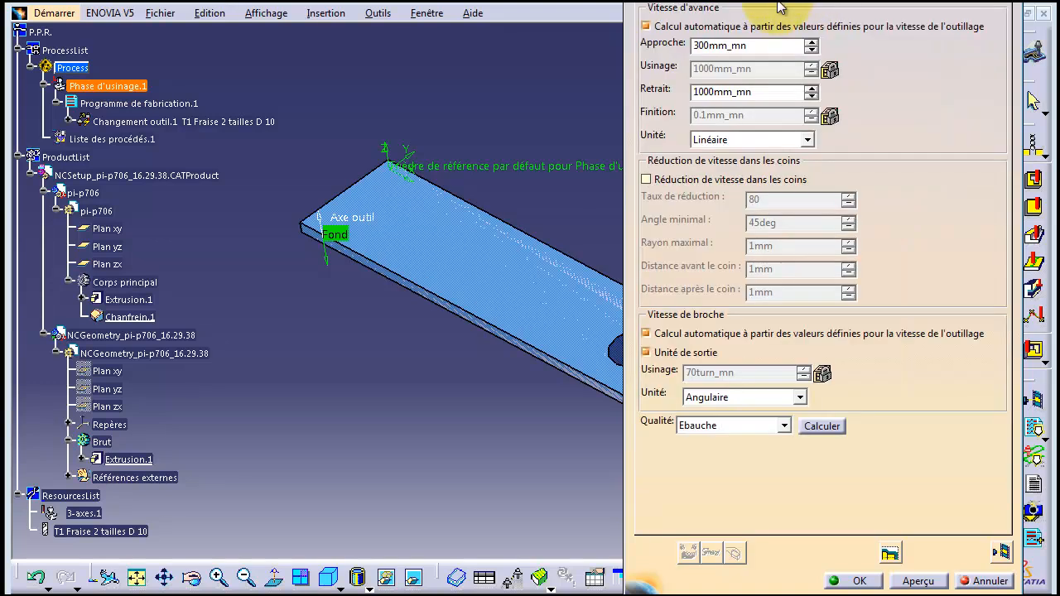
left_click(647, 27)
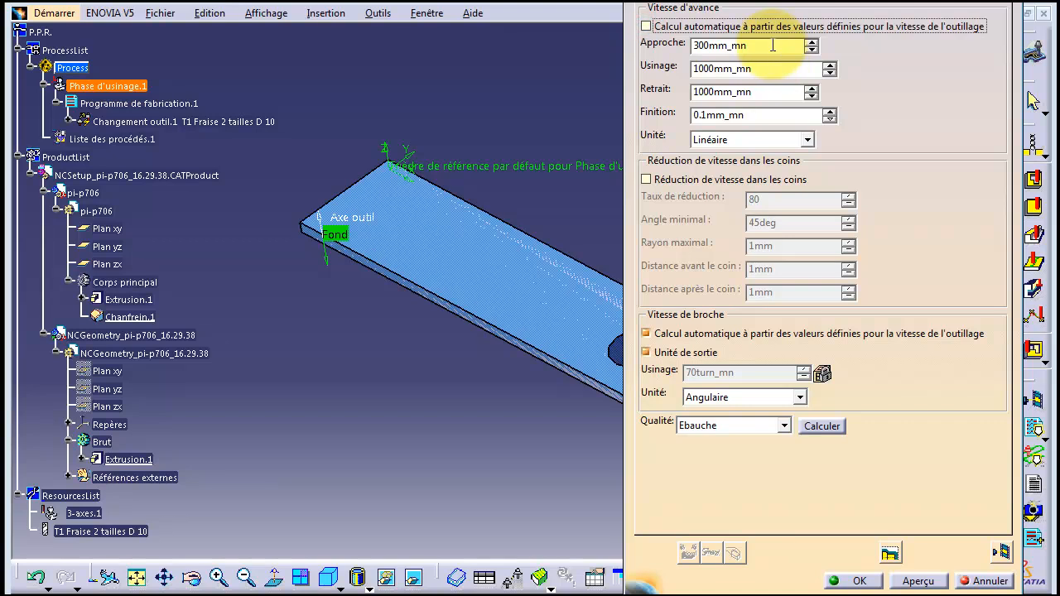
double_click(768, 45)
double_click(766, 69)
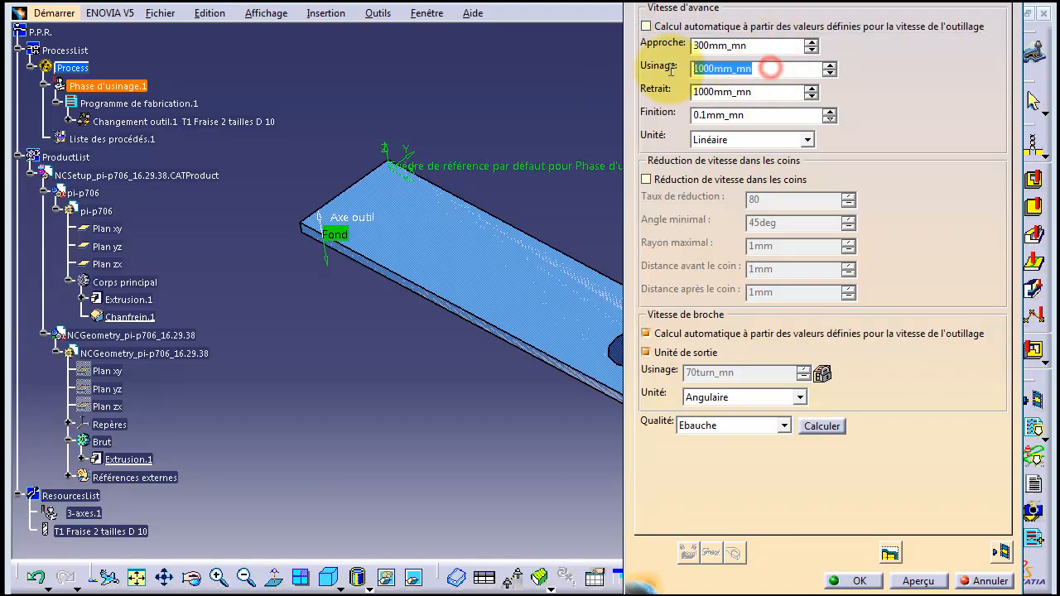
left_click(647, 333)
- Calculate the machining spindle speed with the formula 1000*100/3/16, and round it to 2100 turn_mn
double_click(747, 372)
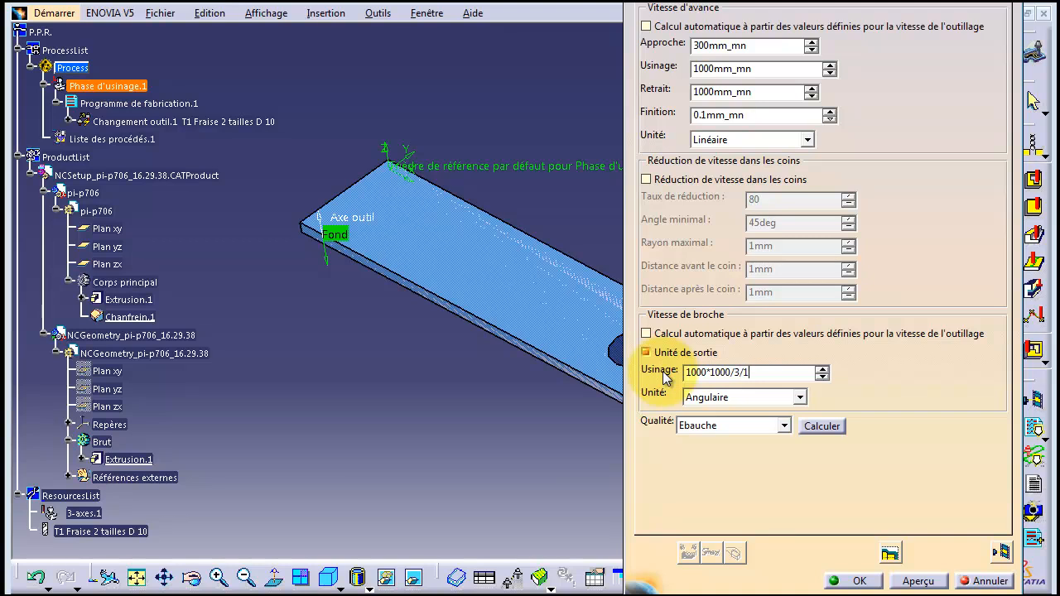
key("Return")
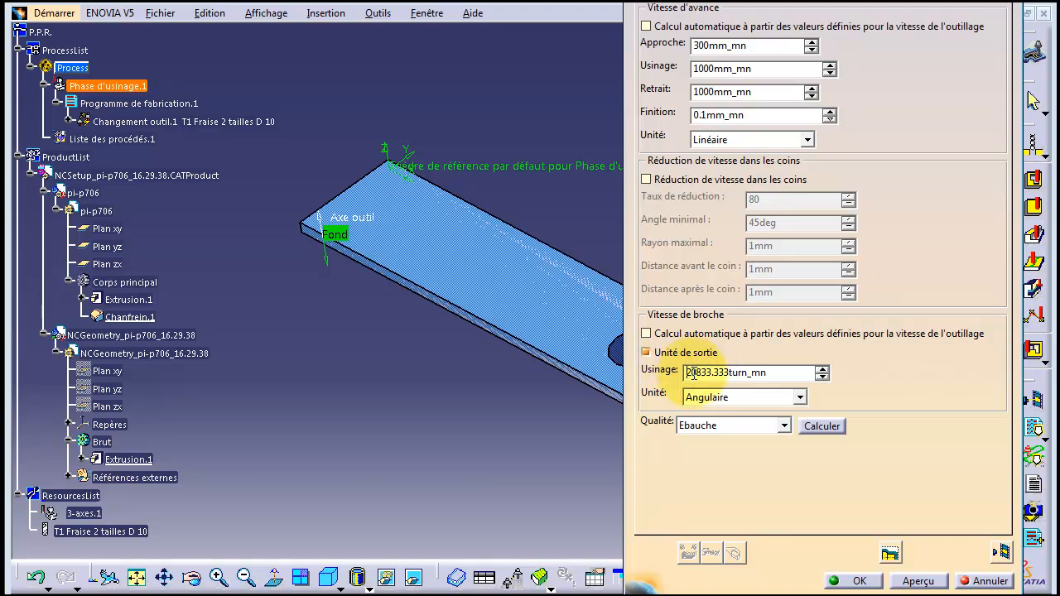
double_click(774, 372)
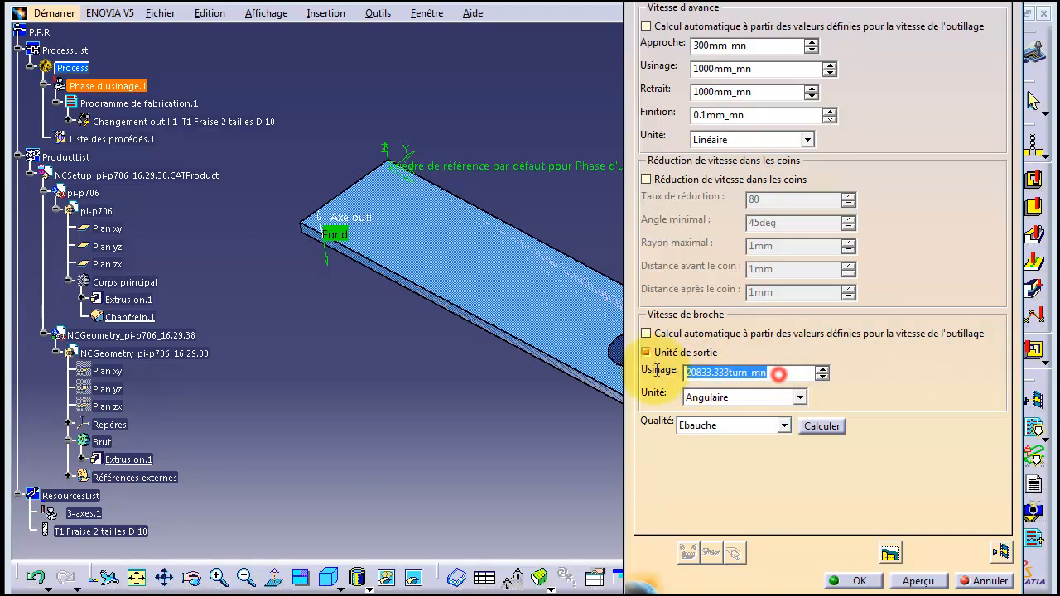
type("1000*100/3/16")
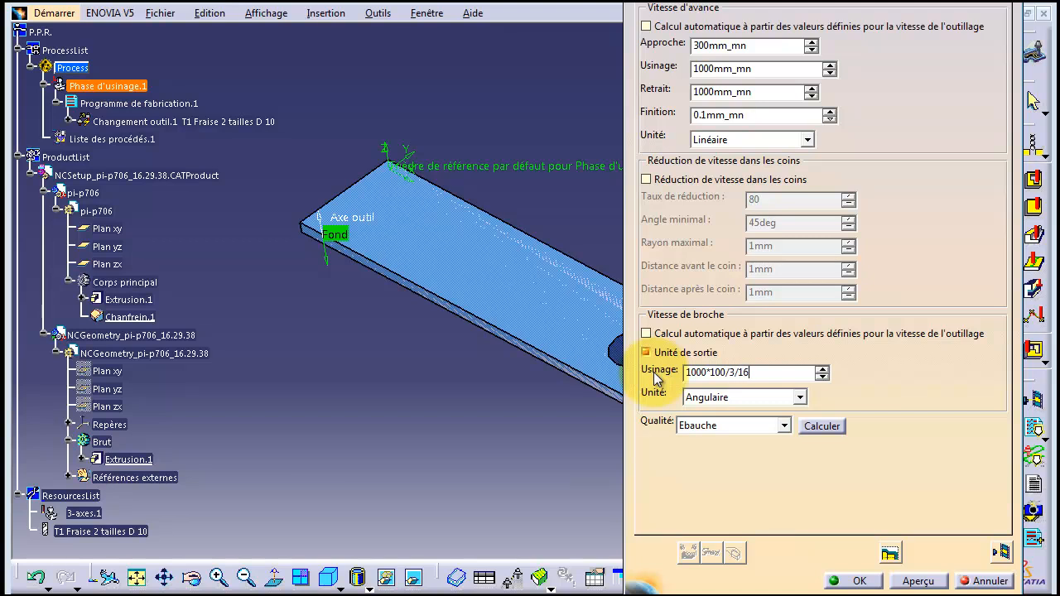
key("Return")
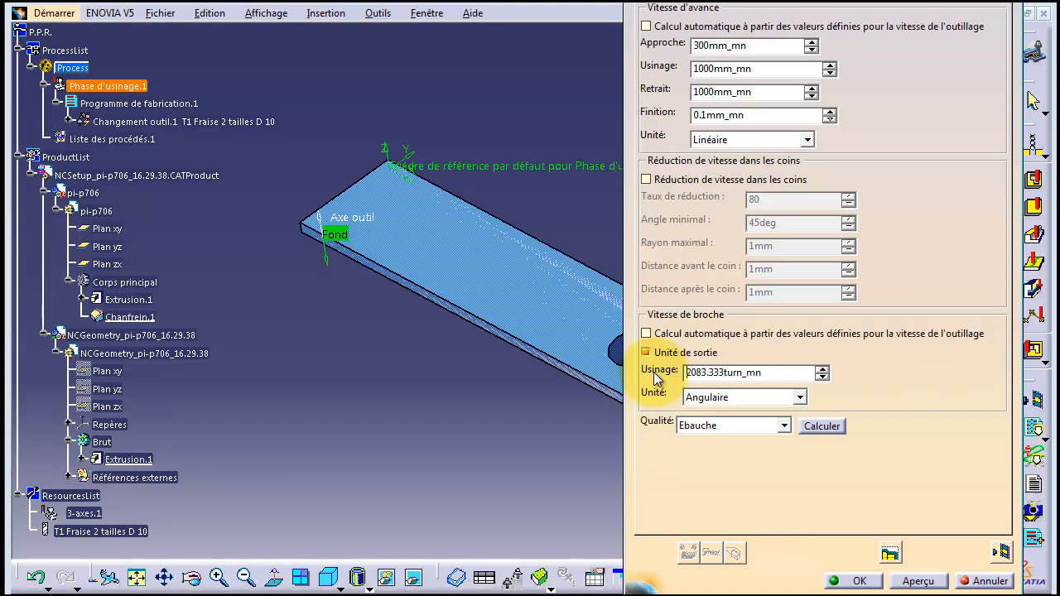
double_click(712, 373)
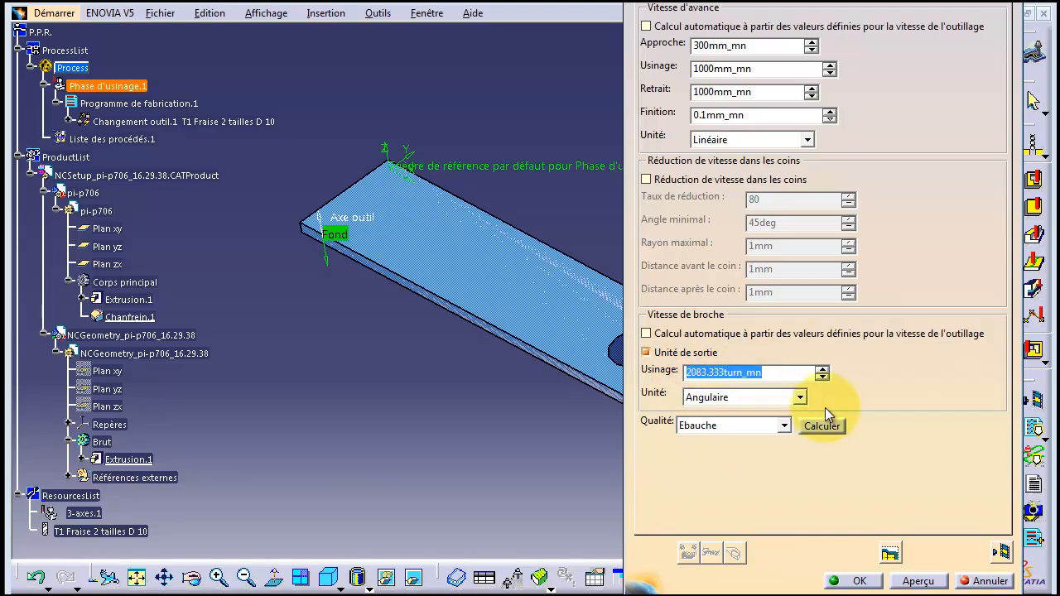
type("2100")
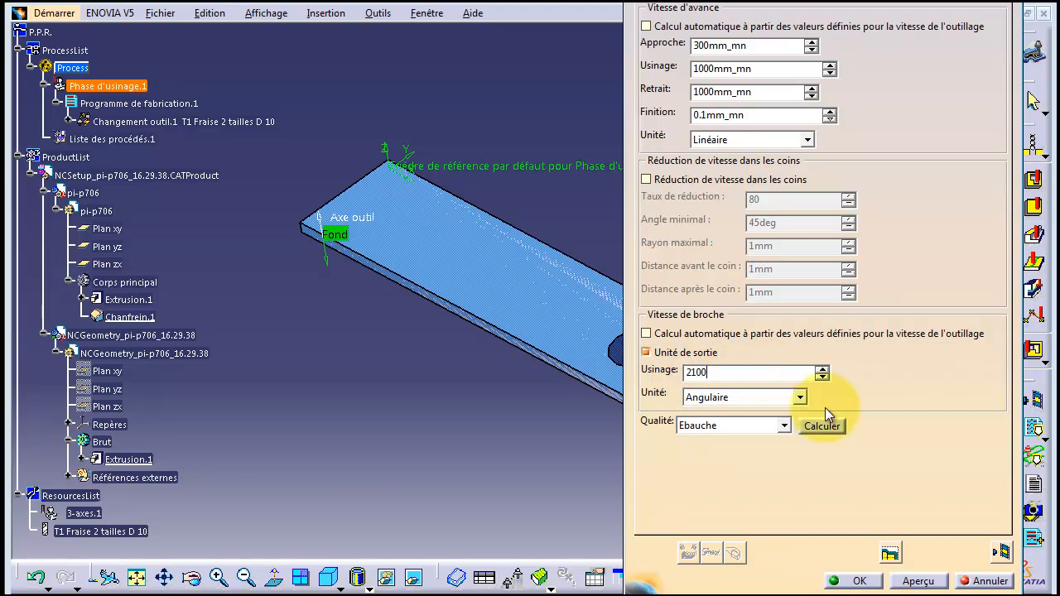
left_click(747, 48)
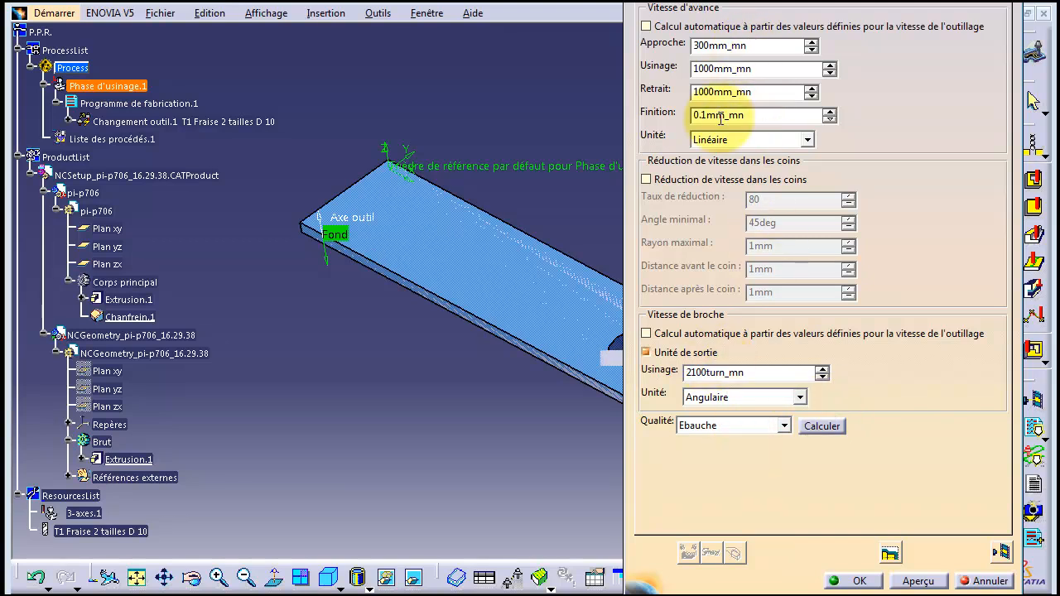
- Set the machining feed rate with the formula 2100*3*0.07, in mm_mn
double_click(764, 69)
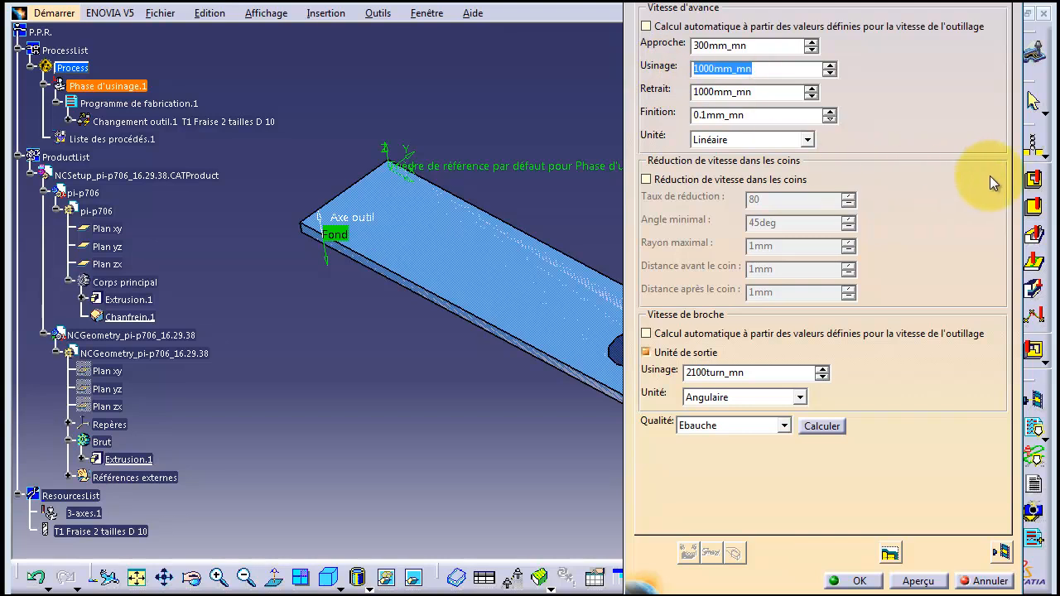
type("2100*3*0.07")
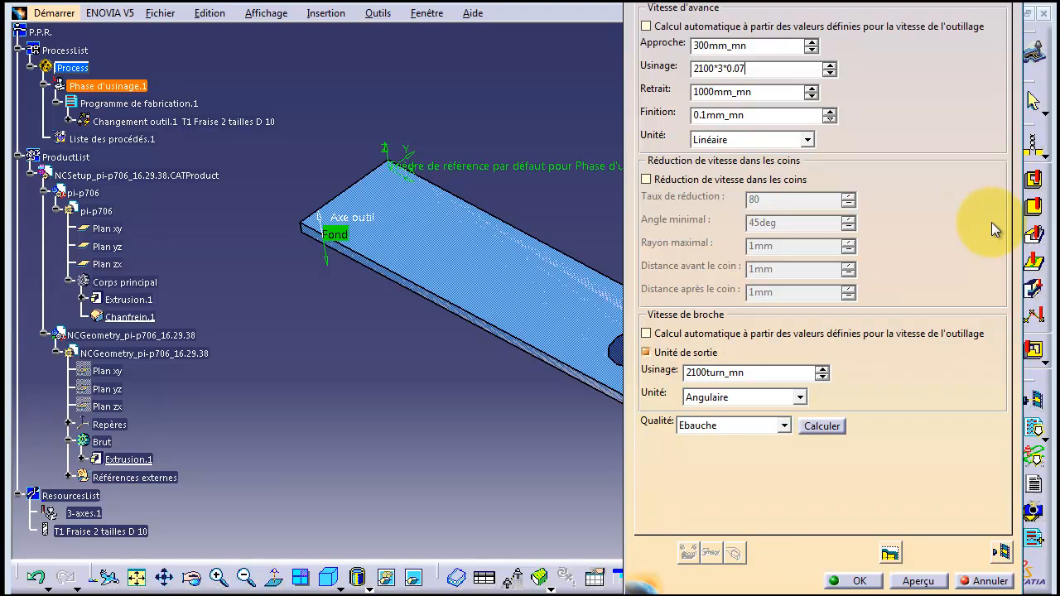
key("Return")
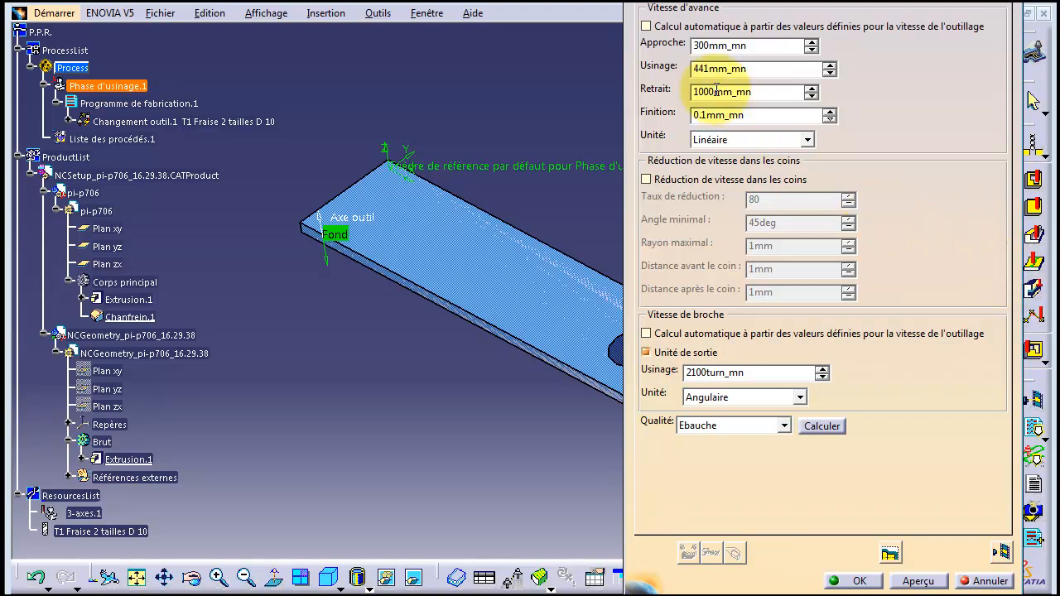
- Set the machining, approach, retract and finishing feed rates all to 444 mm_mn
left_click_drag(694, 67, 777, 69)
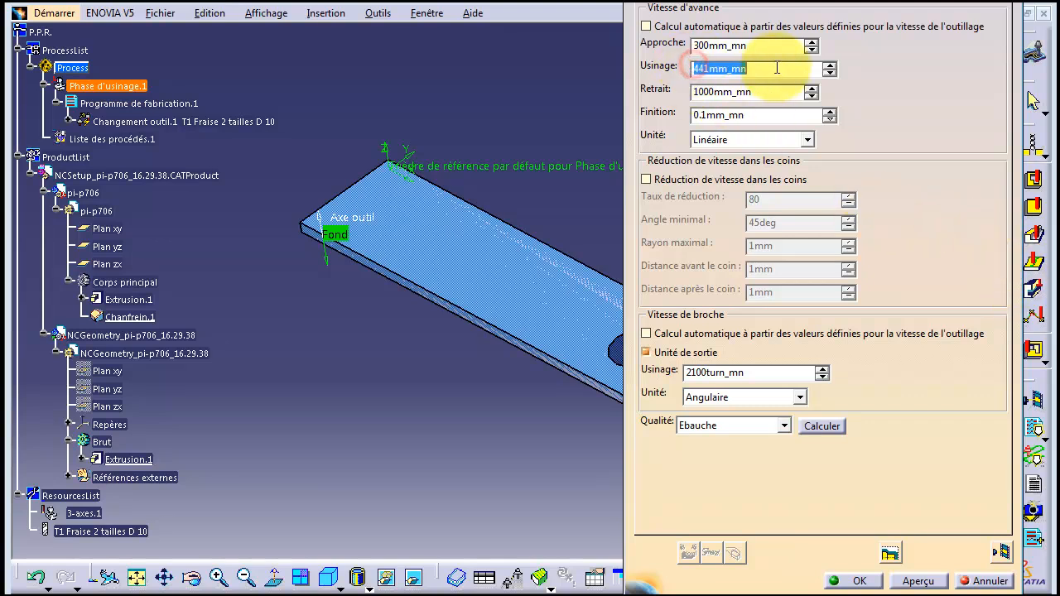
type("444")
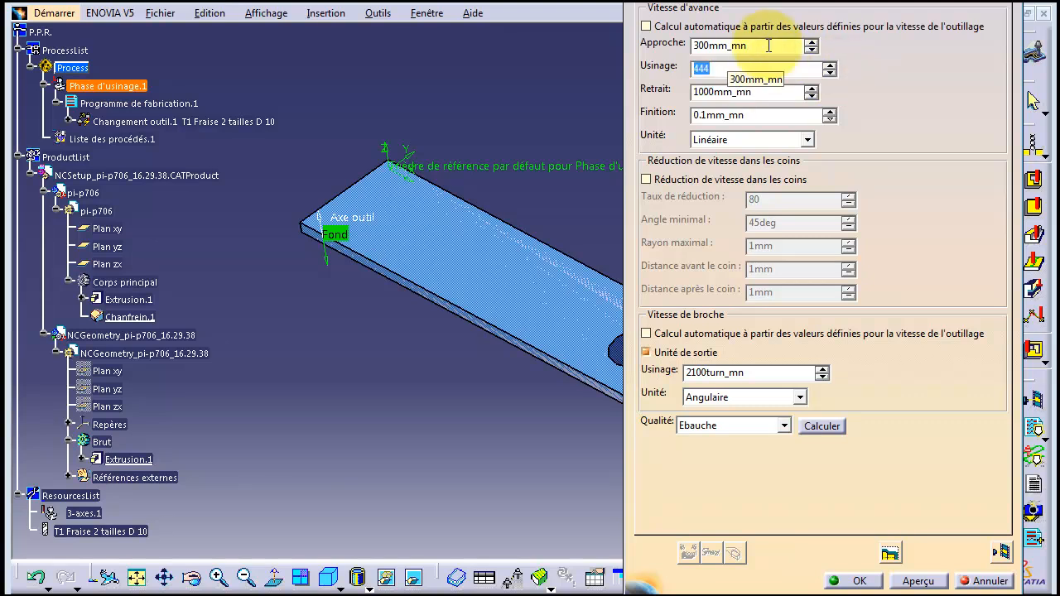
left_click_drag(757, 40, 661, 38)
type("444")
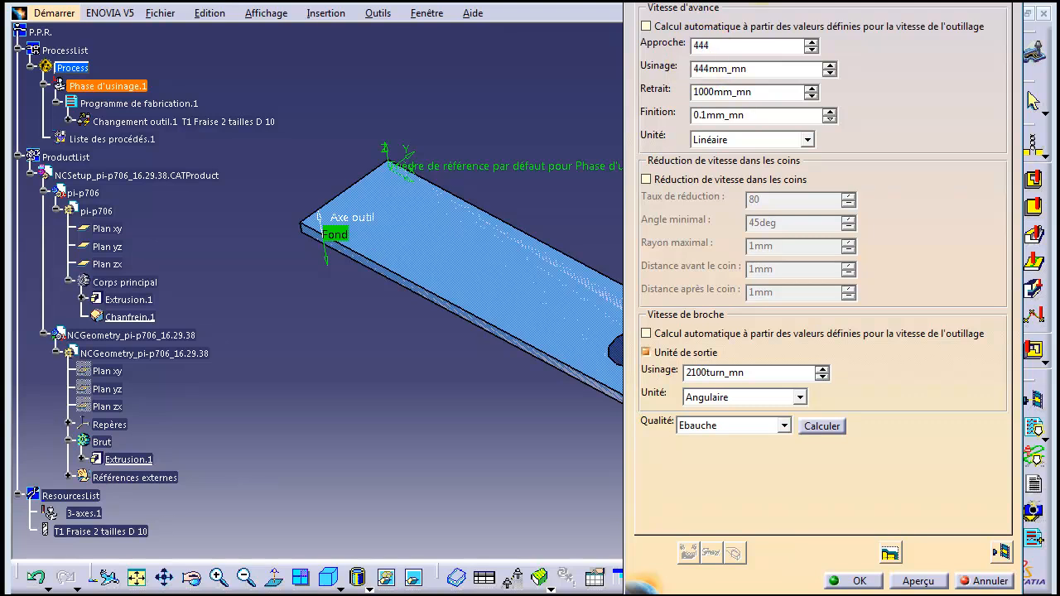
double_click(767, 91)
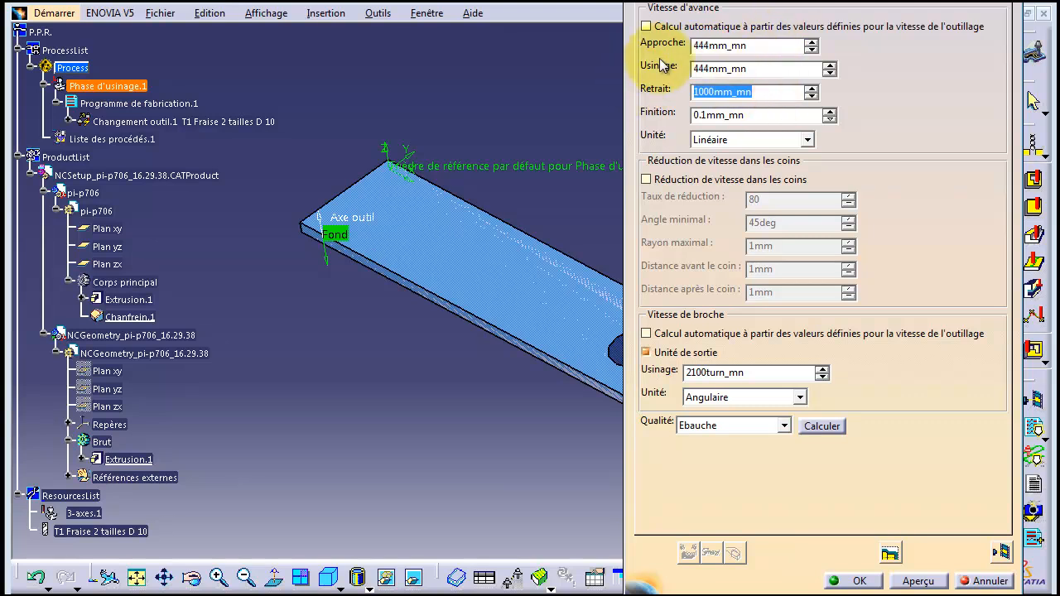
type("444")
double_click(755, 114)
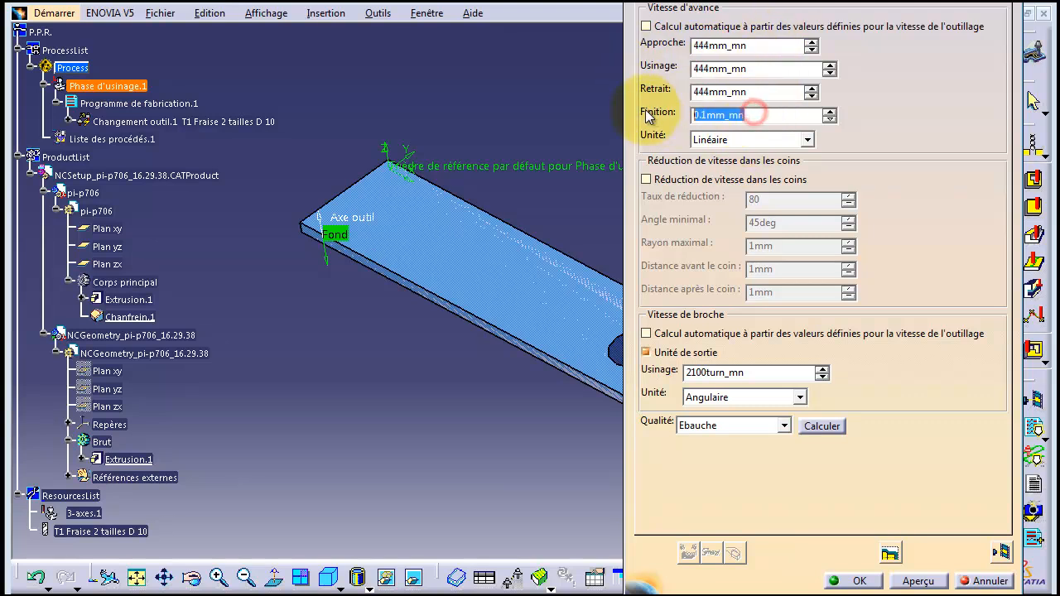
type("444")
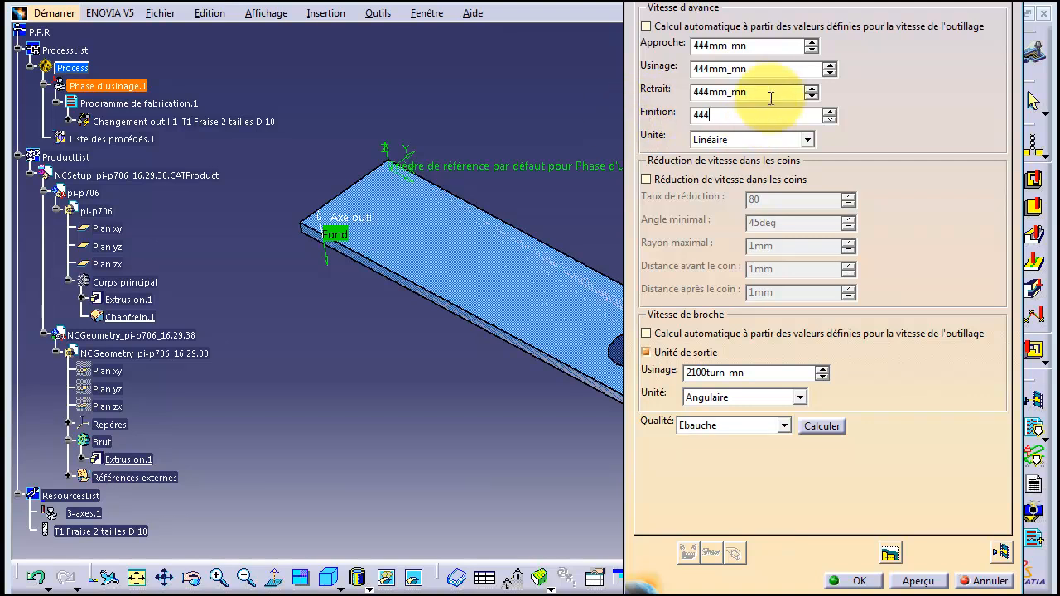
left_click(772, 71)
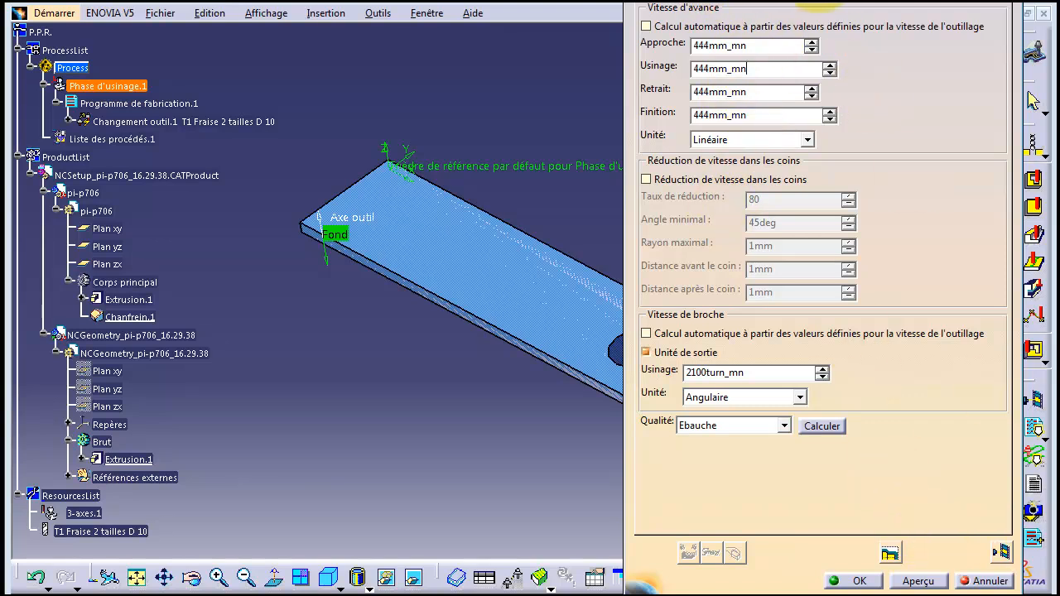
- Compute the contouring tool path and run its material removal video simulation on the stock in continuous replay mode
left_click(660, 3)
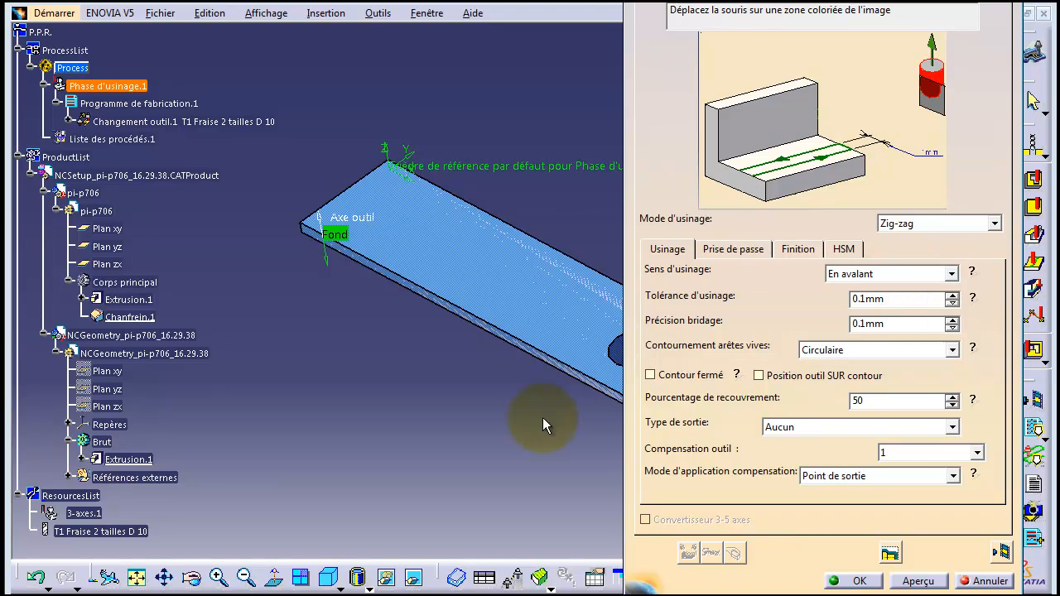
left_click(860, 581)
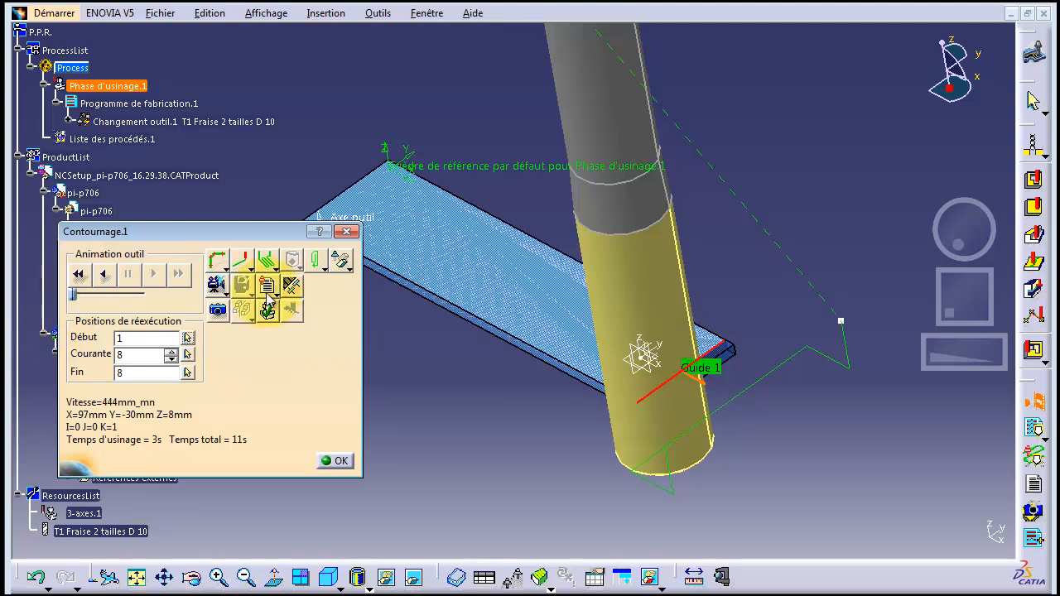
left_click(217, 285)
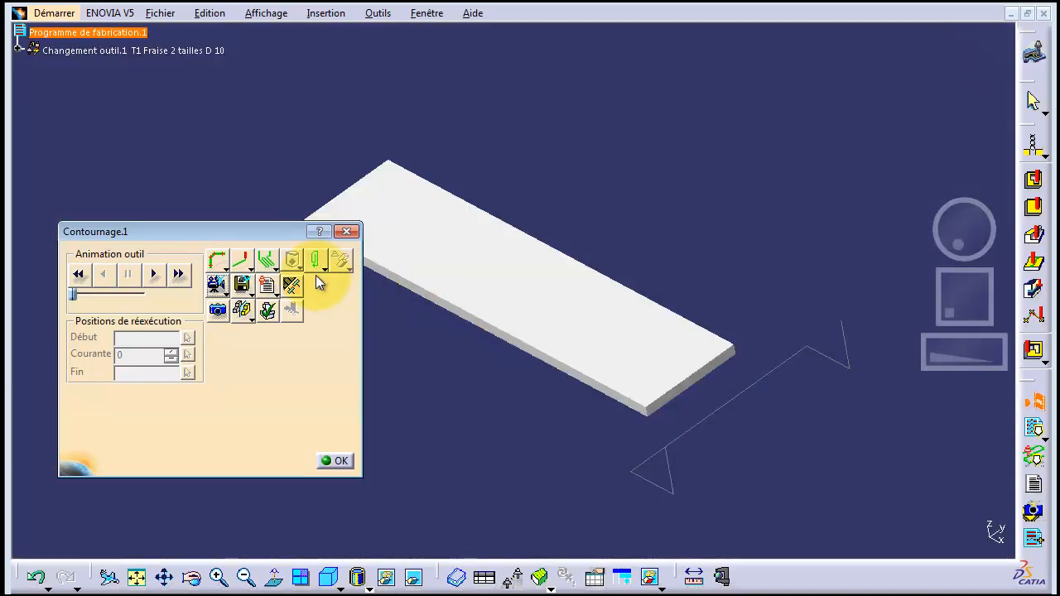
left_click(243, 290)
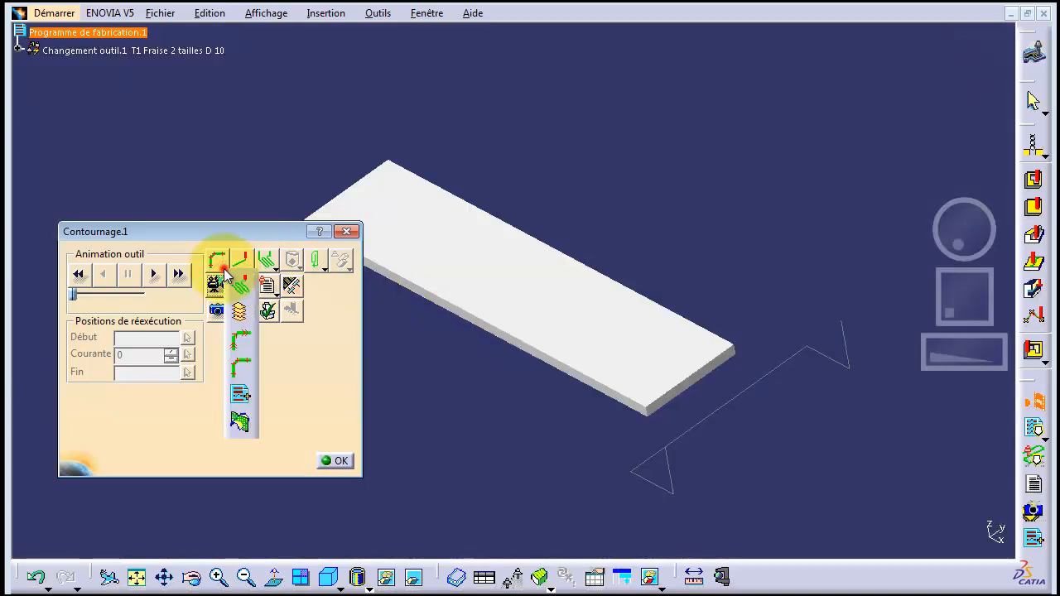
left_click(240, 286)
left_click(82, 277)
left_click(155, 276)
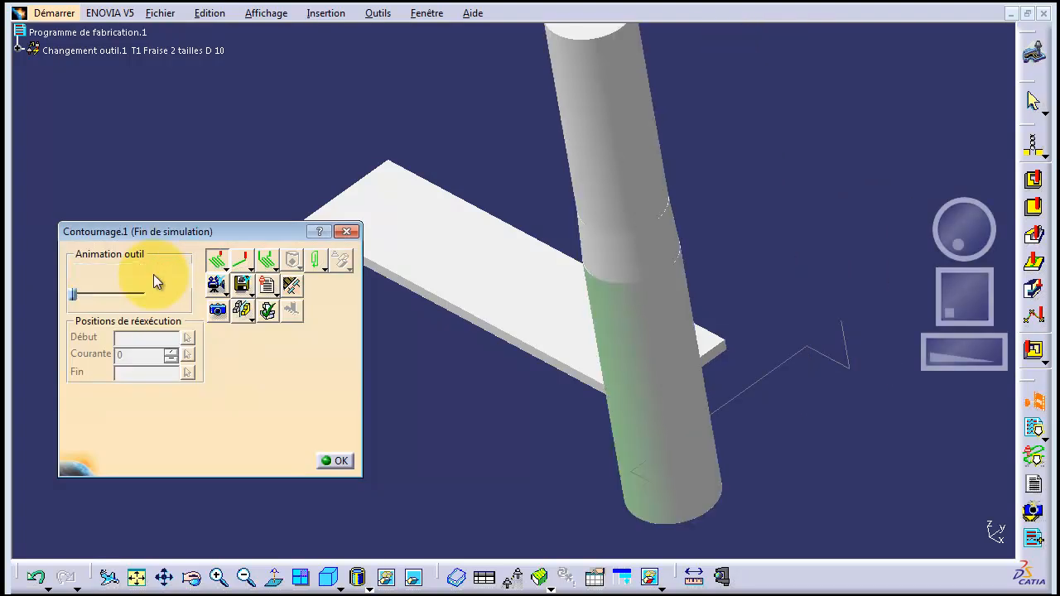
- Orbit to the machined end of the plate and rerun the material removal simulation from its start
left_click_drag(958, 232, 875, 234)
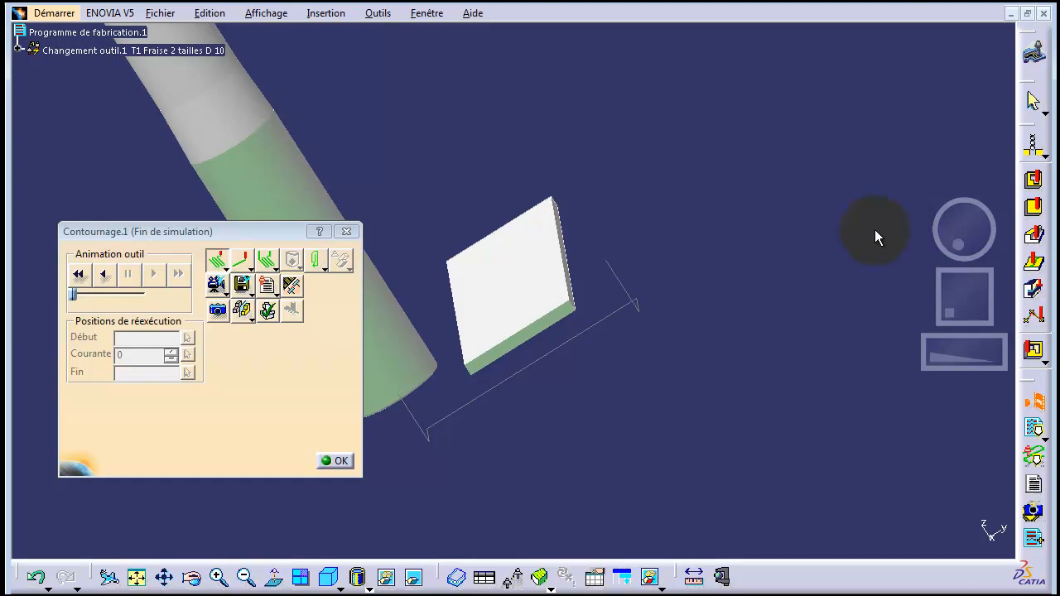
left_click(82, 276)
left_click(156, 275)
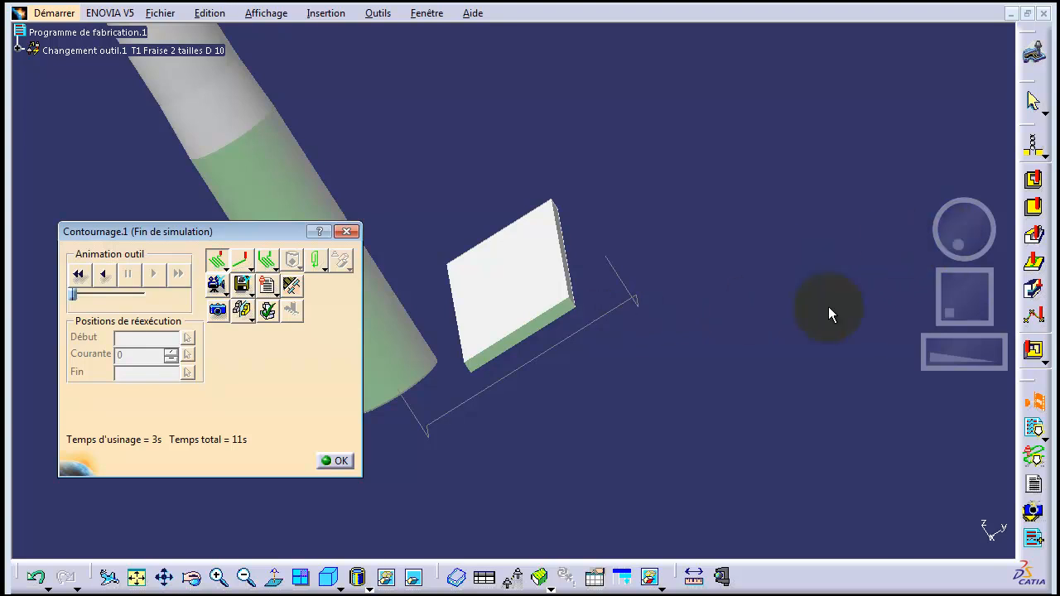
- Close the simulation, accept the contouring operation, and expand the T1 Fraise 2 tailles D 10 tool change in the tree
left_click(336, 460)
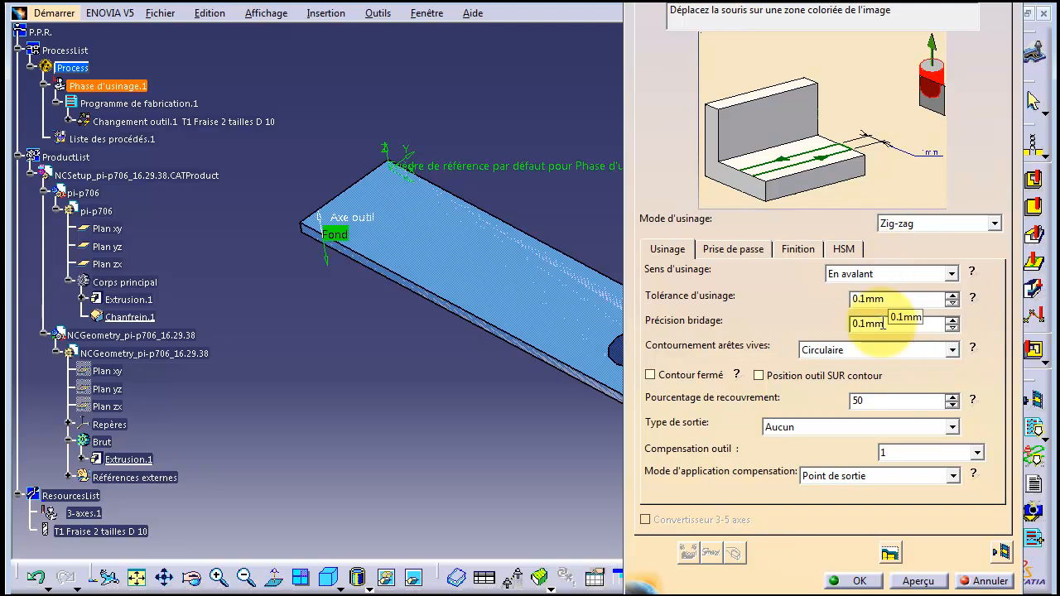
left_click(860, 580)
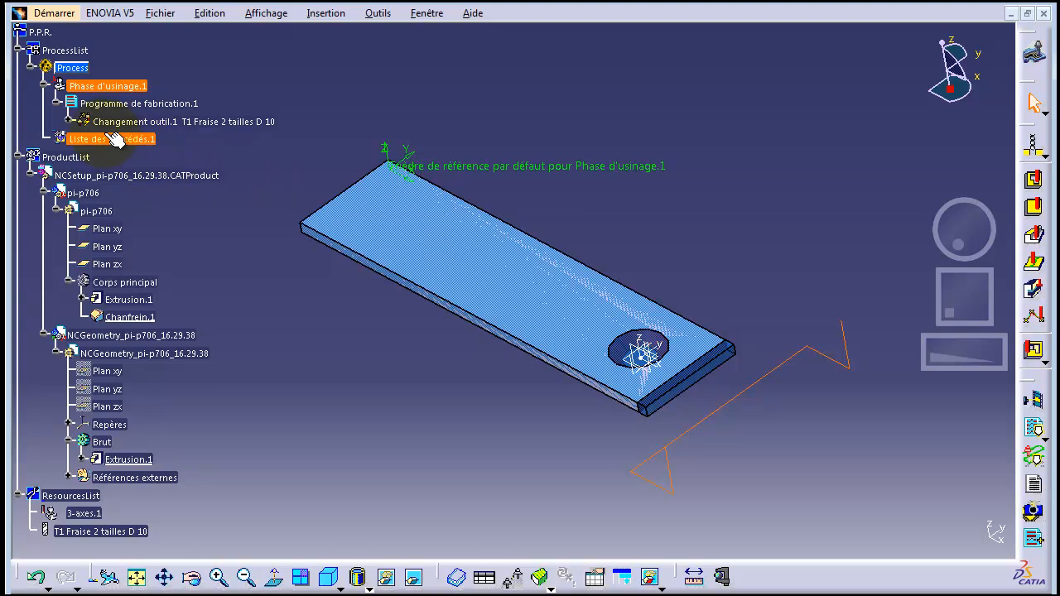
left_click(83, 123)
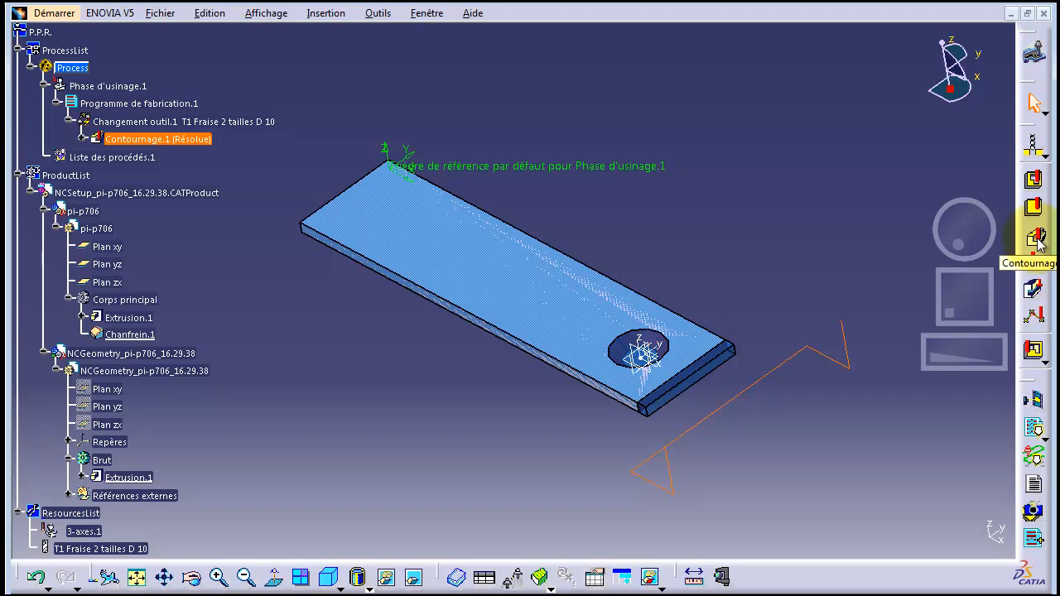
- Reopen the contouring operation to review its machining, depth-of-cut and finishing parameters, keep Zig-zag as the machining mode, and accept it
double_click(156, 141)
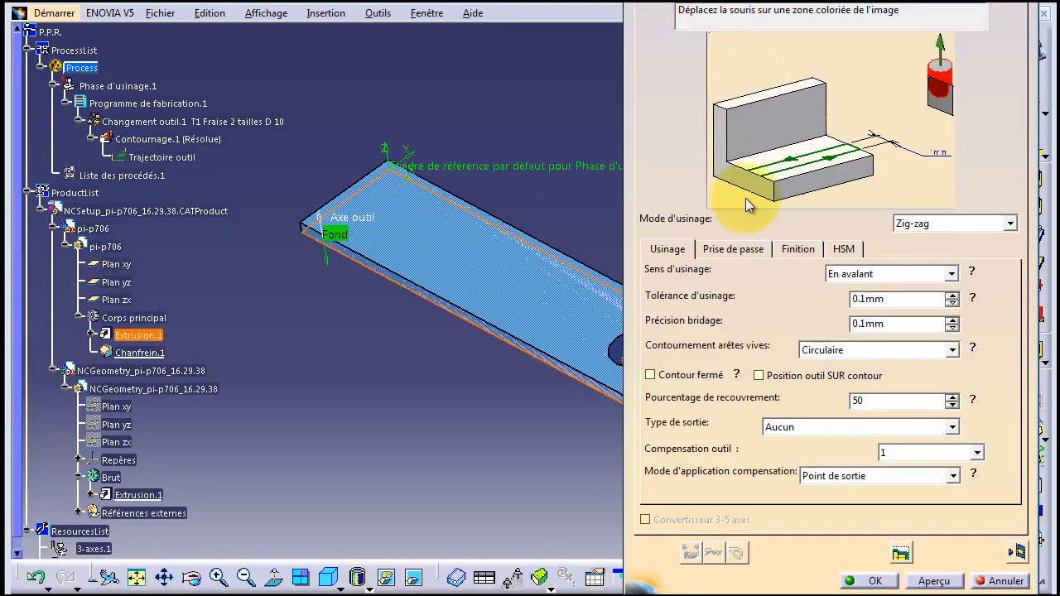
left_click(734, 255)
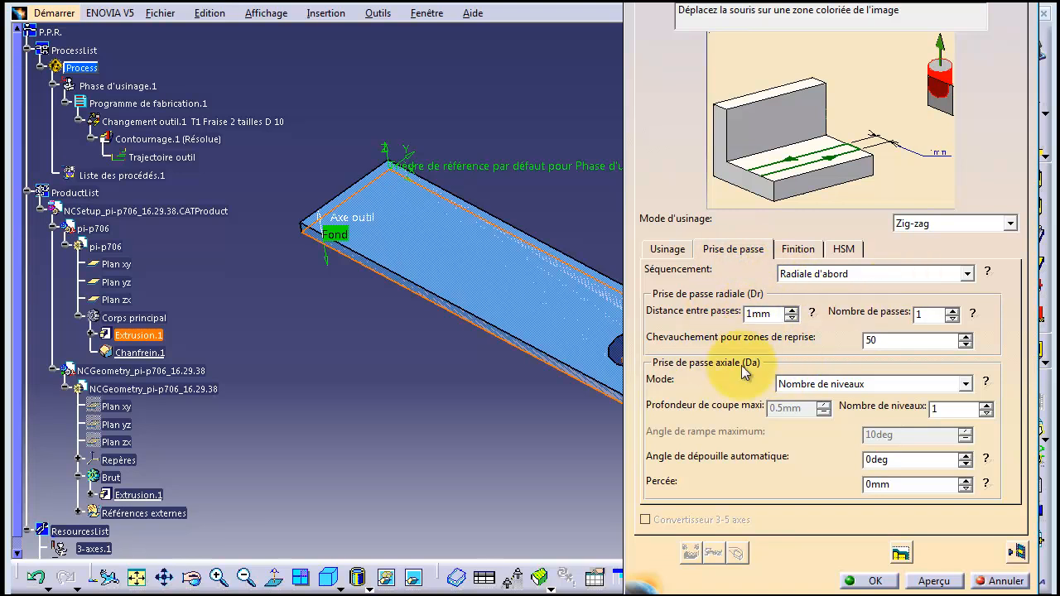
left_click(986, 386)
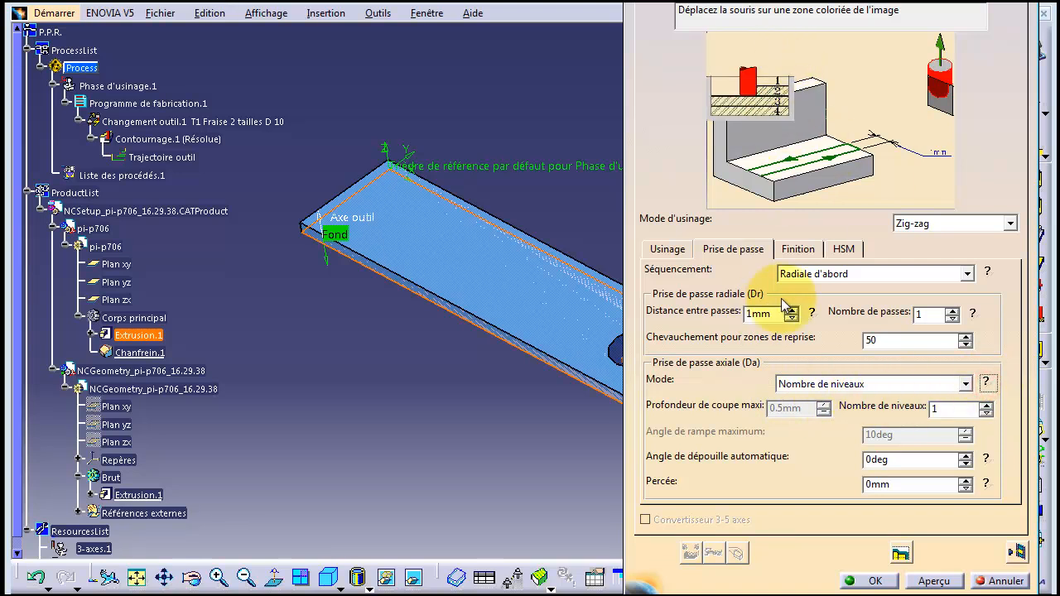
left_click(793, 250)
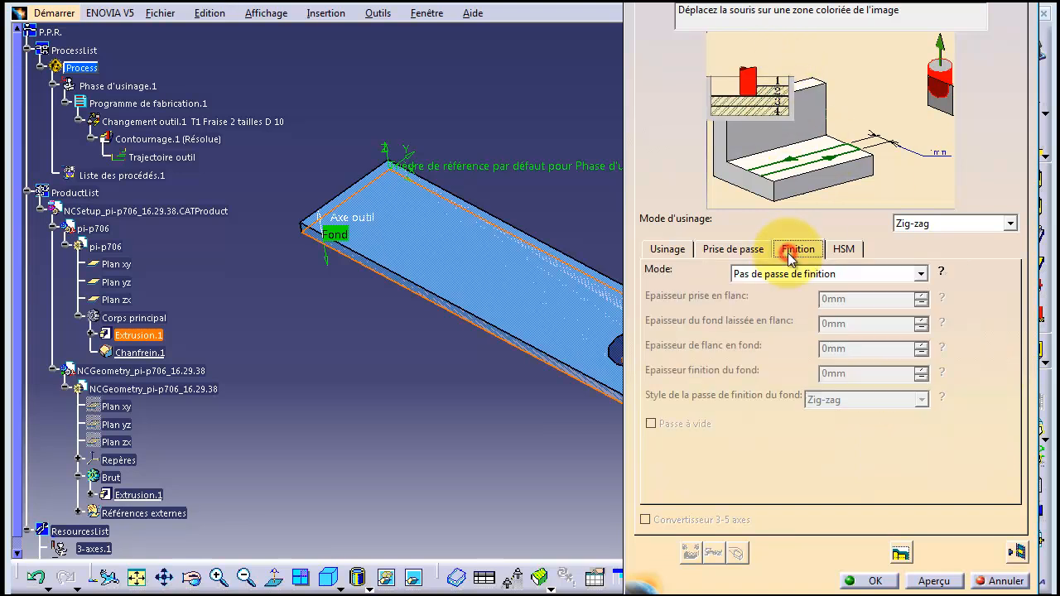
left_click(667, 249)
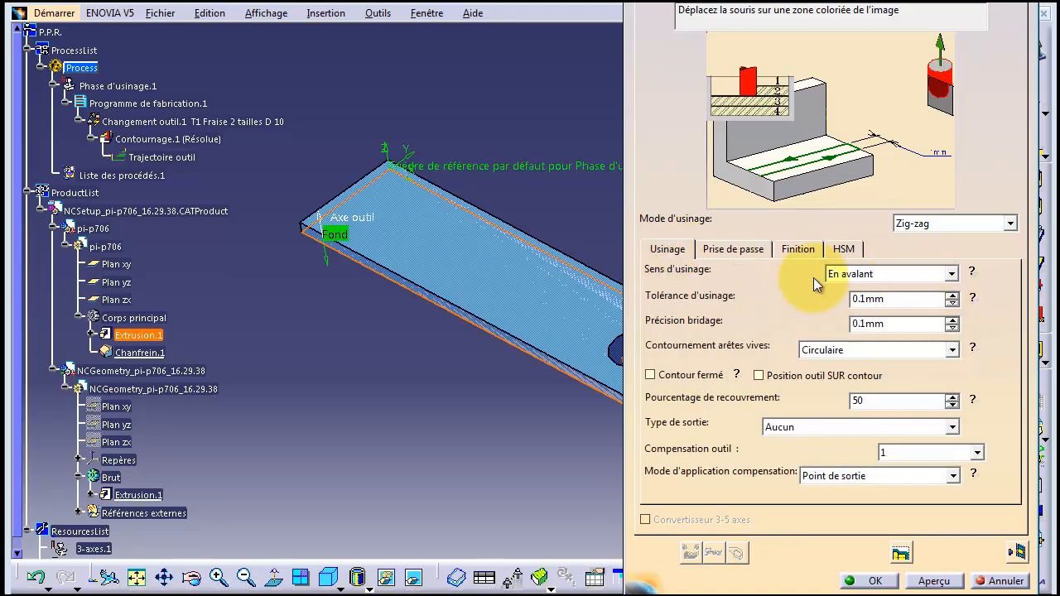
left_click(1010, 224)
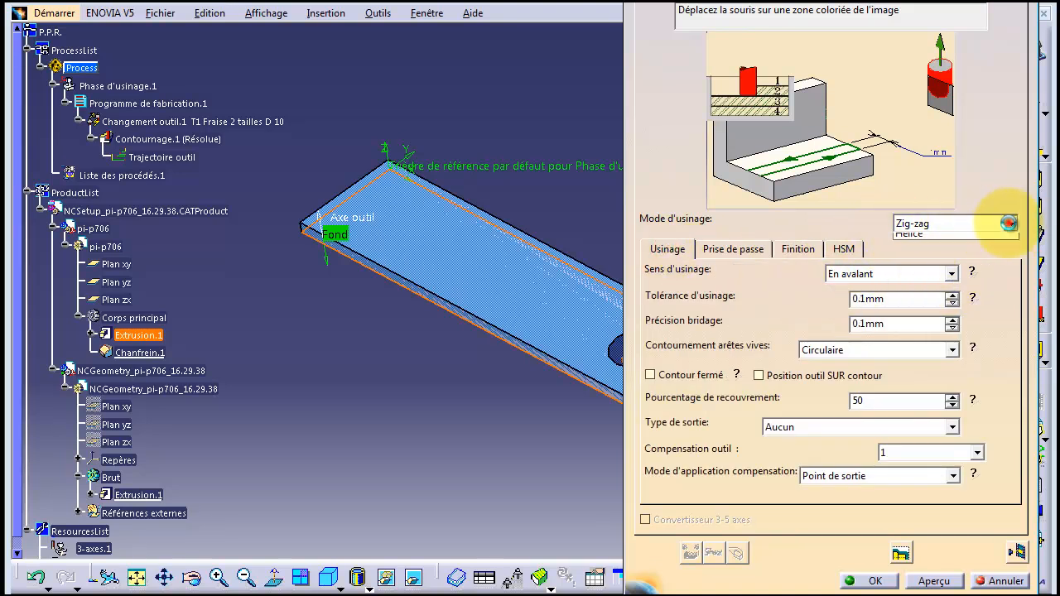
left_click(973, 240)
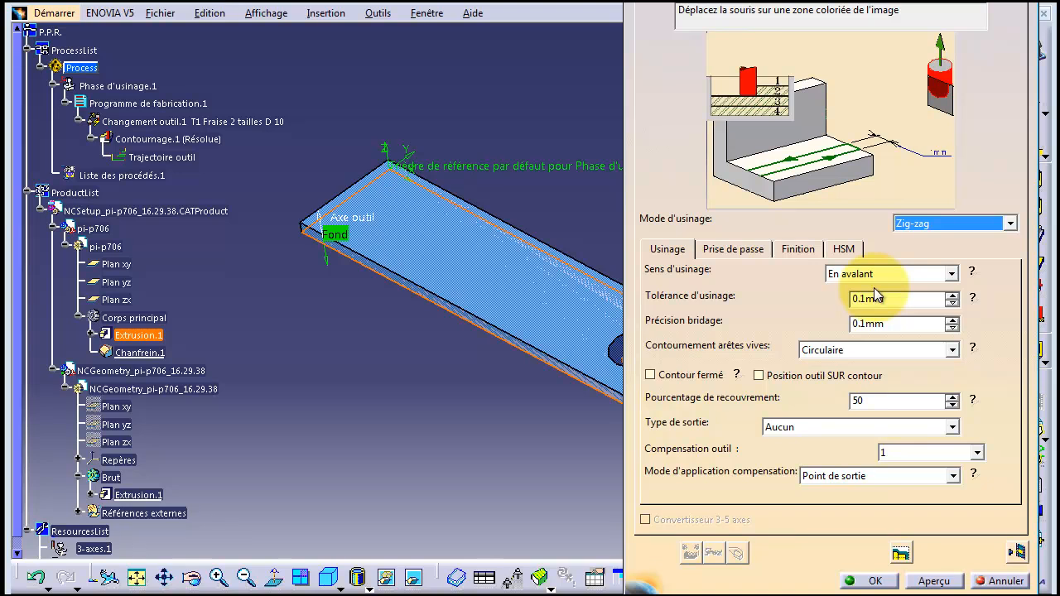
left_click(871, 581)
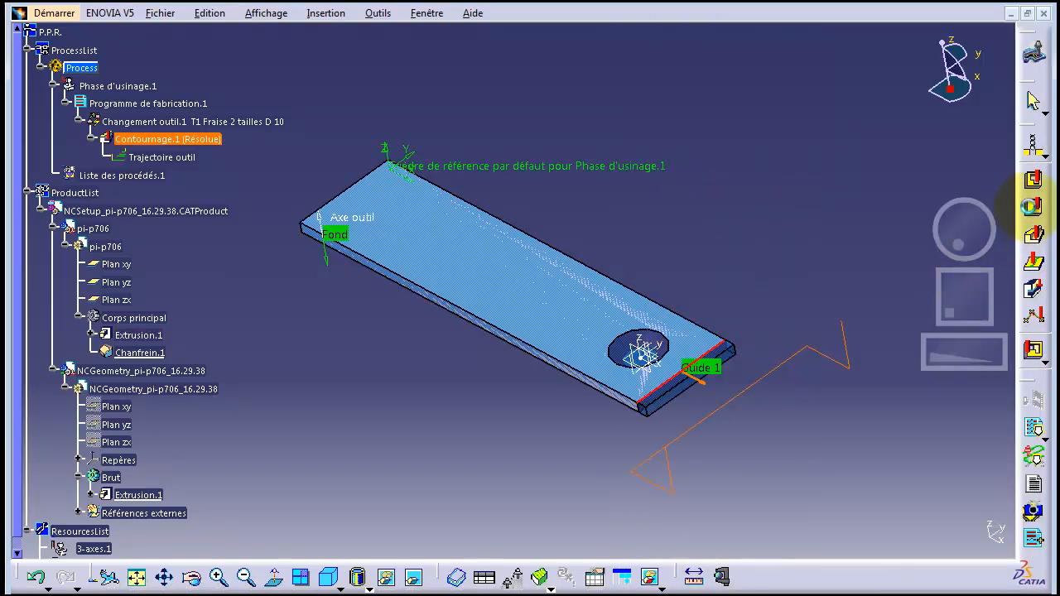